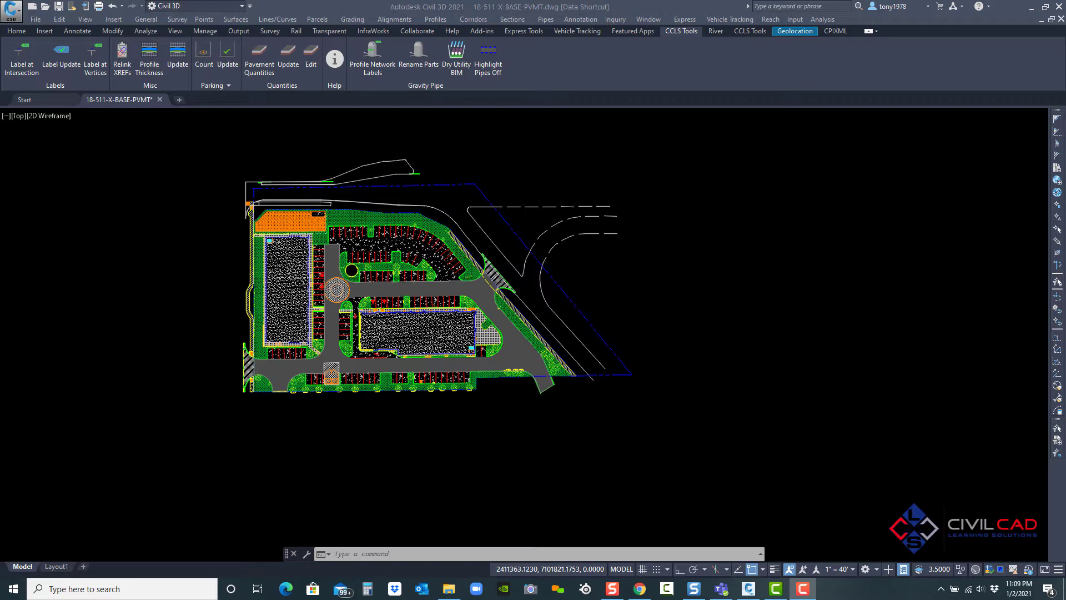
Run Pavement Quantities on all hatches in the site plan and place the quantities table in the empty space east of the site.
click(498, 181)
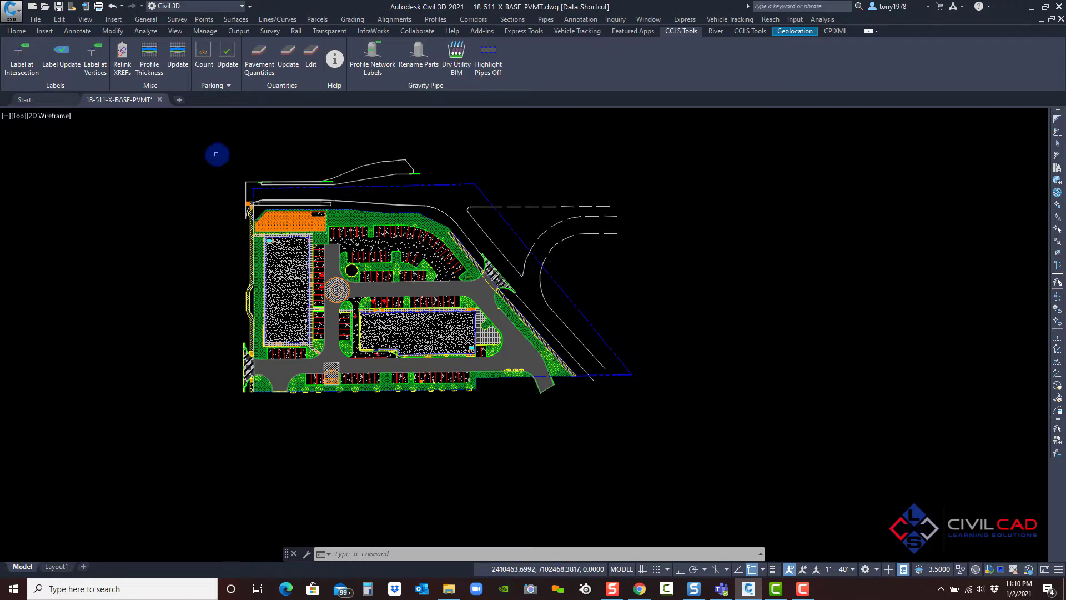
click(255, 76)
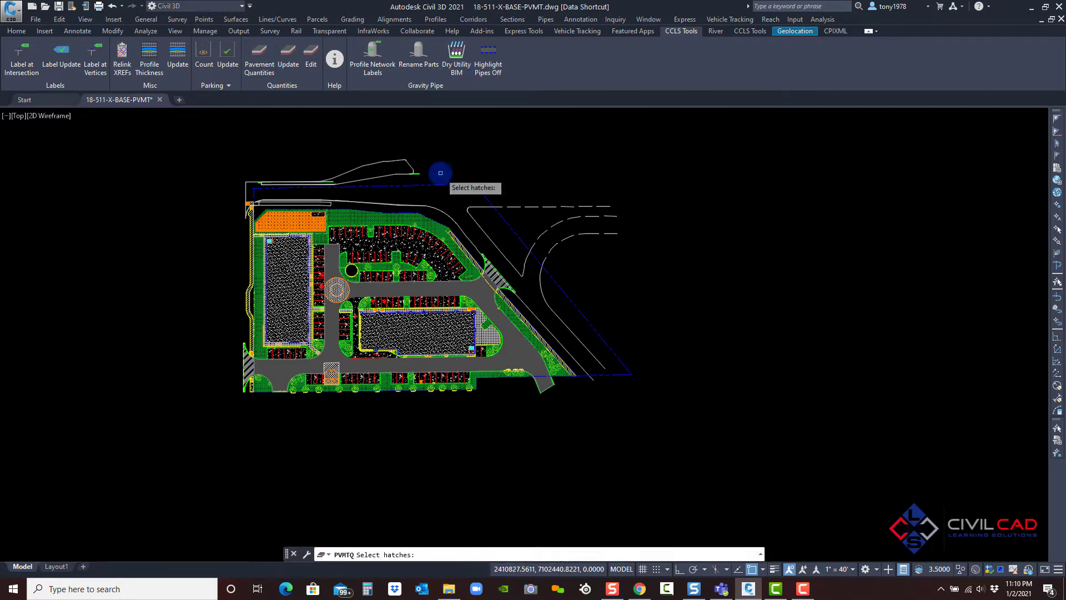
click(675, 144)
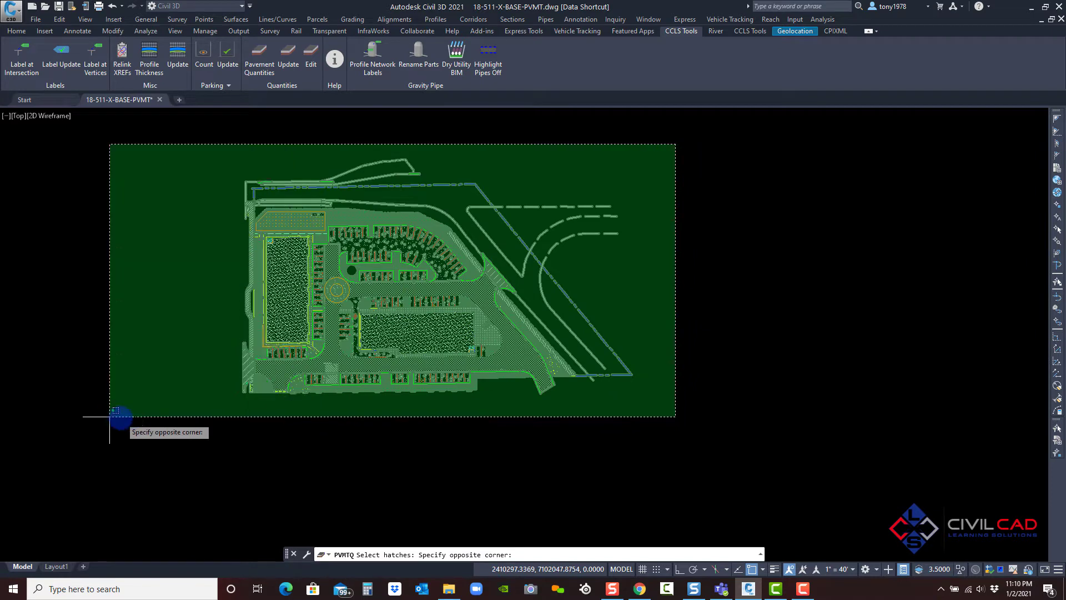
click(172, 419)
key(Return)
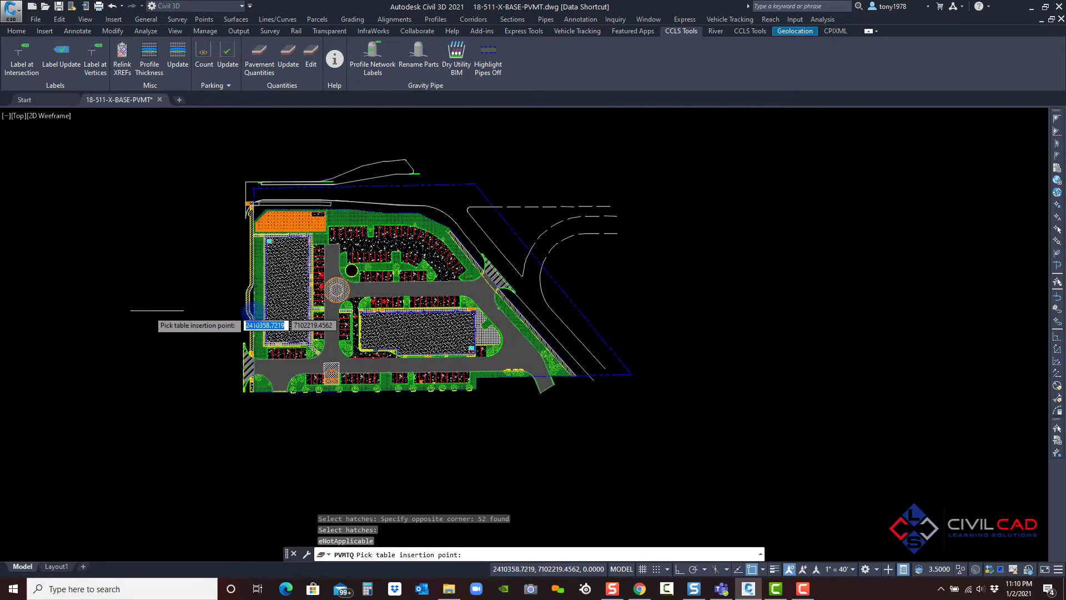
middle_drag(540, 324, 387, 318)
click(581, 295)
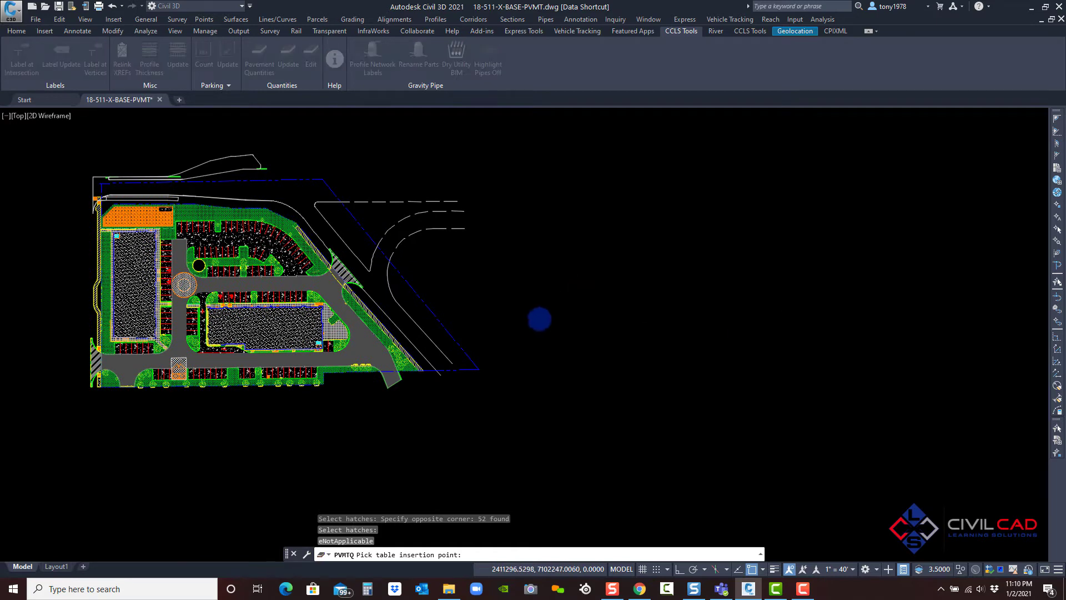
Open the hatch errors list, then zoom to and select the AR-CONC hatch that has an area issue.
drag(455, 119, 626, 115)
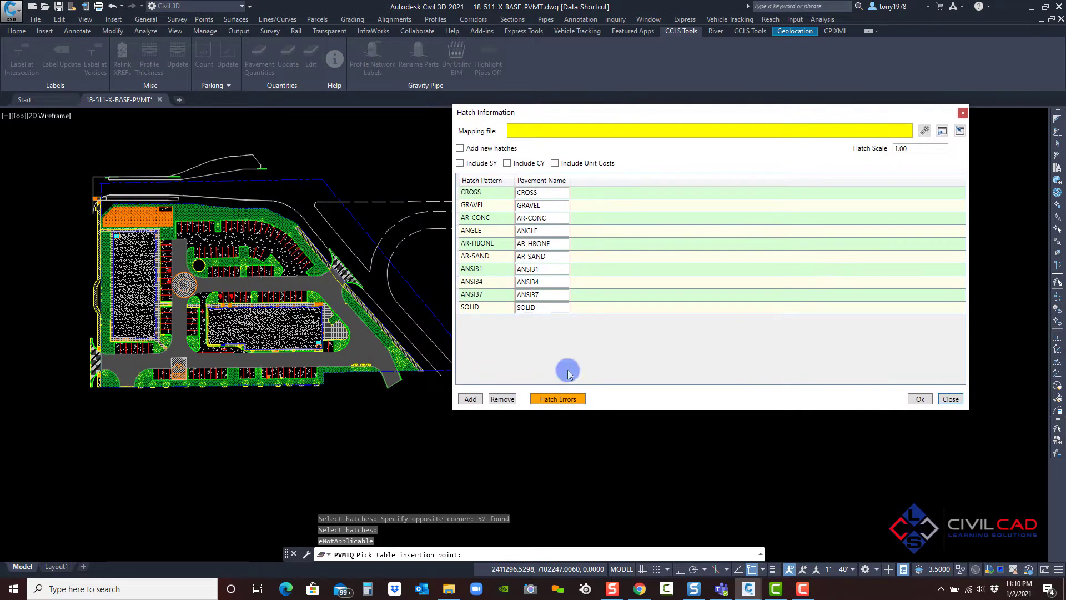
click(553, 402)
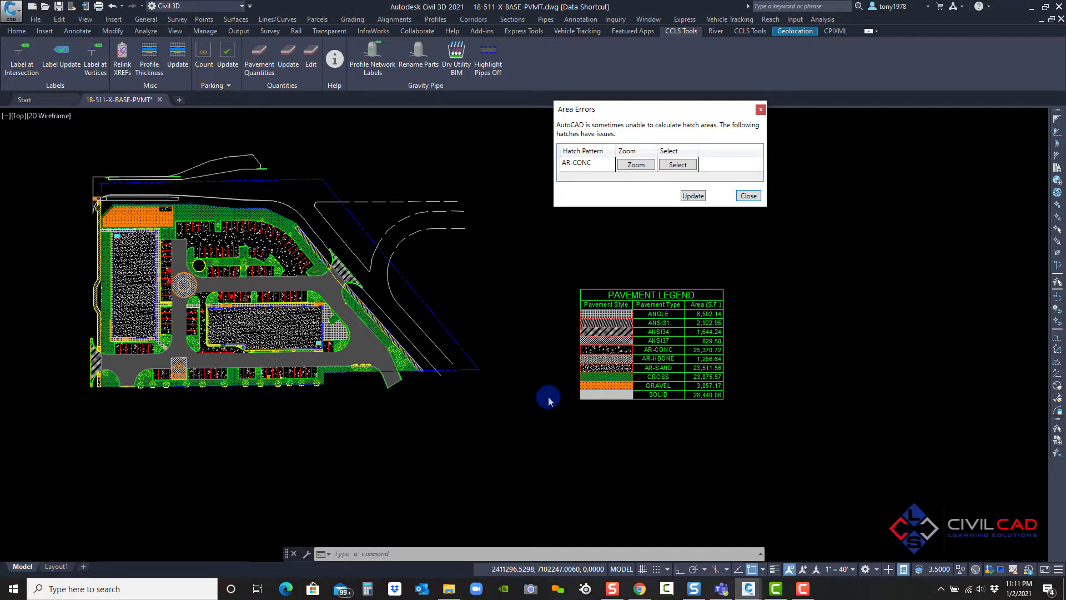
click(627, 164)
click(670, 165)
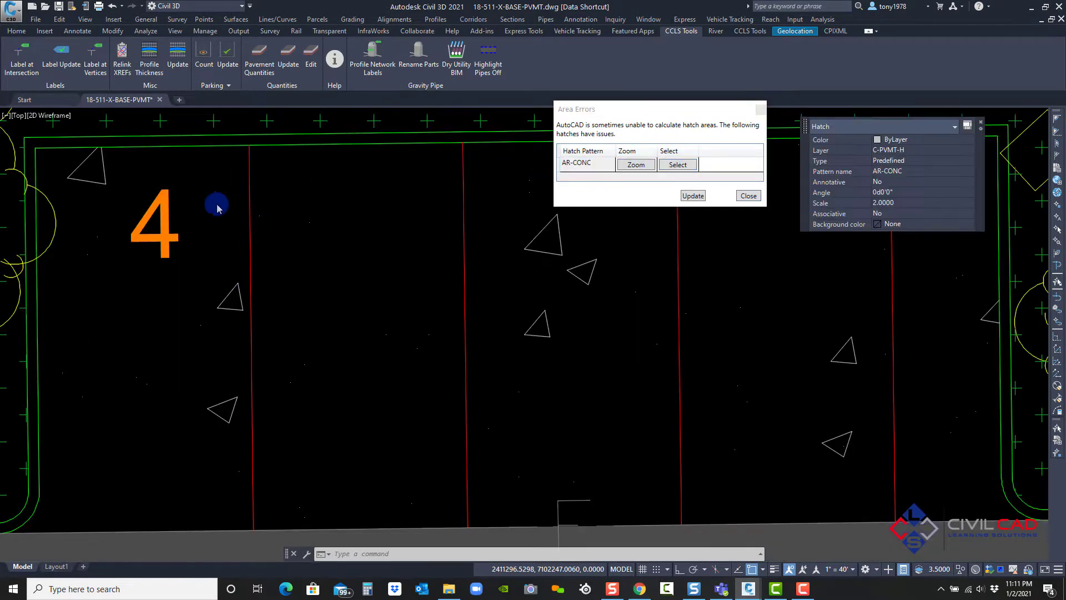
Stretch the AR-CONC hatch's lower-right boundary vertex back to where the corner curve meets the straight pavement edge.
scroll(721, 367, down, 2)
middle_drag(721, 367, 634, 370)
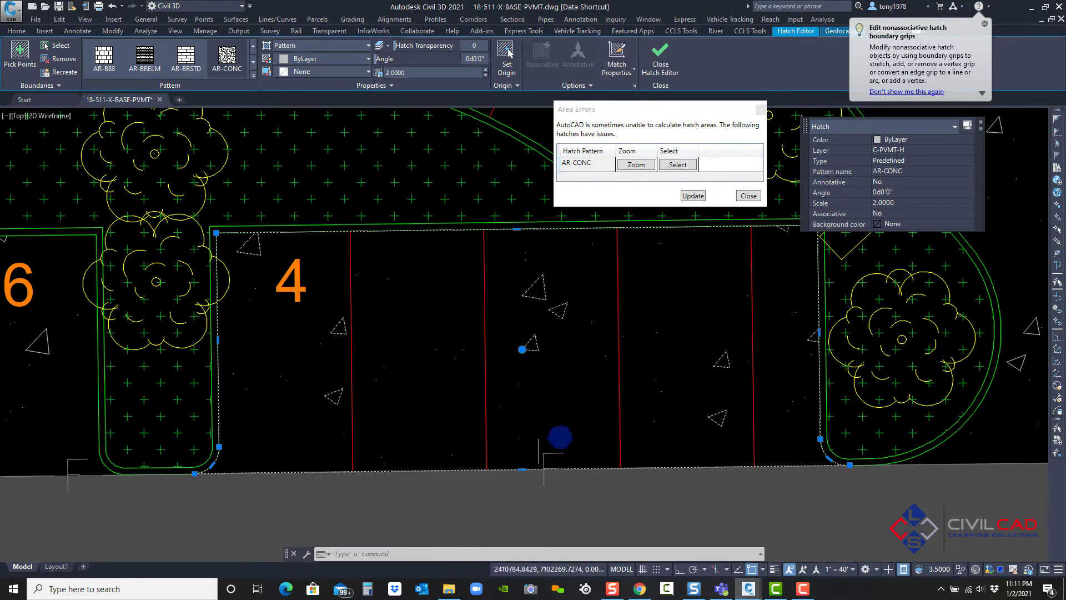
middle_drag(591, 393, 291, 367)
scroll(497, 426, up, 8)
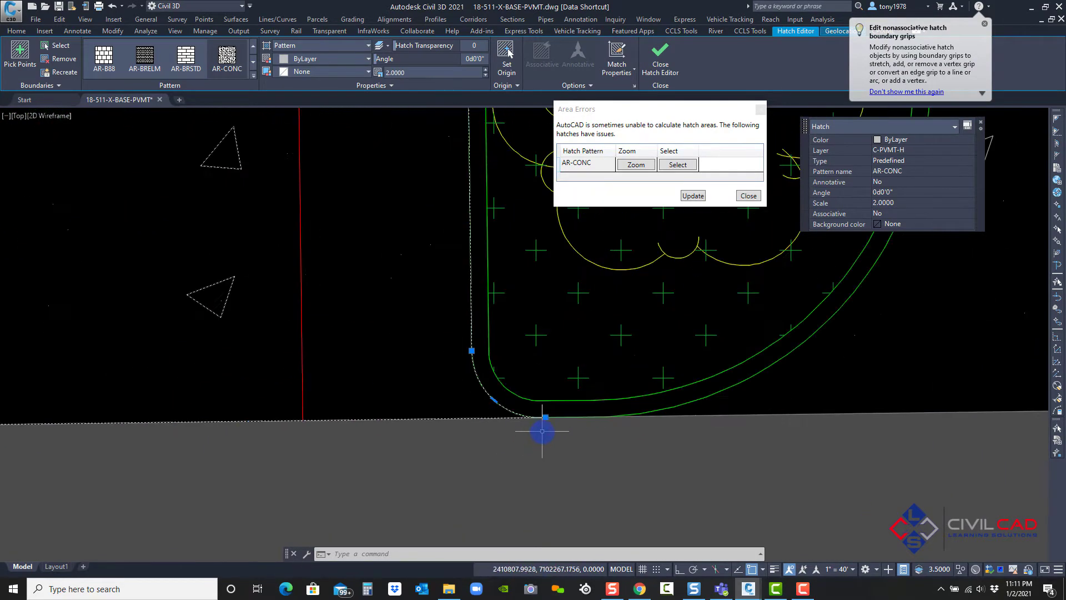
scroll(477, 349, up, 3)
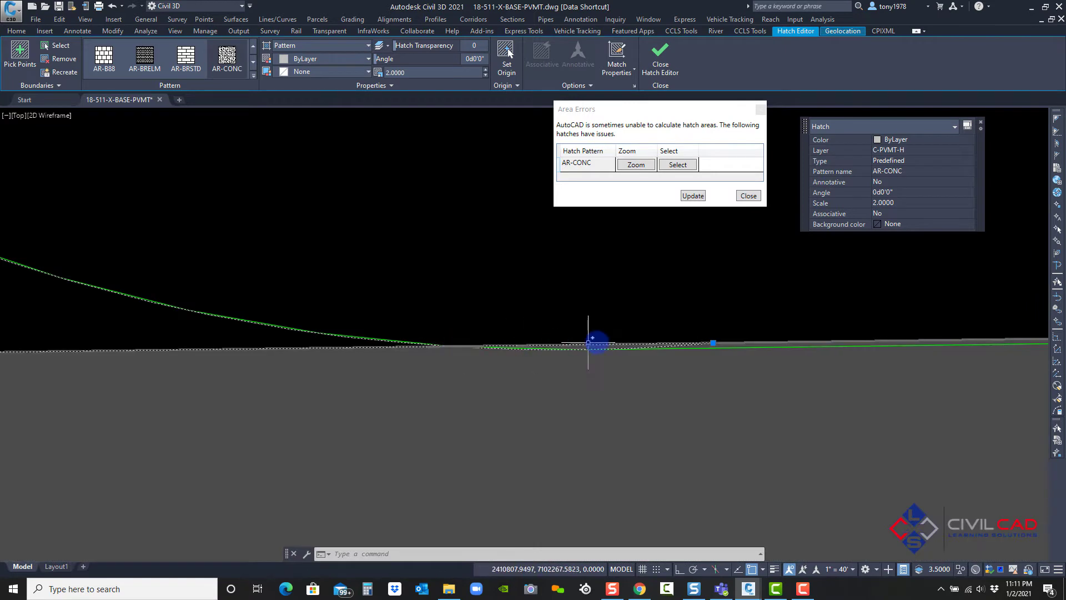
click(711, 342)
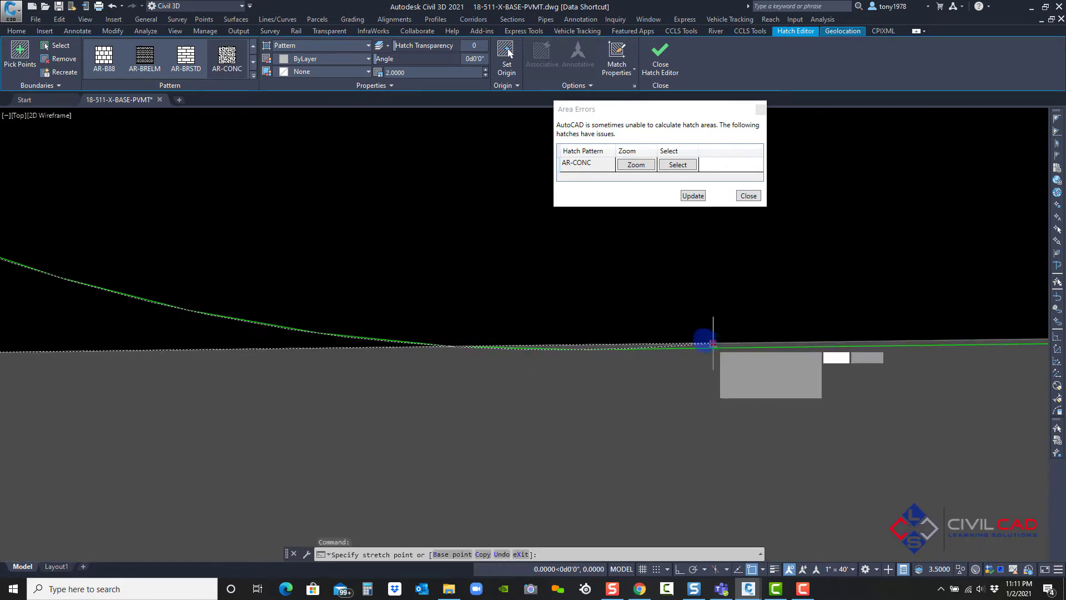
key(Down)
click(453, 346)
Update the area errors list, close it, and clear the hatch selection.
click(686, 198)
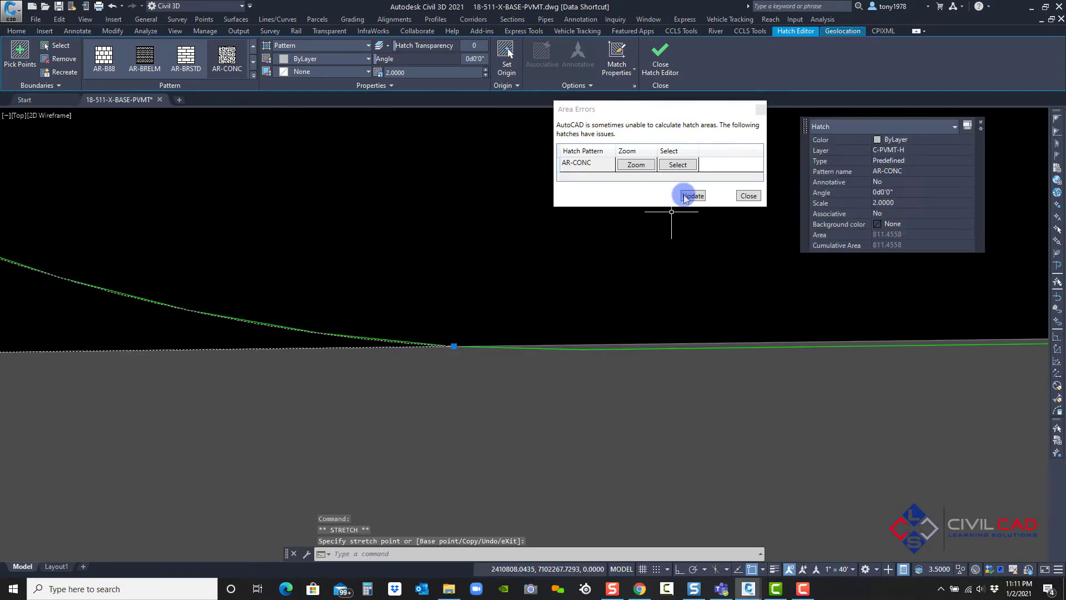
click(738, 177)
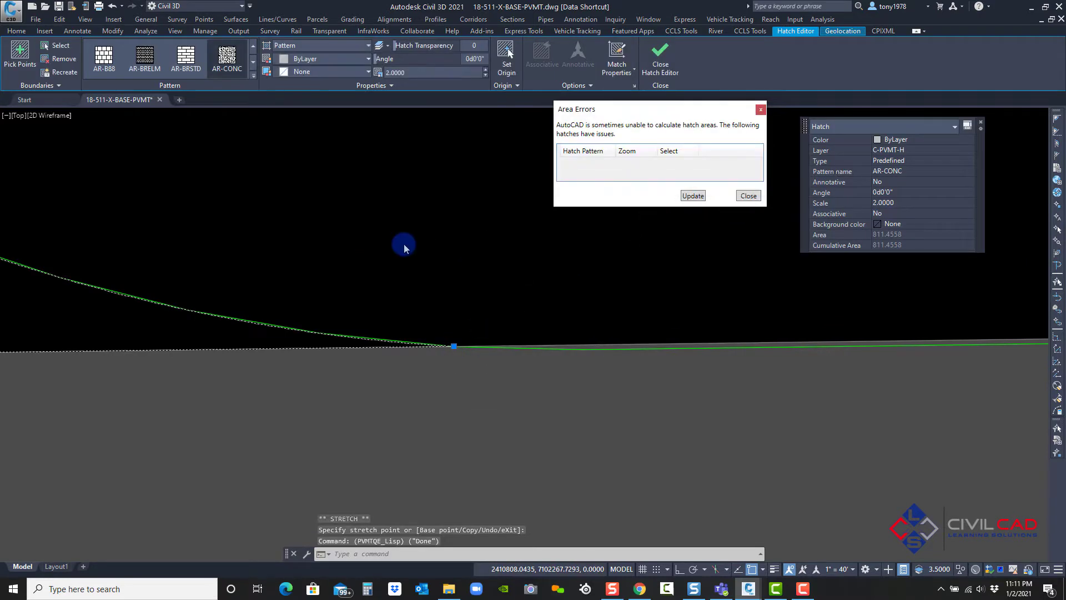
scroll(366, 256, down, 1)
click(749, 196)
scroll(364, 254, up, 3)
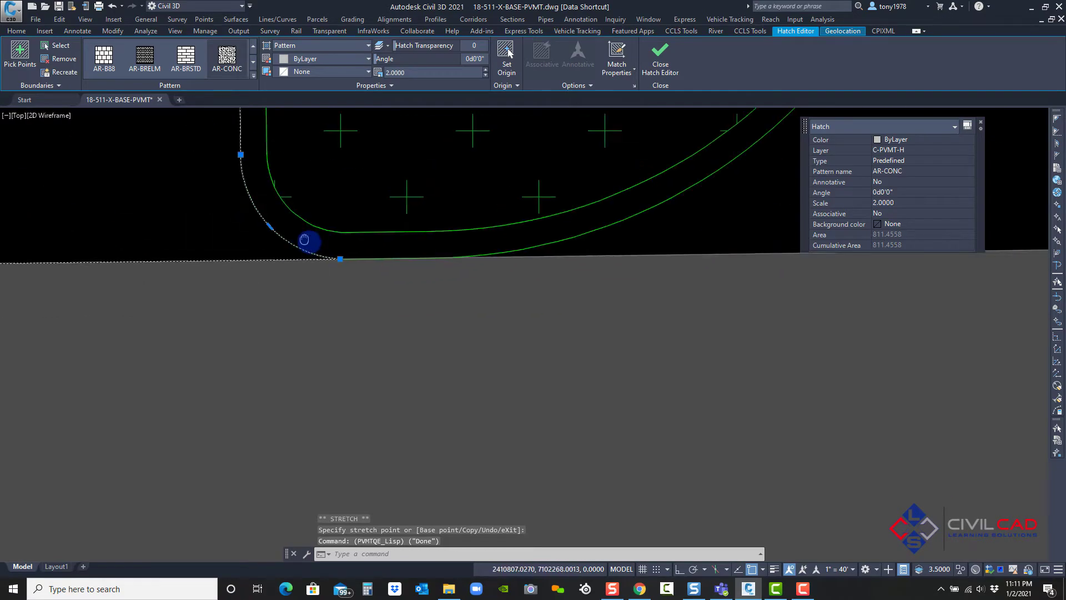
scroll(341, 226, down, 5)
middle_drag(333, 252, 438, 275)
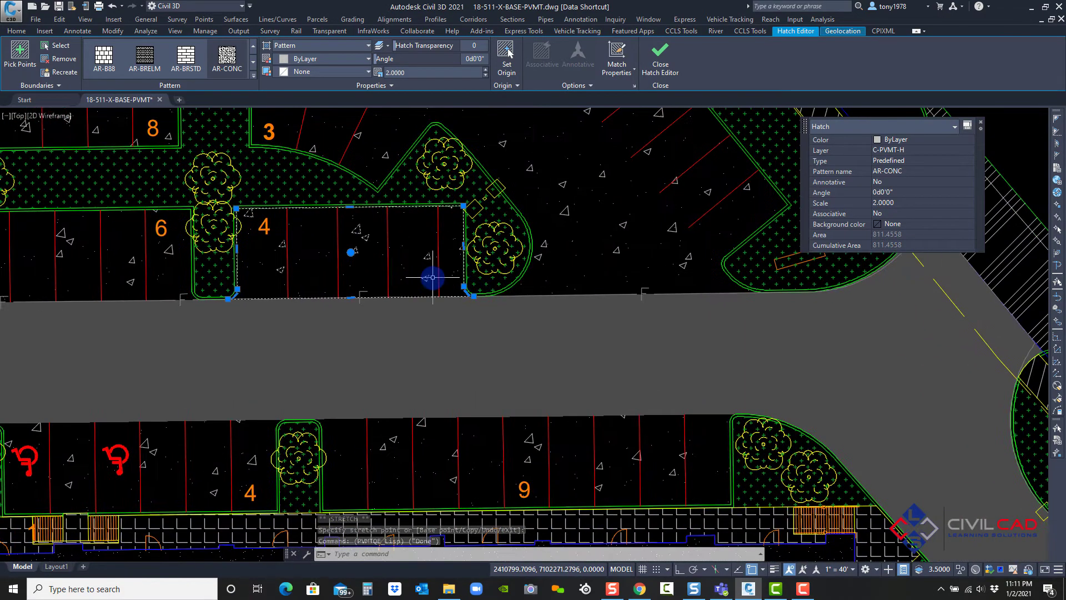
middle_drag(336, 261, 400, 248)
key(Escape)
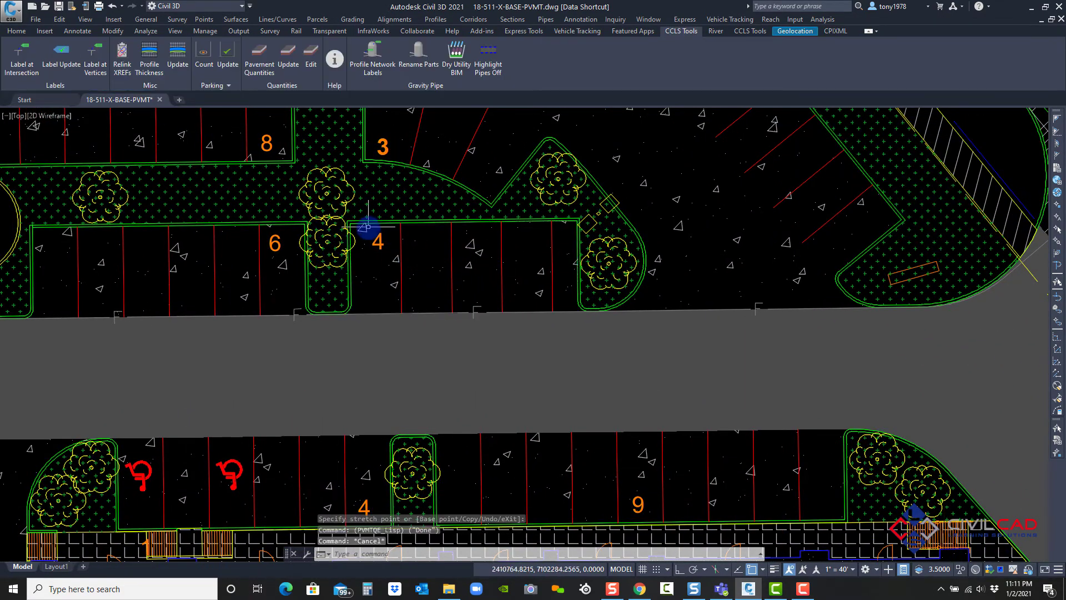
Examine the pavement legend table's hatch styles, pavement types and areas.
scroll(405, 239, down, 5)
scroll(404, 239, down, 1)
middle_drag(485, 253, 217, 219)
scroll(266, 218, down, 1)
middle_drag(516, 250, 328, 222)
scroll(395, 209, up, 1)
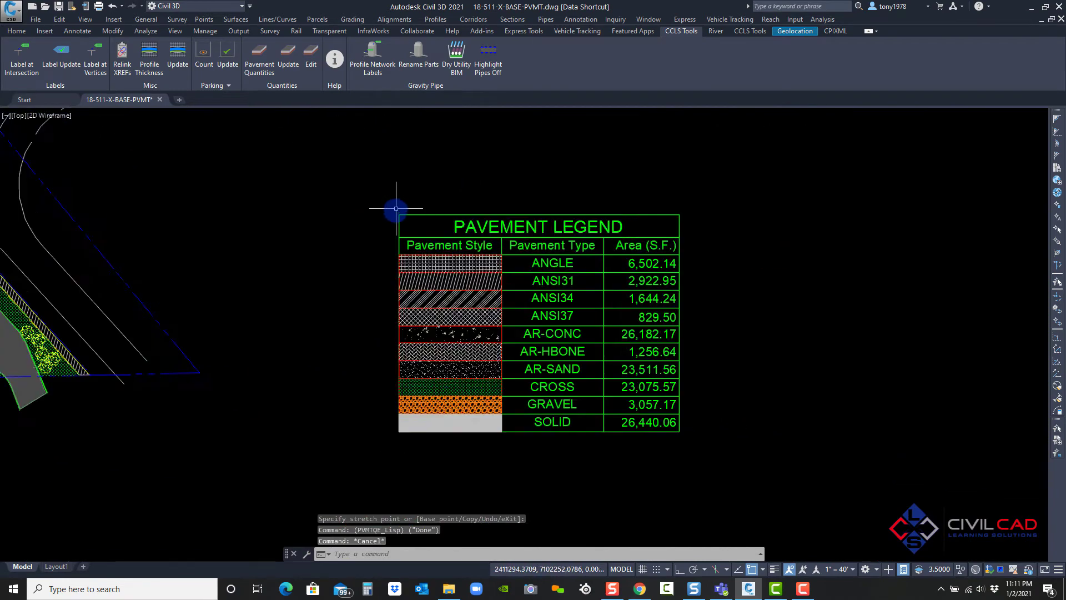
middle_drag(365, 275, 383, 262)
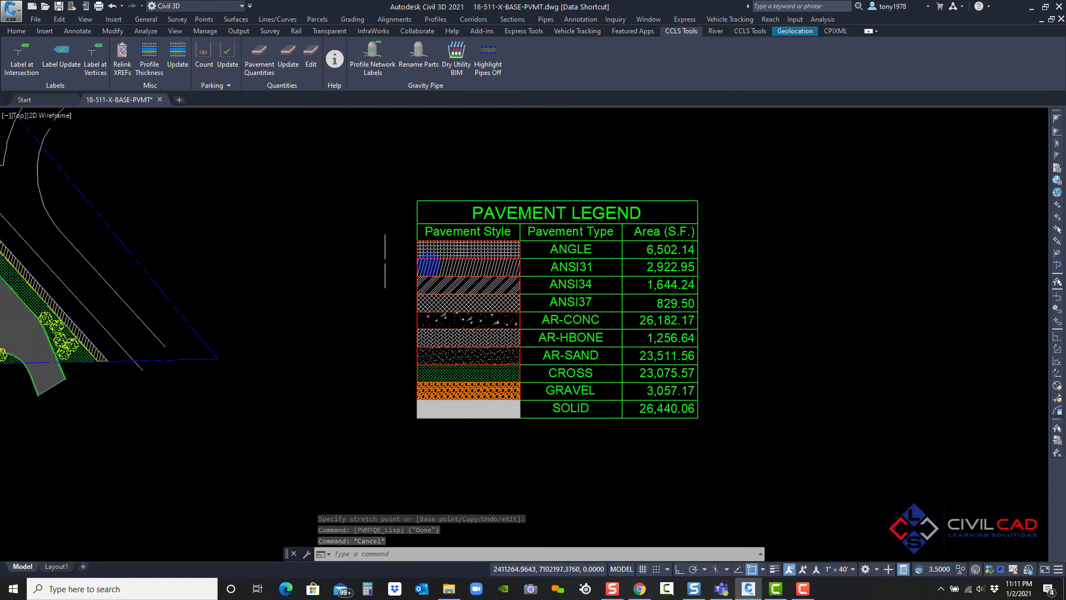
click(559, 250)
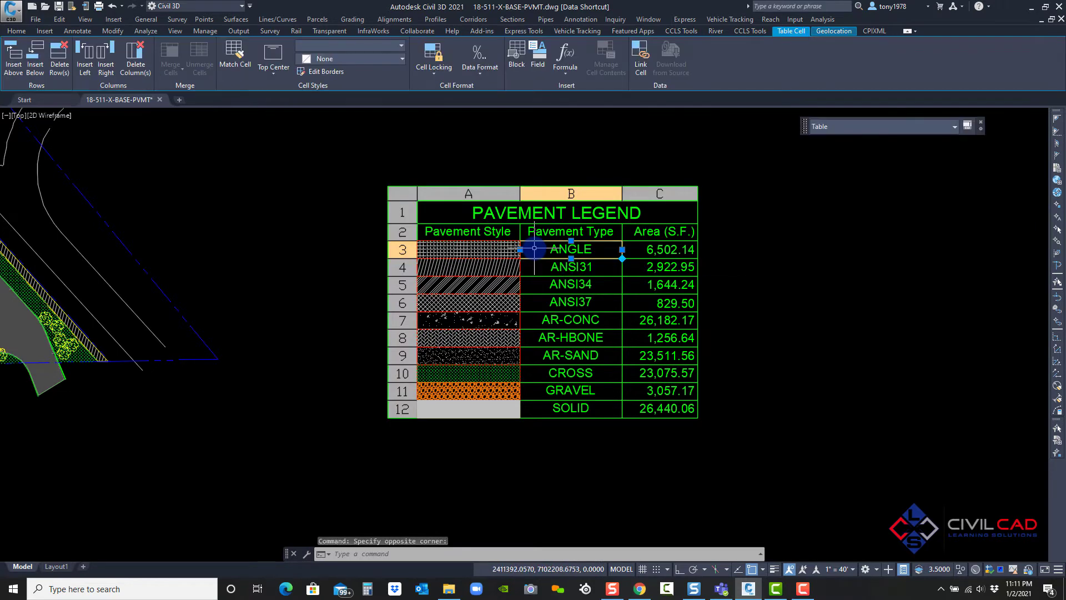
key(Escape)
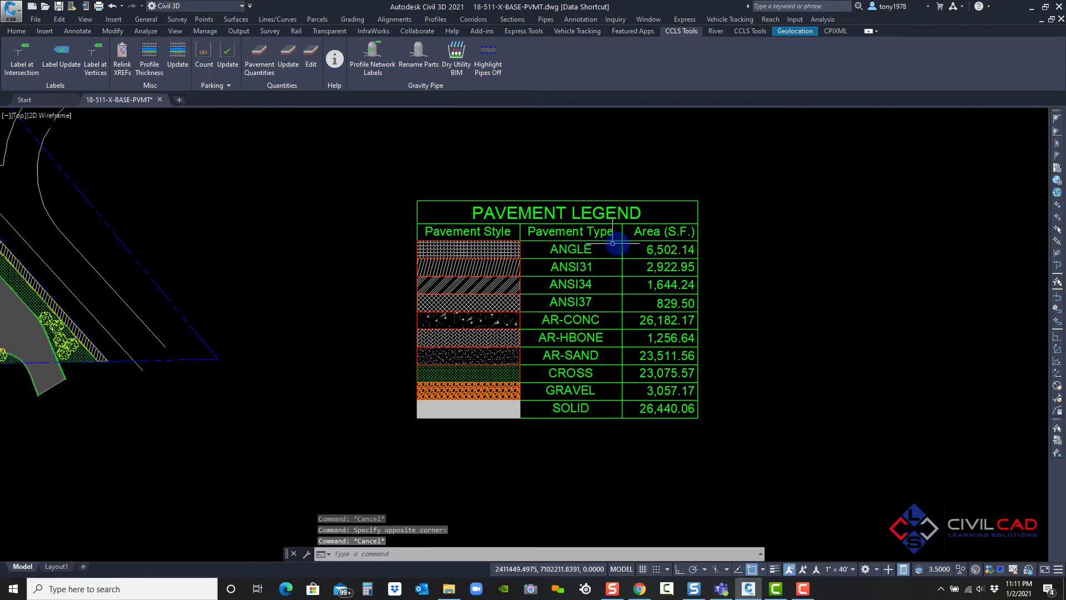
click(676, 250)
key(Escape)
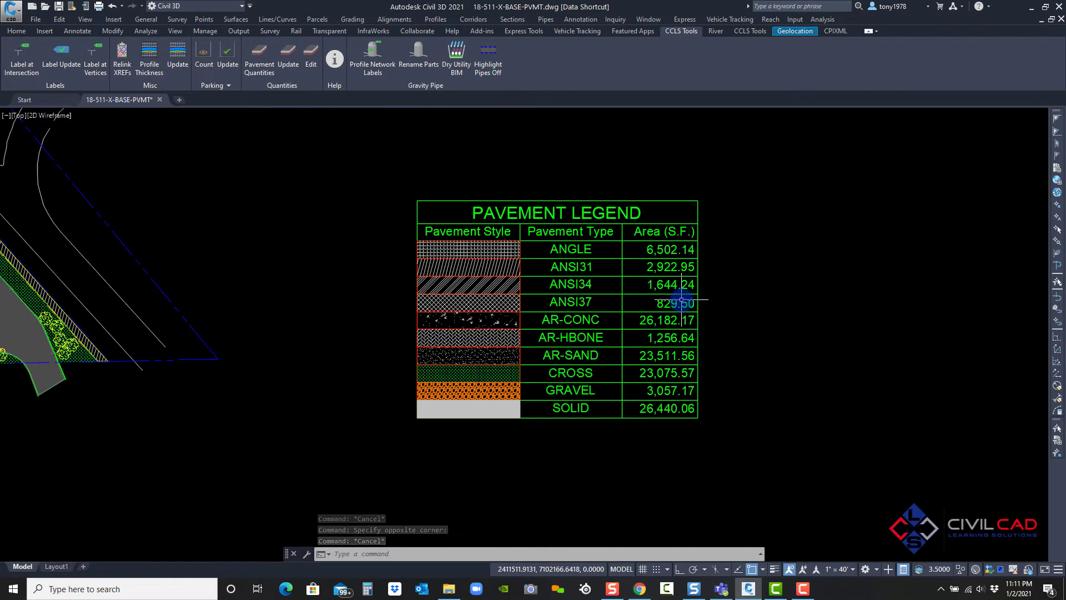
scroll(681, 300, down, 4)
click(625, 322)
key(Escape)
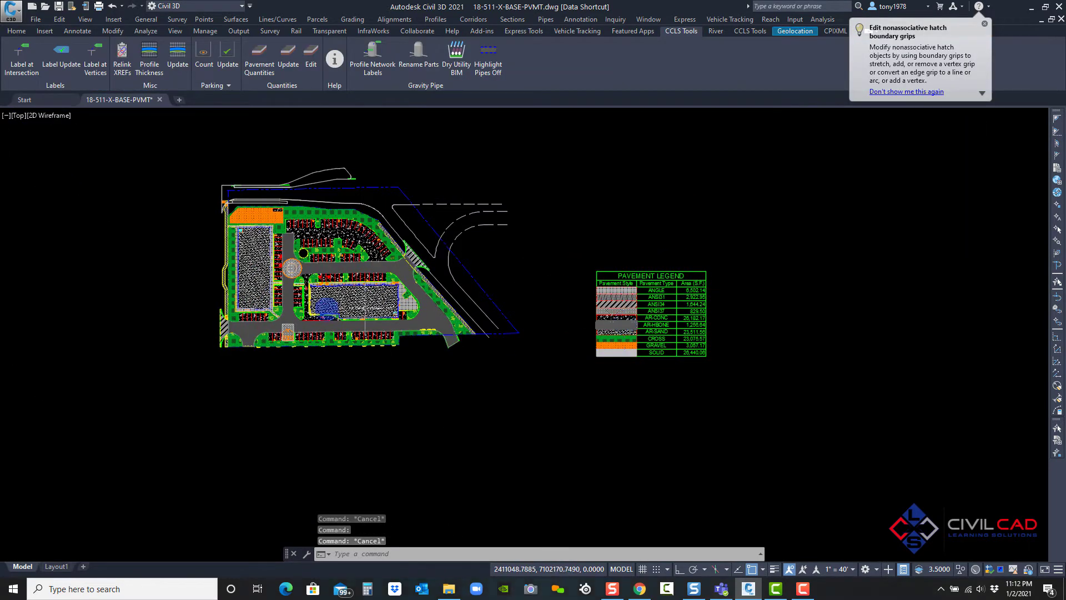
Edit the pavement legend table to remove the two AR-SAND building hatches from its quantities, and accept the hatch information.
click(253, 276)
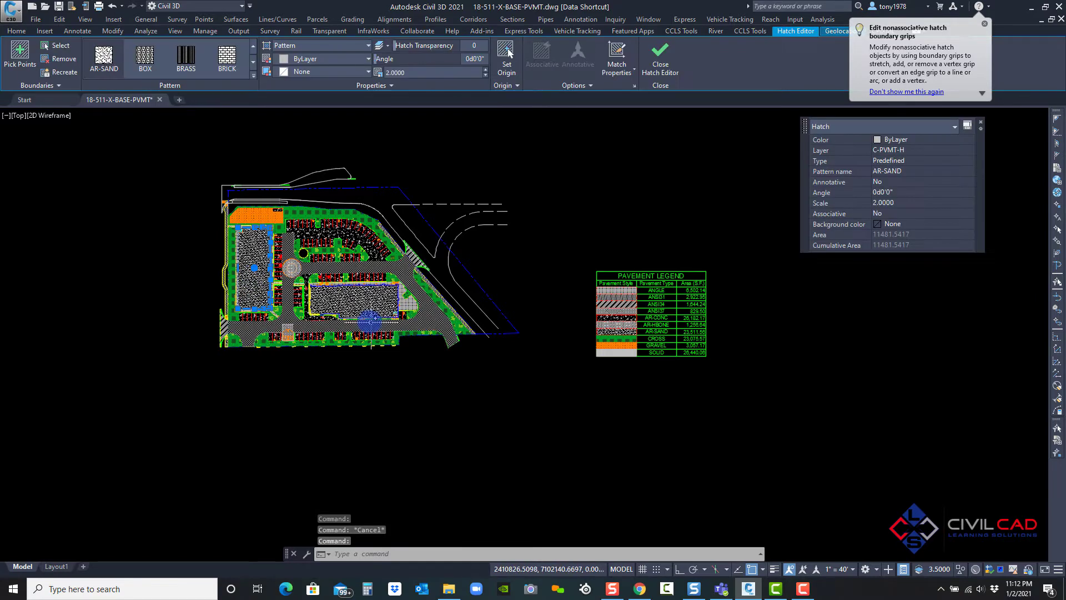
click(366, 317)
key(Escape)
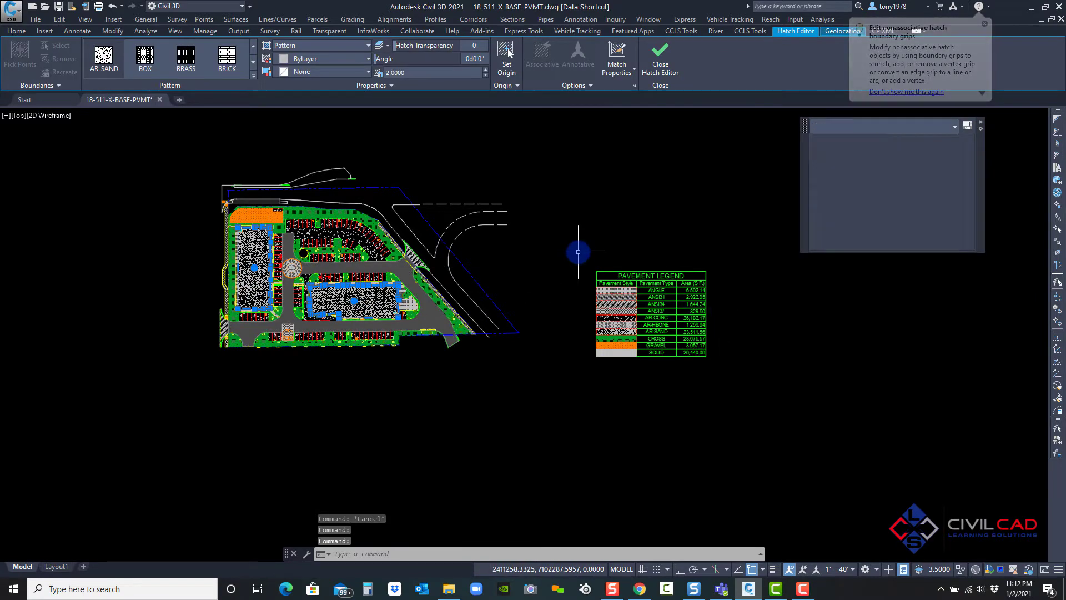
click(312, 66)
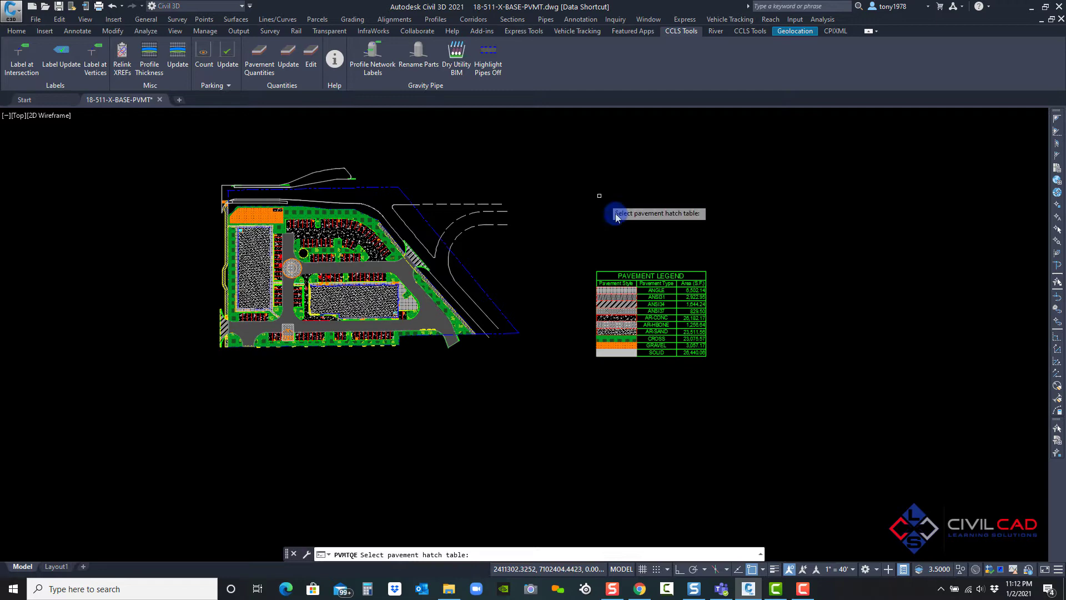
click(608, 270)
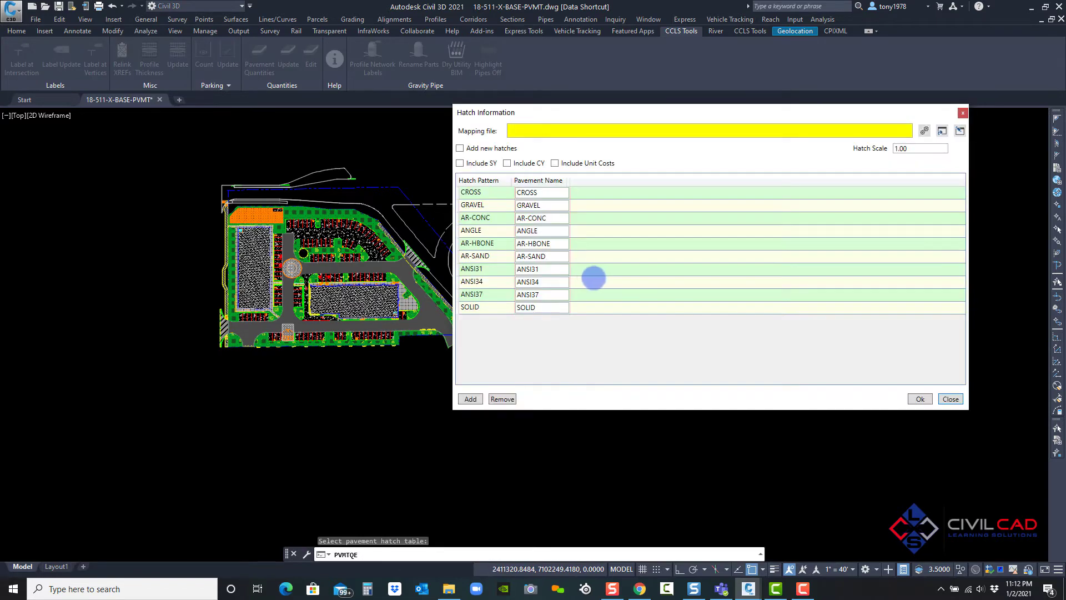
click(500, 396)
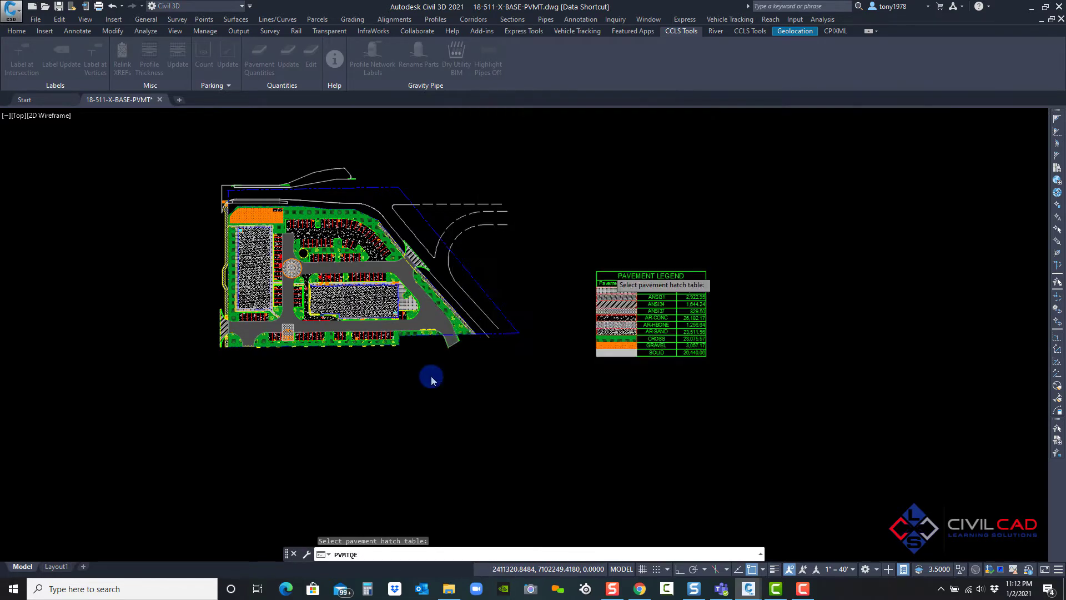
click(260, 270)
click(350, 306)
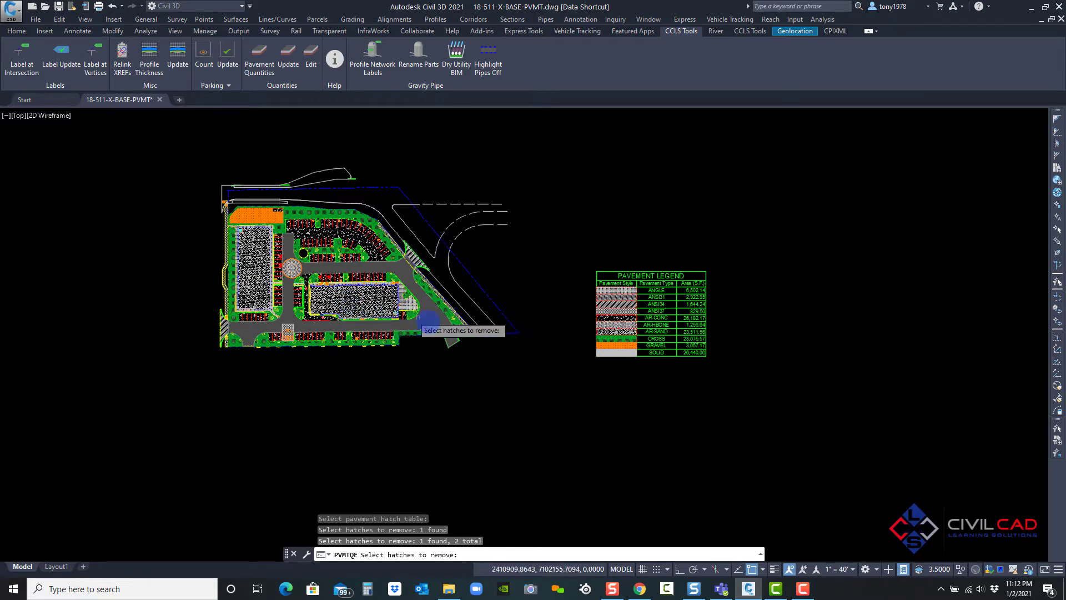
key(Return)
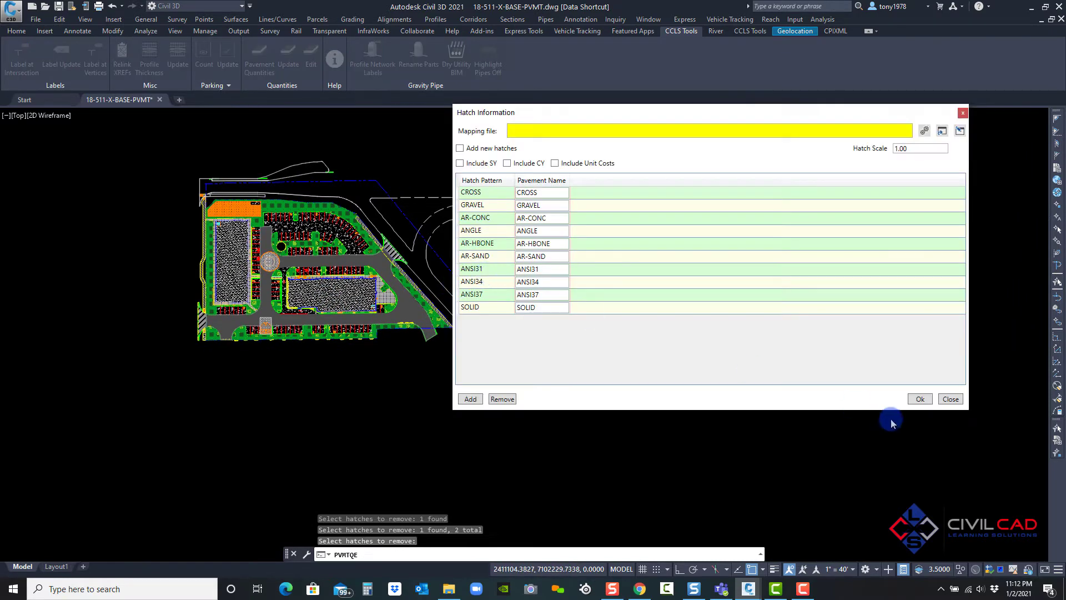
click(920, 399)
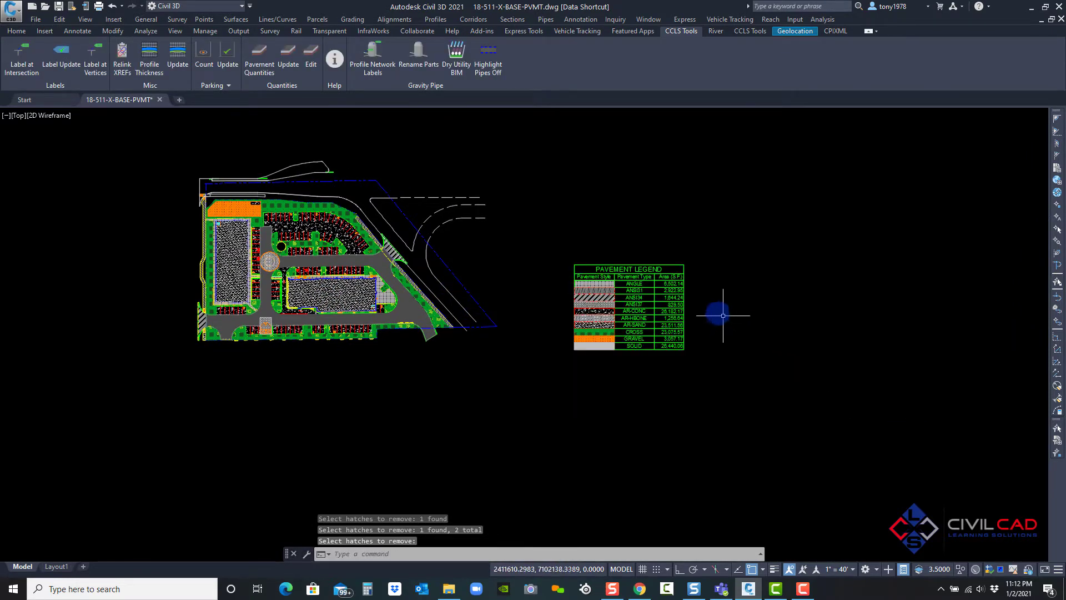
Update the pavement quantities so the legend table recalculates its areas, and check the AR-SAND row.
scroll(714, 311, up, 4)
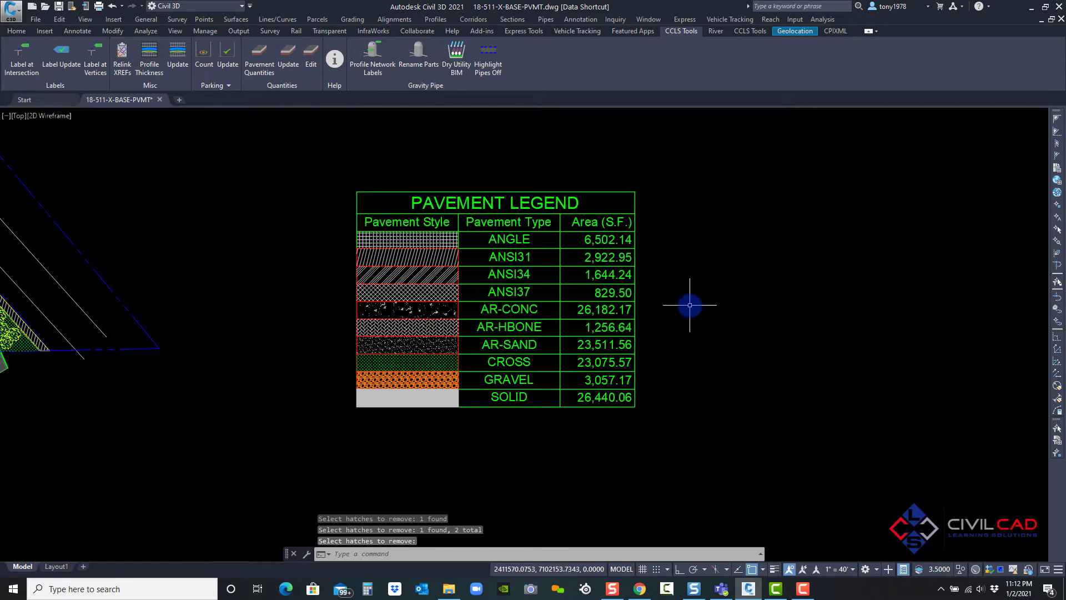
scroll(689, 304, down, 2)
middle_drag(250, 273, 504, 300)
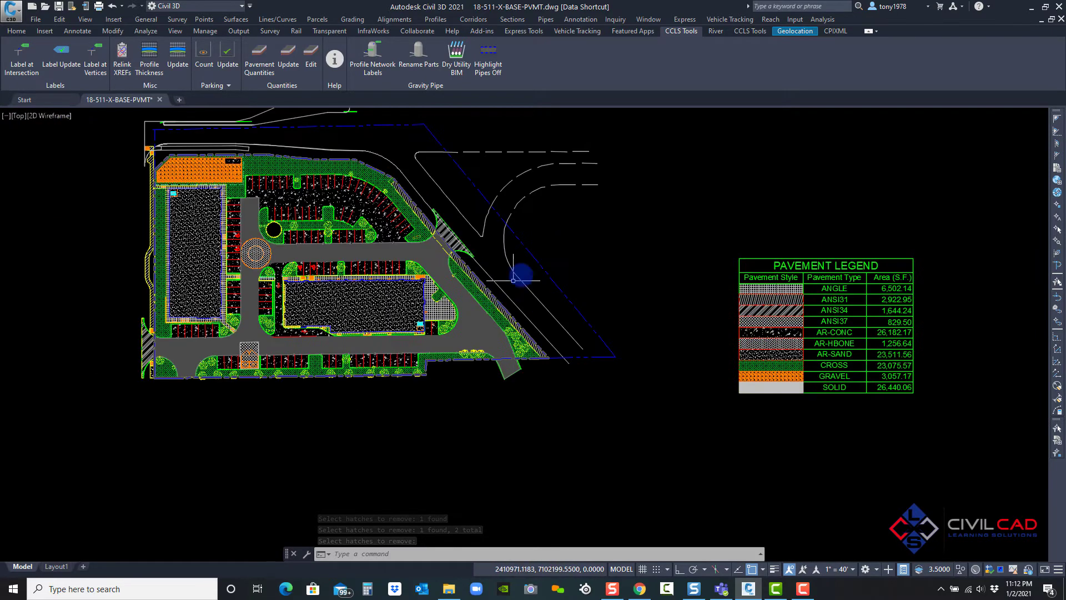
middle_drag(599, 251, 593, 250)
click(286, 61)
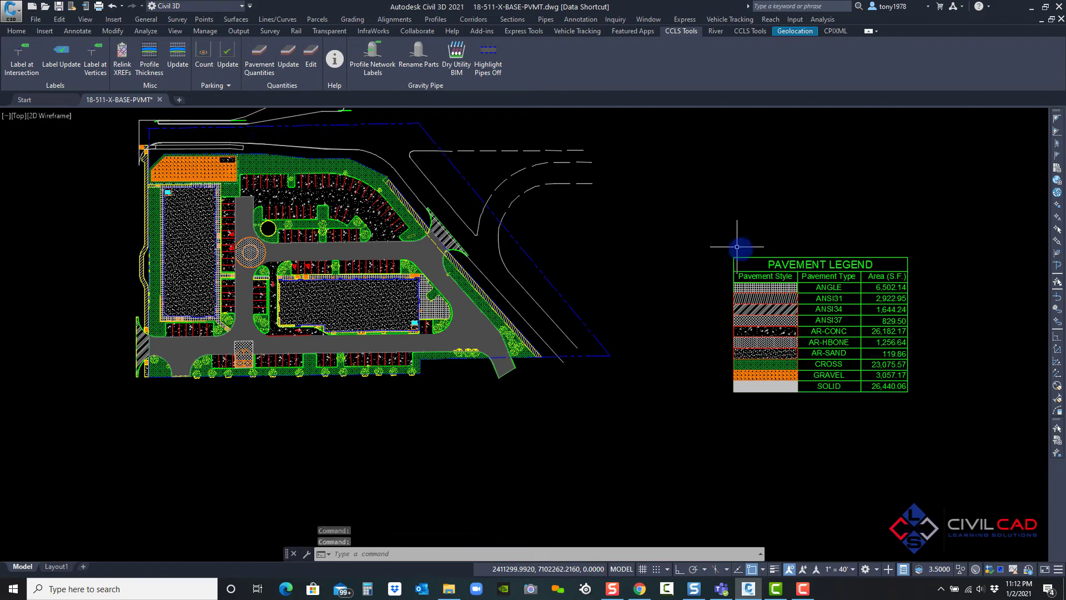
scroll(795, 328, up, 4)
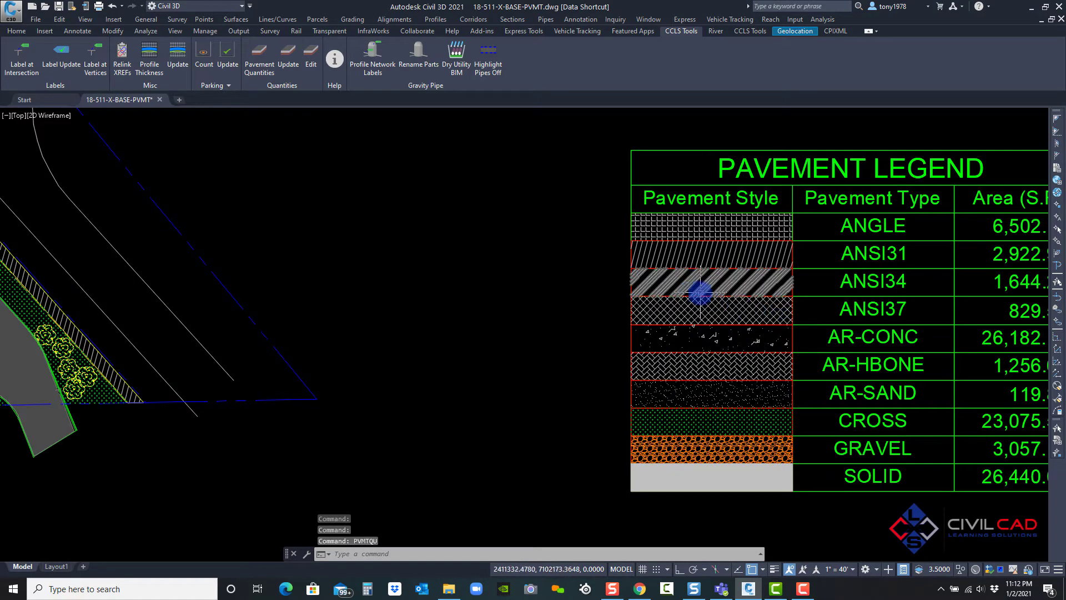
Edit the pavement legend table to remove the small AR-SAND strip hatch beside the southwest entrance, and accept the hatch information.
scroll(656, 286, down, 3)
scroll(250, 322, up, 5)
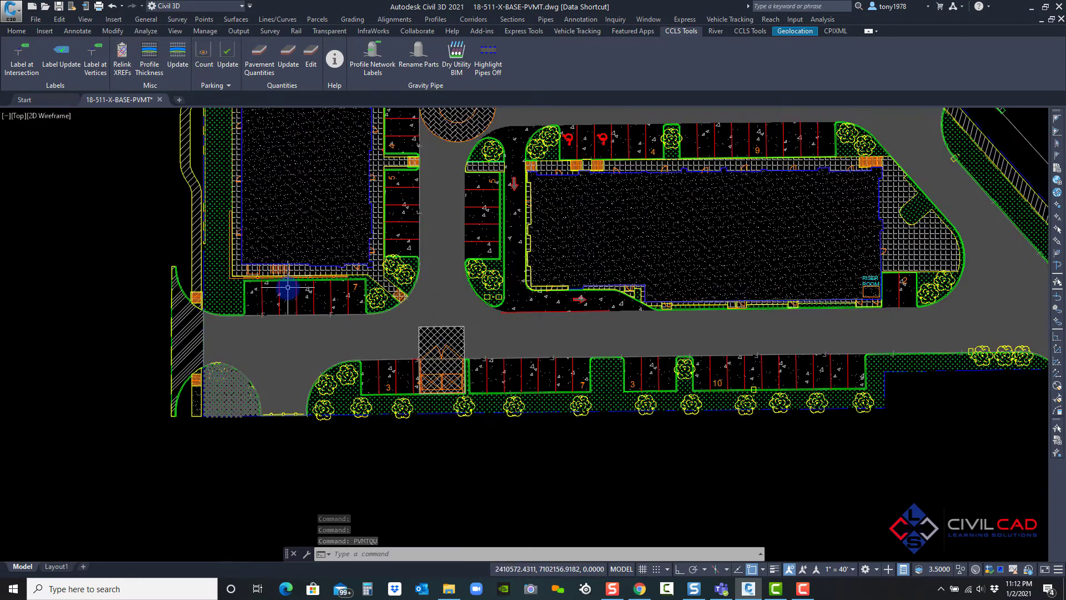
scroll(287, 287, down, 4)
text(PVMTQE)
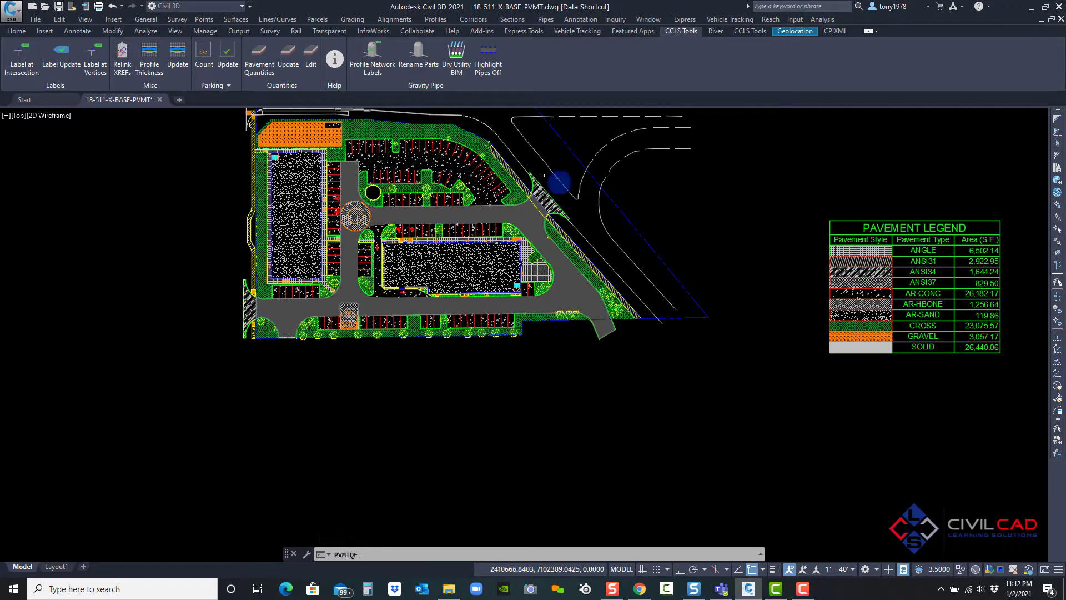
key(Return)
click(832, 217)
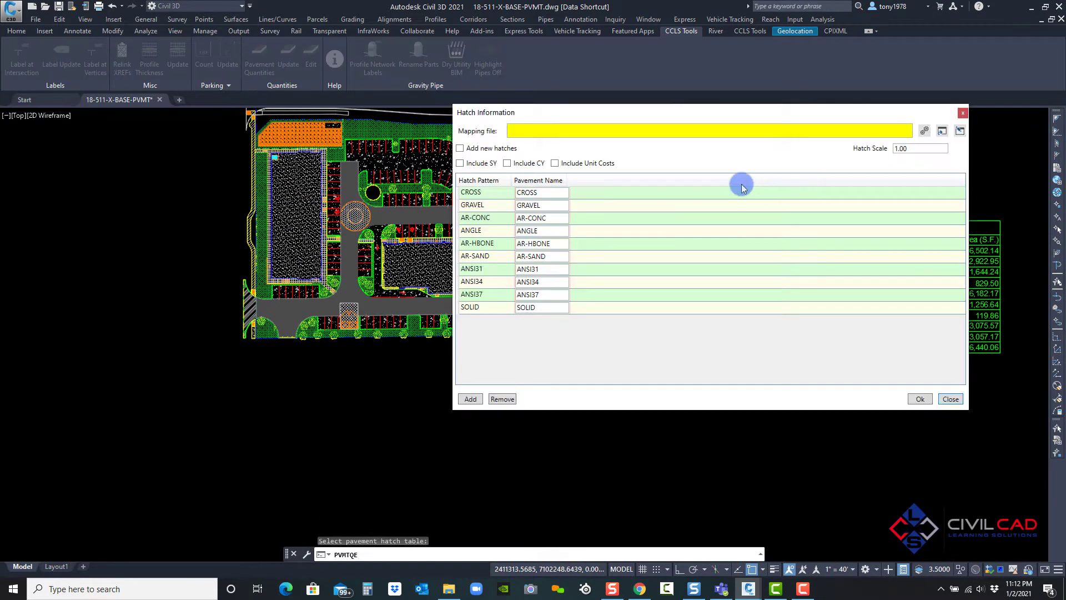
click(501, 399)
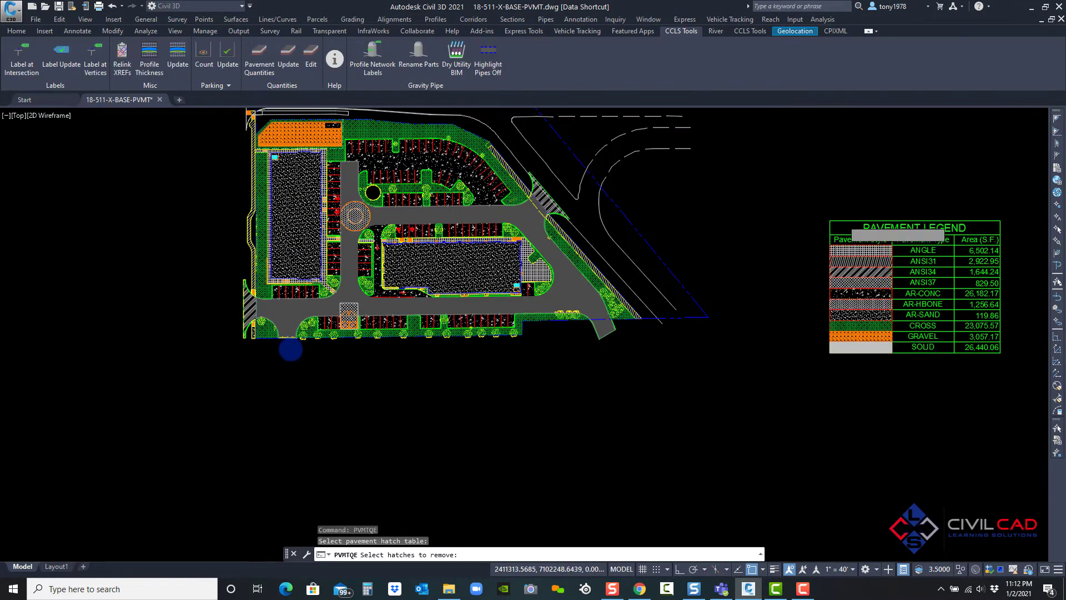
scroll(291, 349, up, 7)
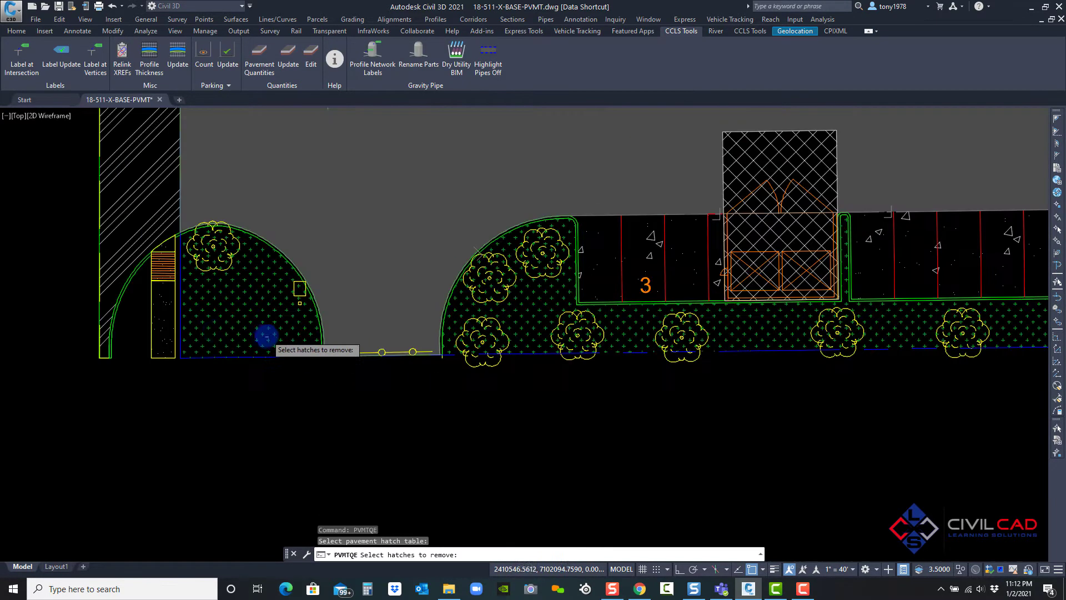
click(164, 319)
key(Return)
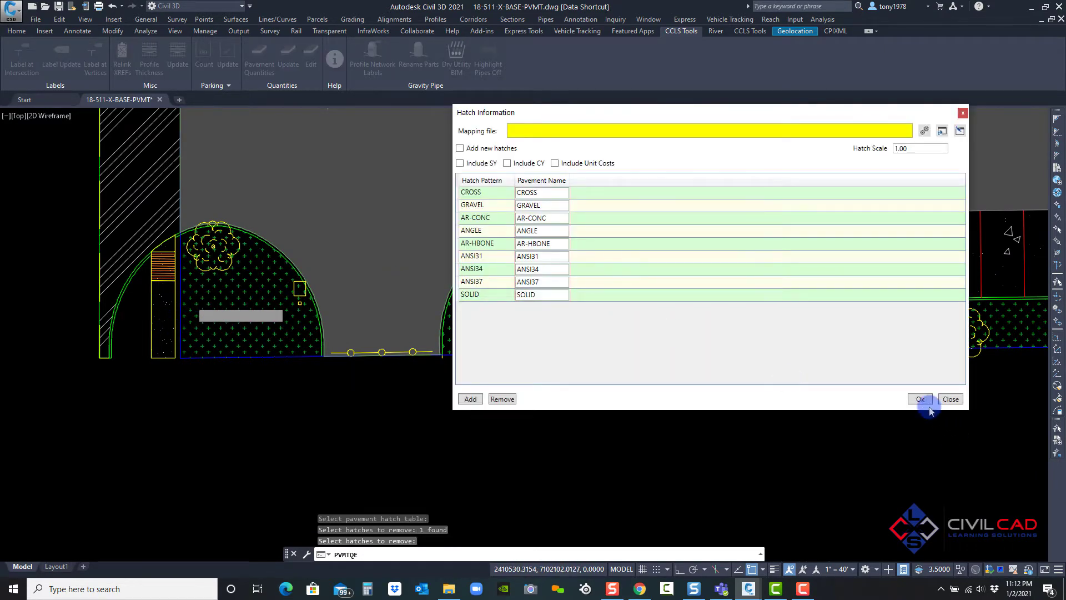
click(920, 399)
scroll(389, 295, down, 10)
scroll(597, 297, up, 8)
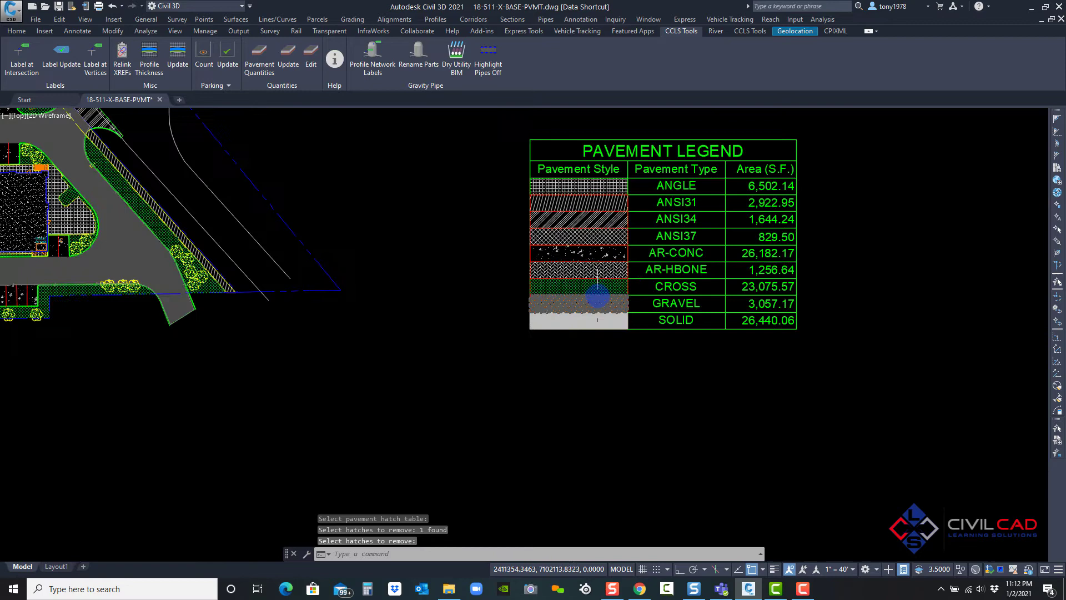
scroll(597, 297, up, 2)
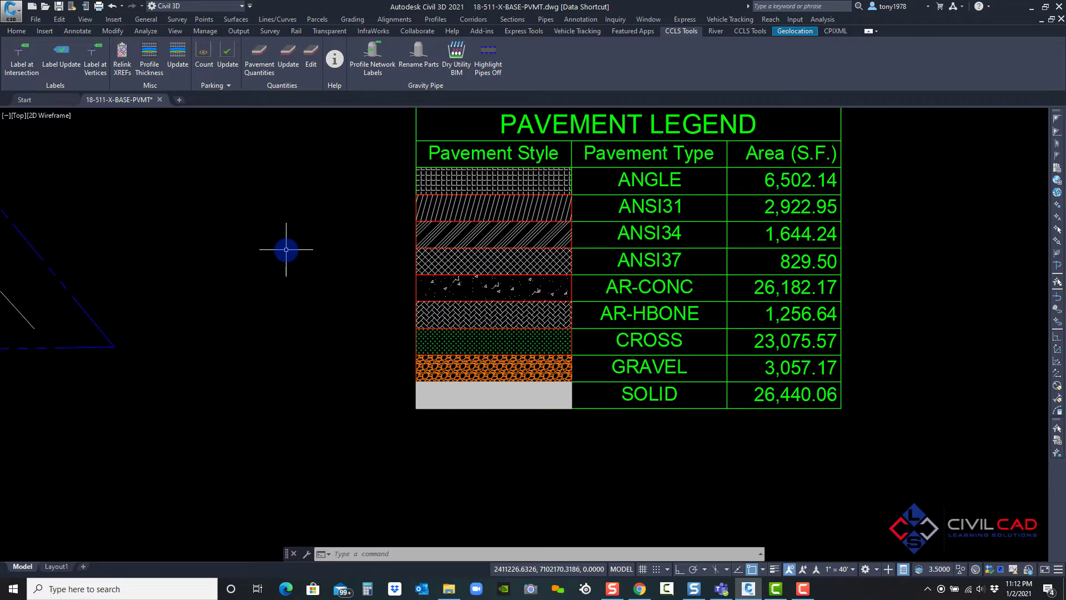
Edit the pavement legend table to add the AR-SAND hatches of both buildings and the small southwest strip, and accept the hatch information.
scroll(286, 249, down, 3)
middle_drag(286, 250, 505, 271)
key(Escape)
key(Escape)
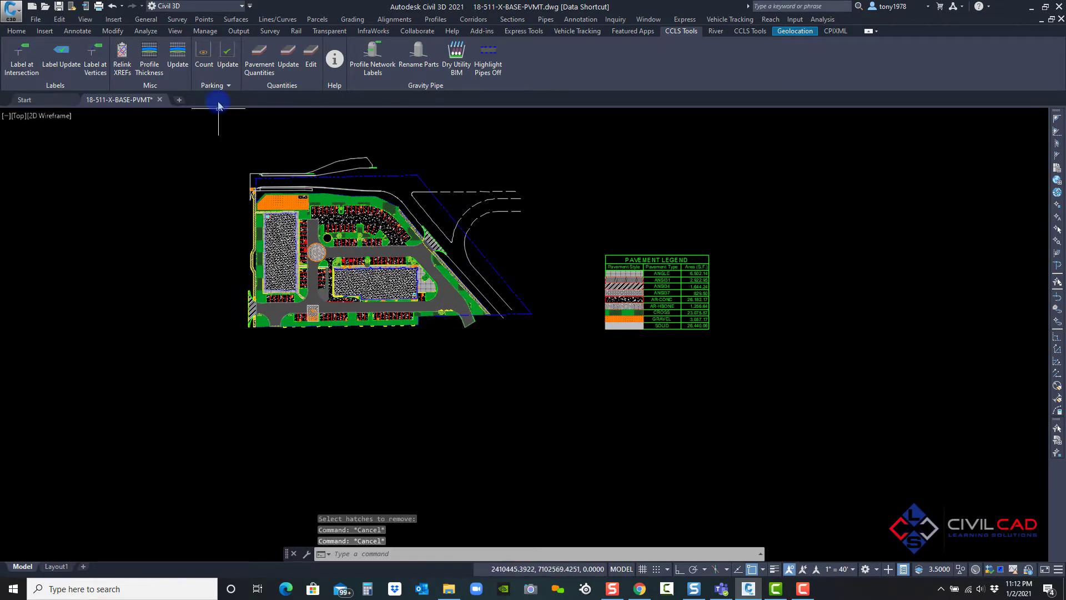
click(313, 67)
click(622, 248)
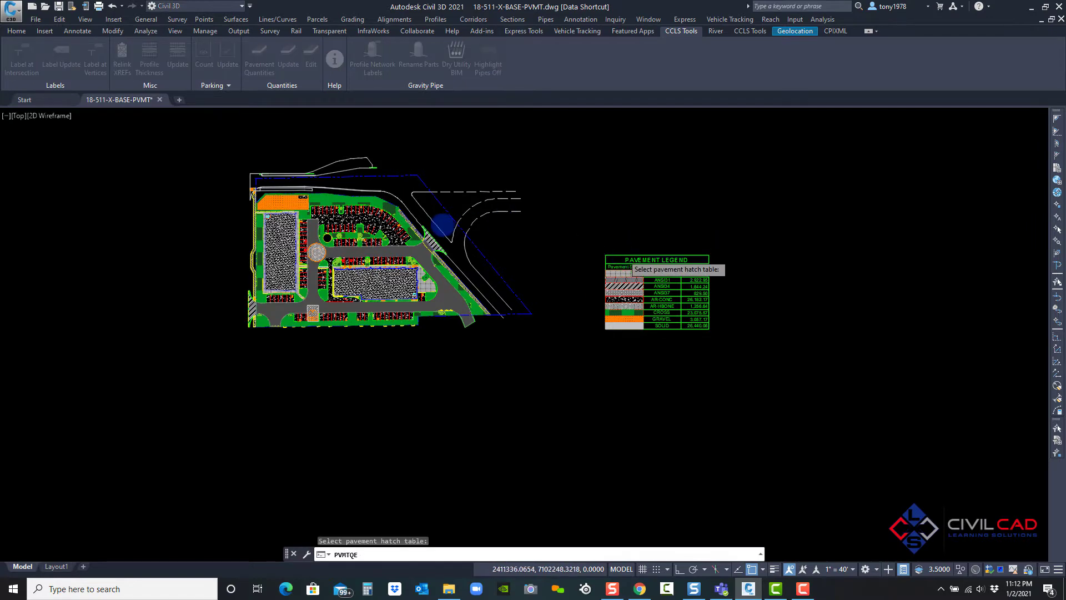
click(470, 399)
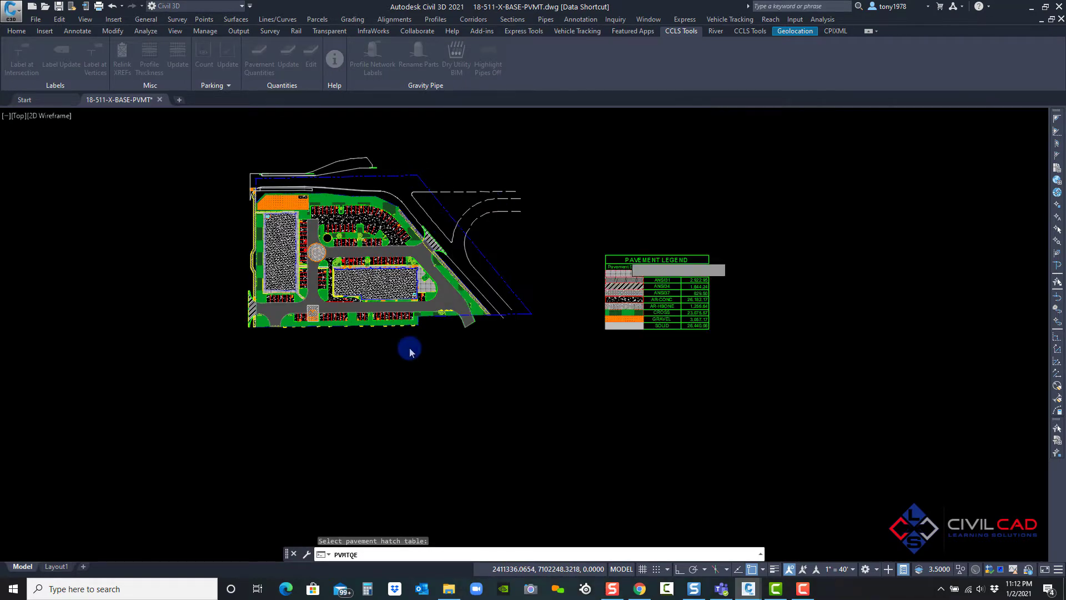
click(290, 263)
click(356, 289)
scroll(272, 343, up, 4)
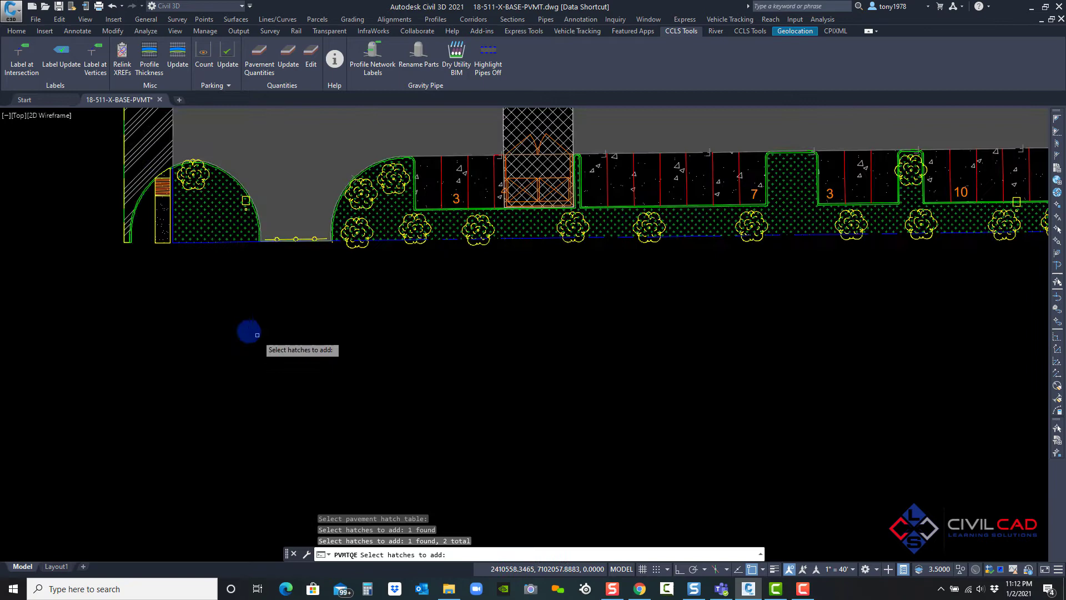
click(166, 230)
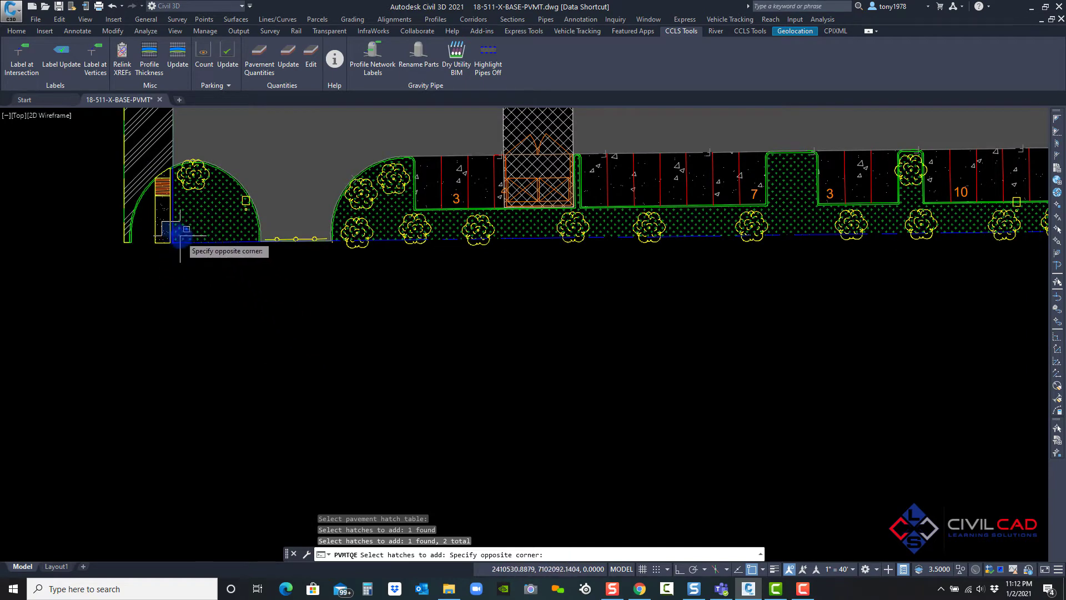
click(167, 224)
click(162, 216)
key(Return)
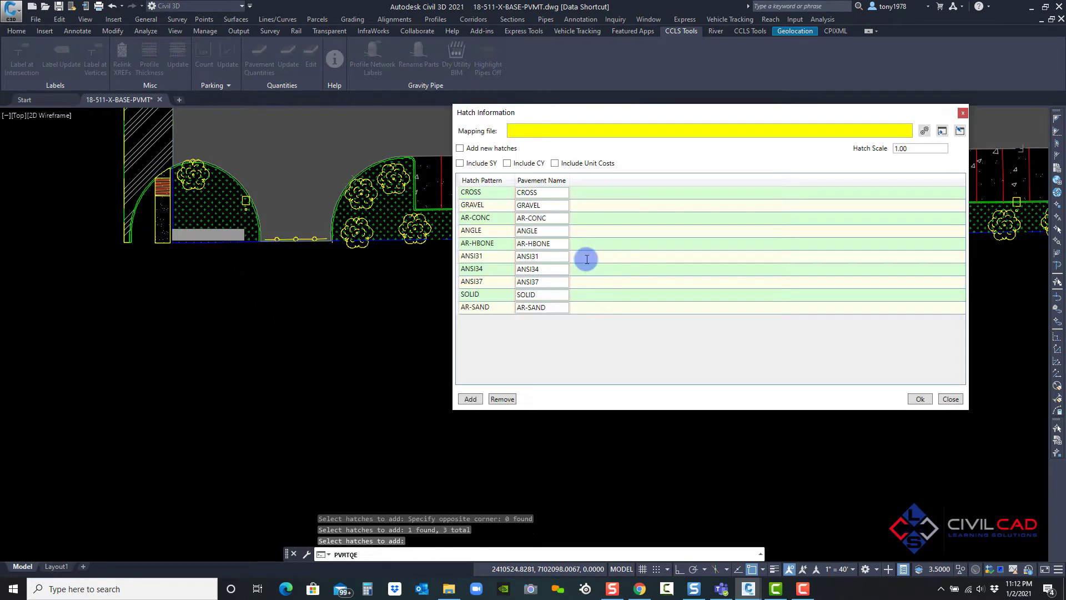
click(909, 401)
scroll(578, 281, down, 10)
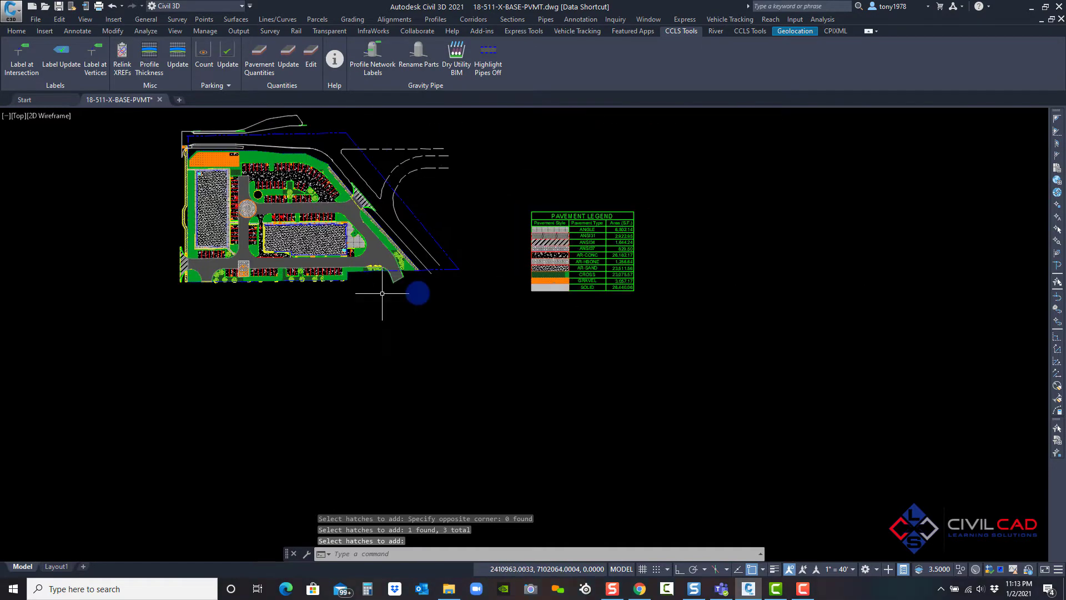
scroll(563, 271, up, 10)
scroll(714, 247, down, 5)
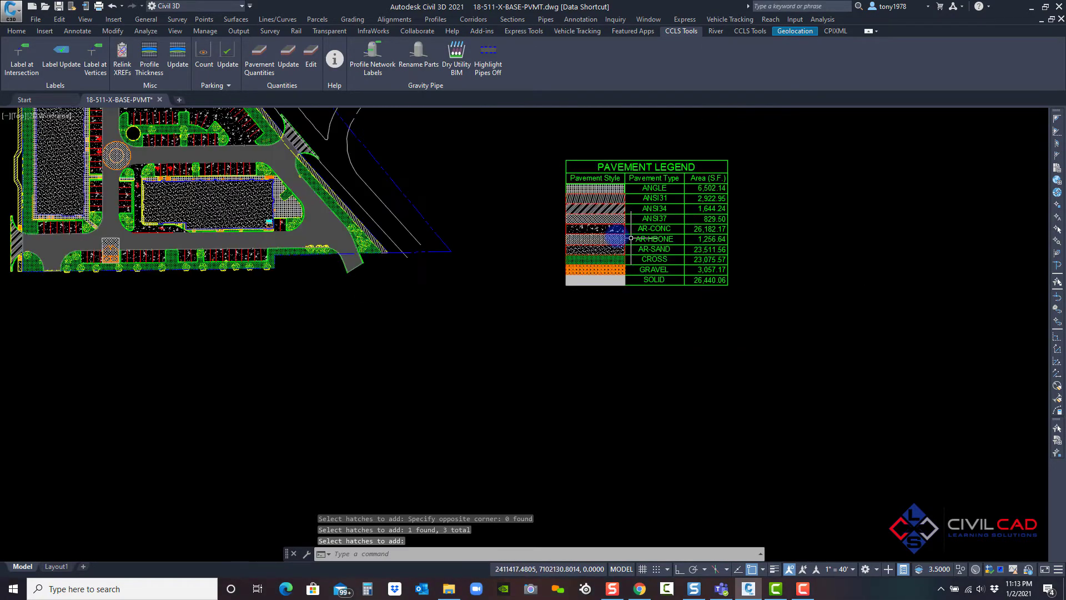
Edit the pavement legend table to include SY and CY quantities, and accept the hatch information.
click(311, 55)
click(680, 275)
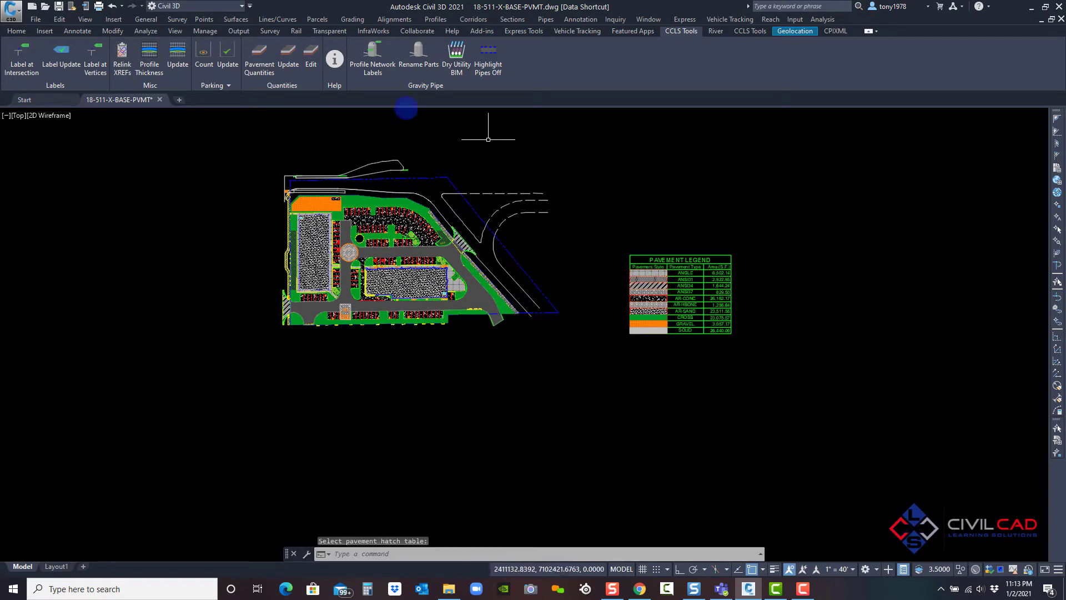
click(313, 57)
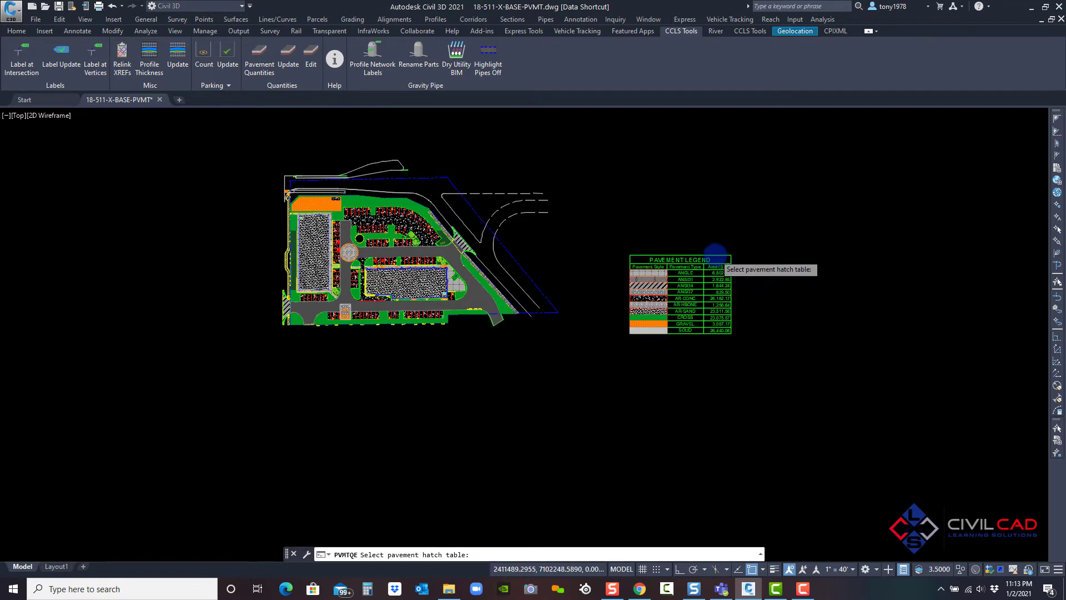
click(714, 257)
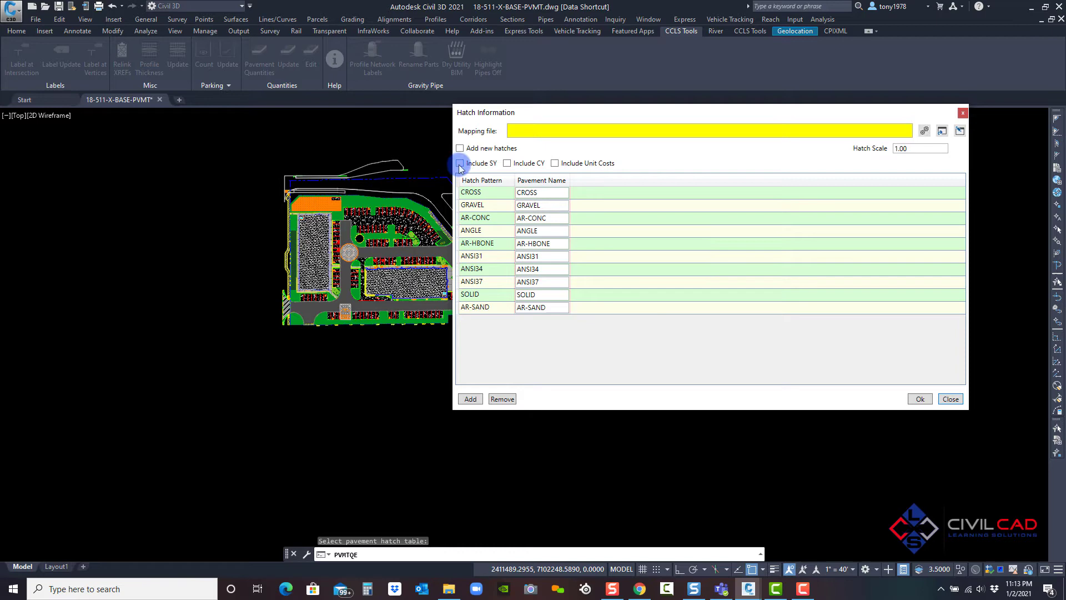
click(507, 163)
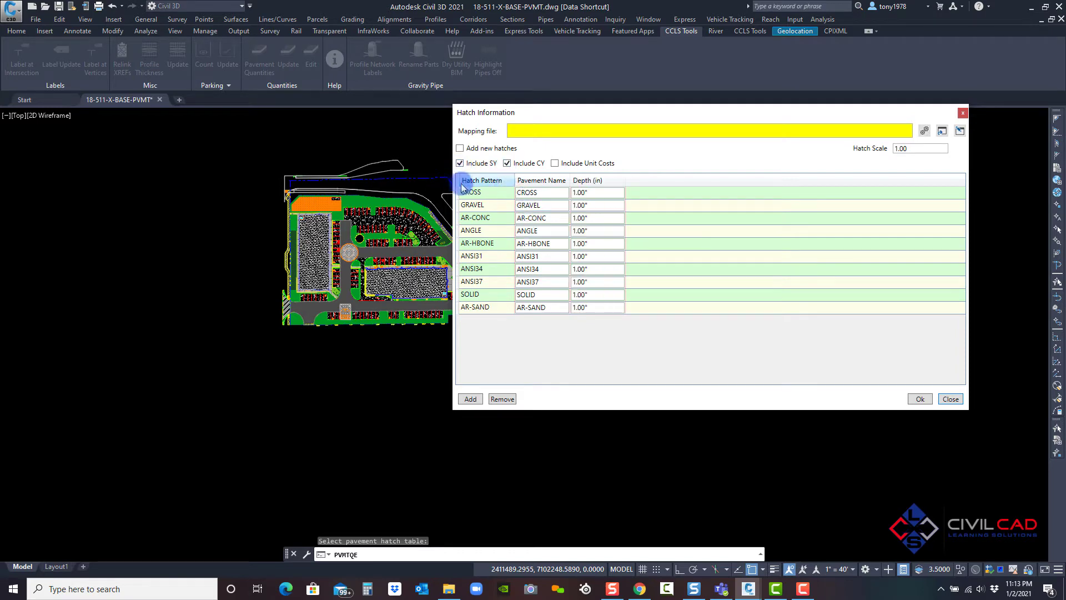
click(919, 398)
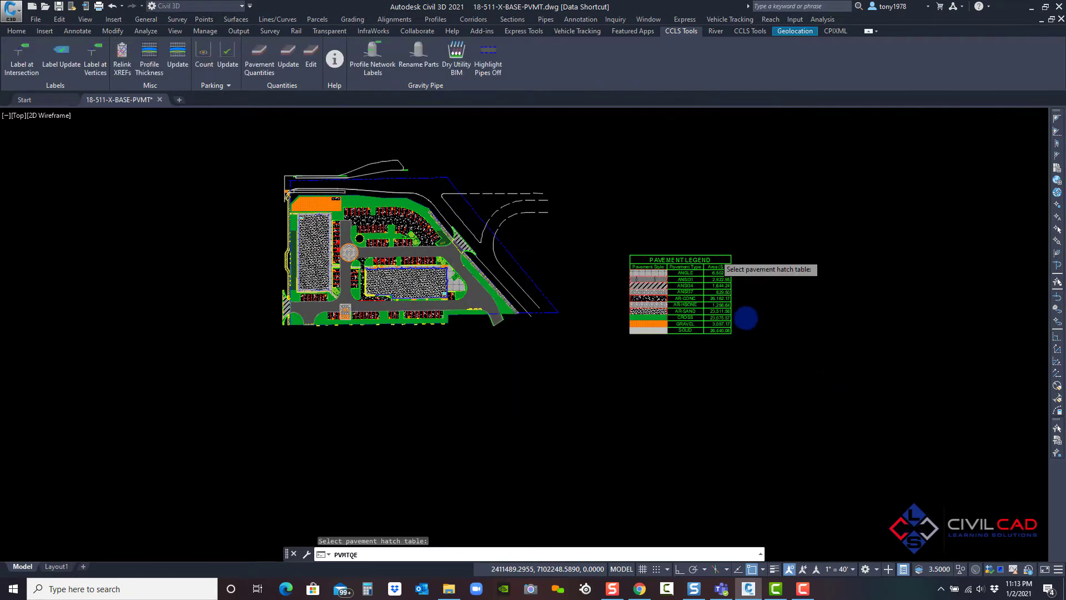
scroll(846, 304, up, 4)
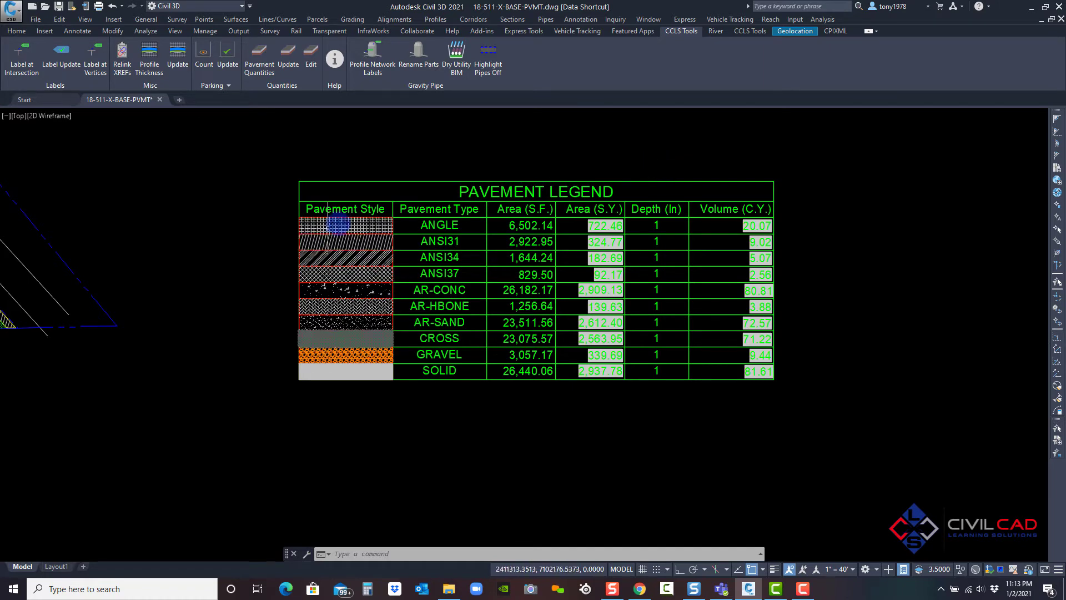
key(Return)
key(Escape)
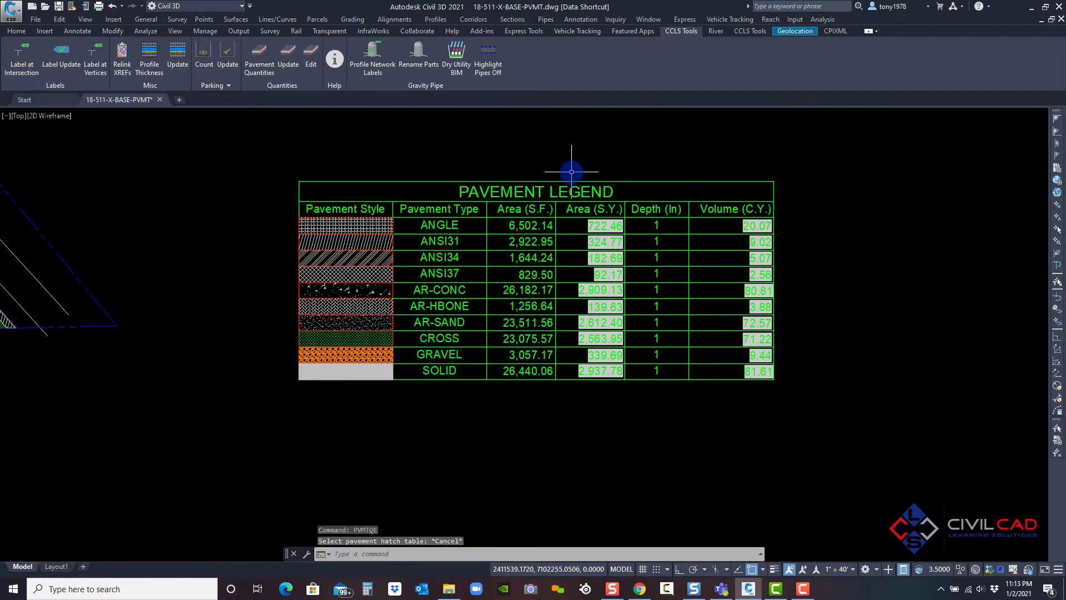
Edit the pavement legend table's depths, setting CROSS to 10 inches and both GRAVEL and AR-CONC to 5 inches.
click(311, 55)
click(445, 180)
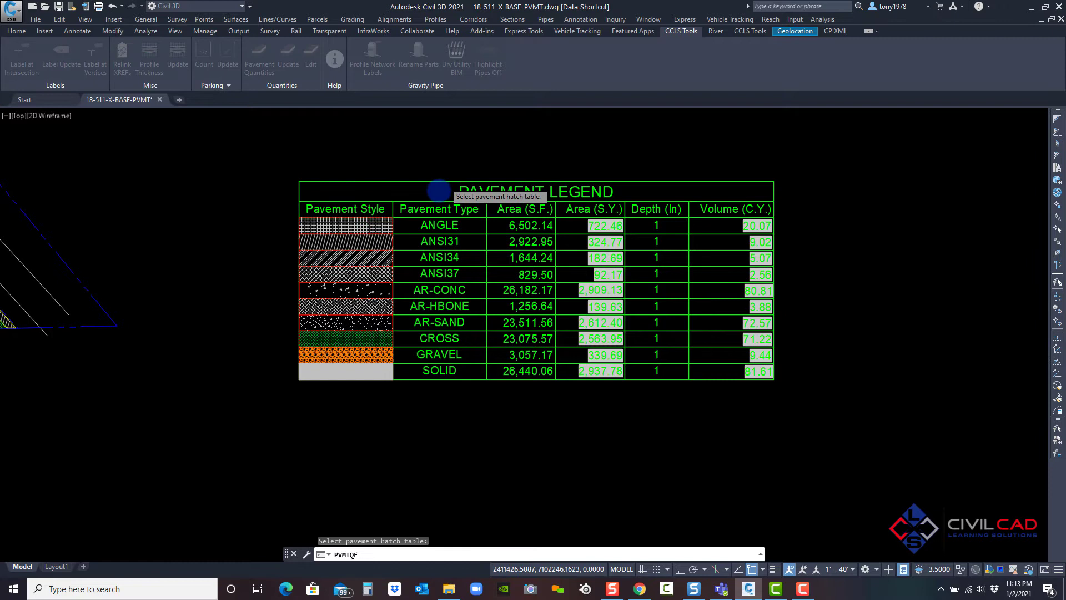
click(582, 193)
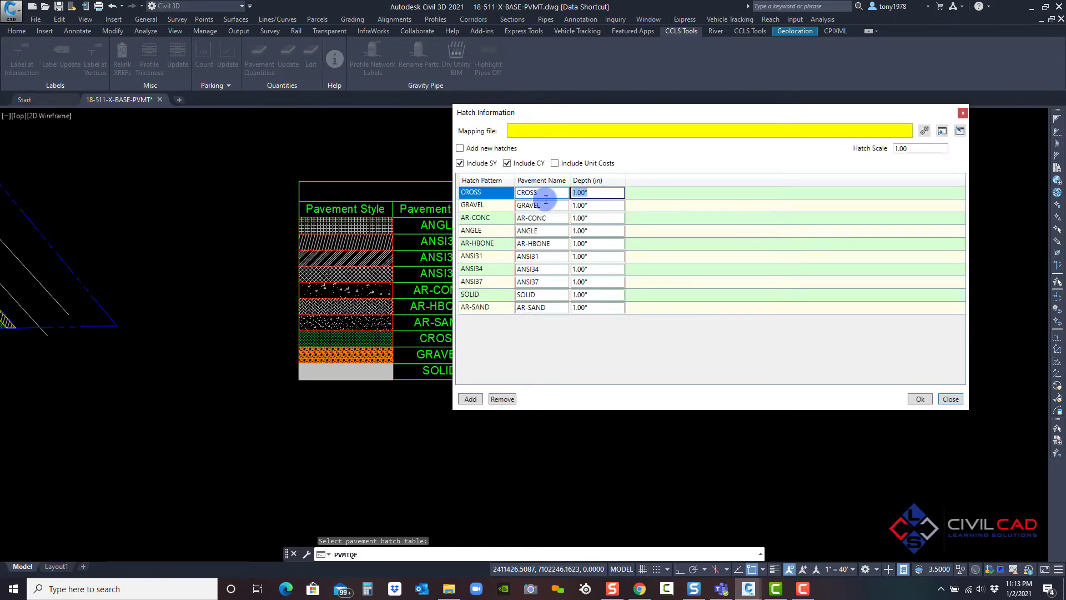
text(10)
key(Return)
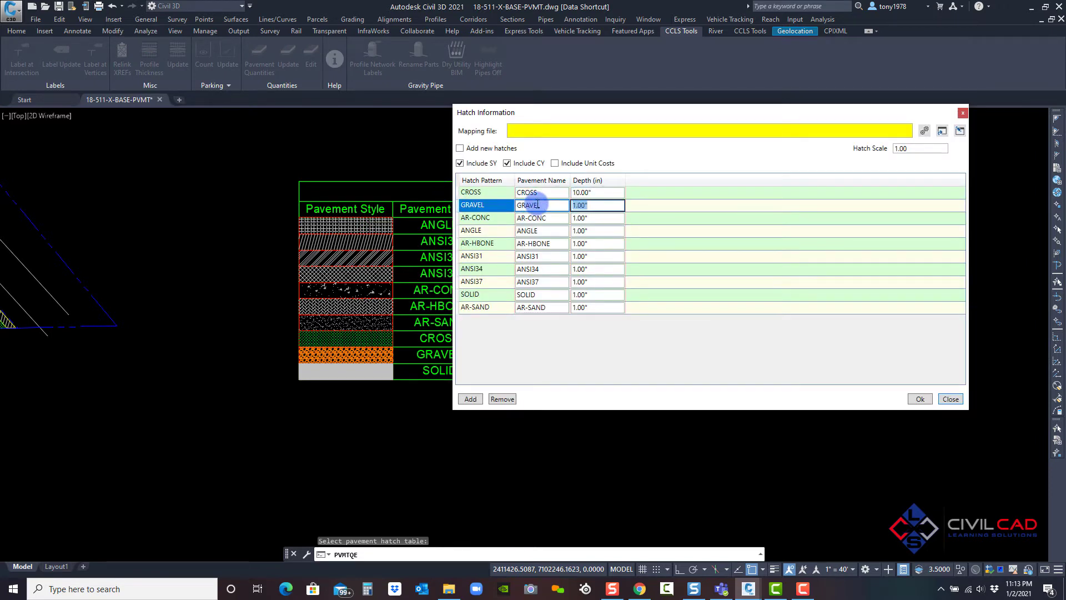
text(5)
key(Return)
text(5)
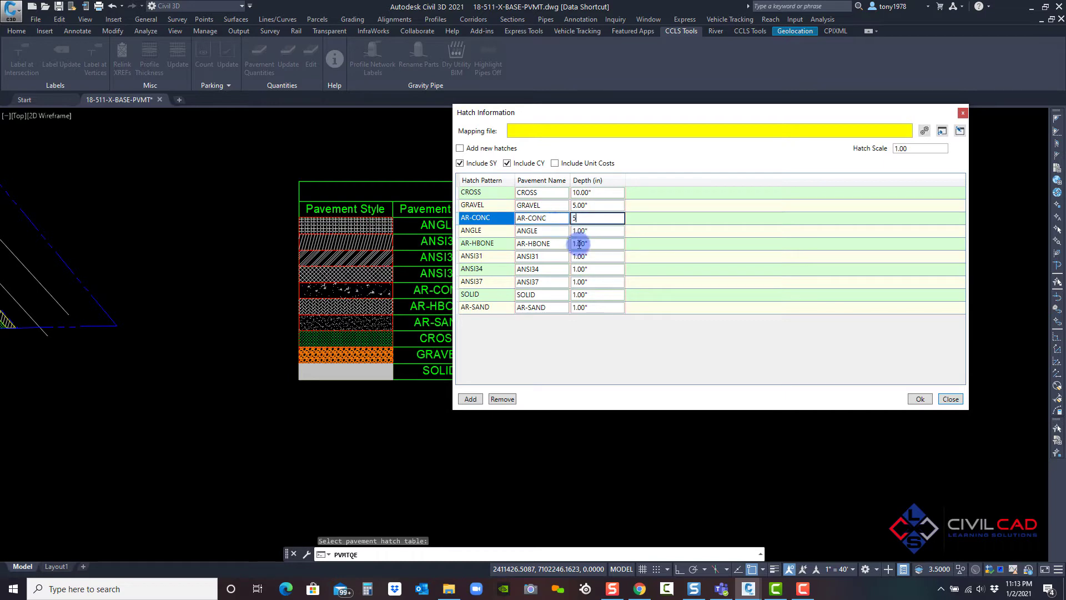
Set the depths of ANSI31 to 4, ANSI37 to 12 and AR-SAND to 5 inches, and accept the hatch information.
click(557, 257)
text(4)
click(574, 283)
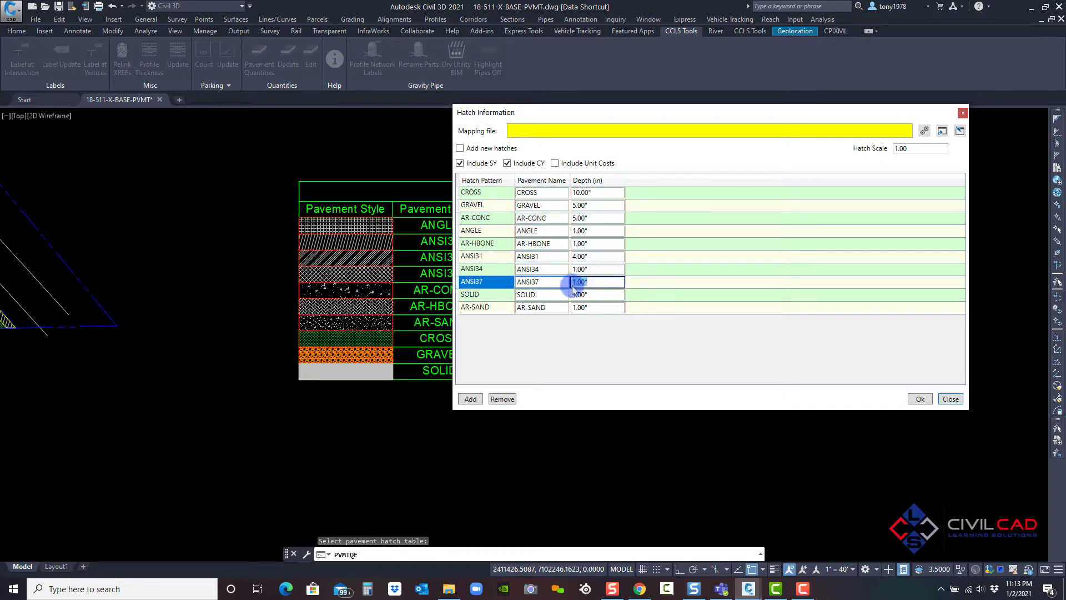
text(12)
key(Return)
click(547, 307)
text(5)
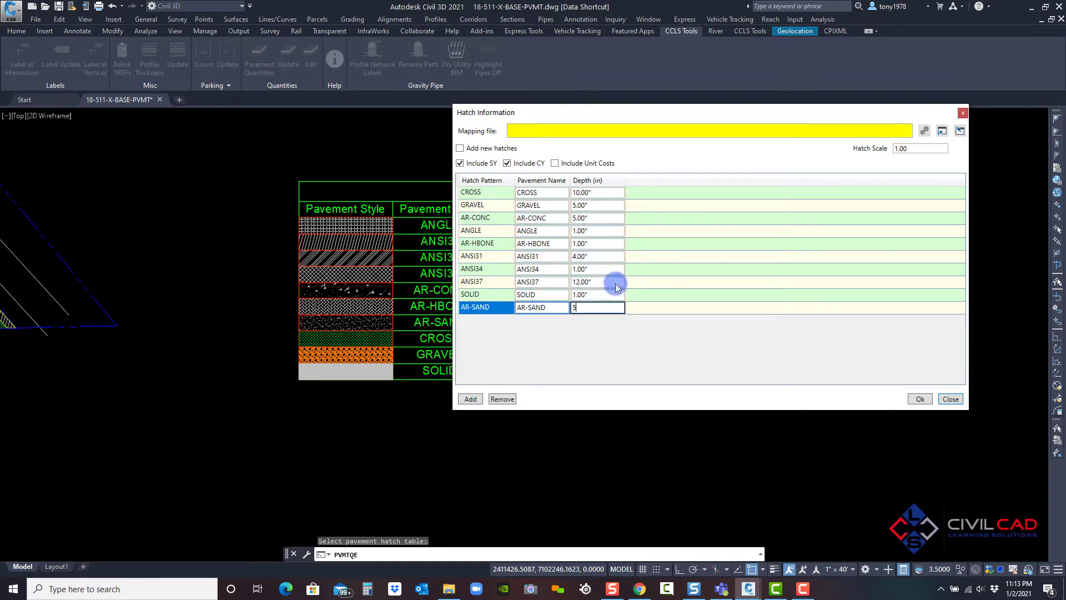
click(920, 398)
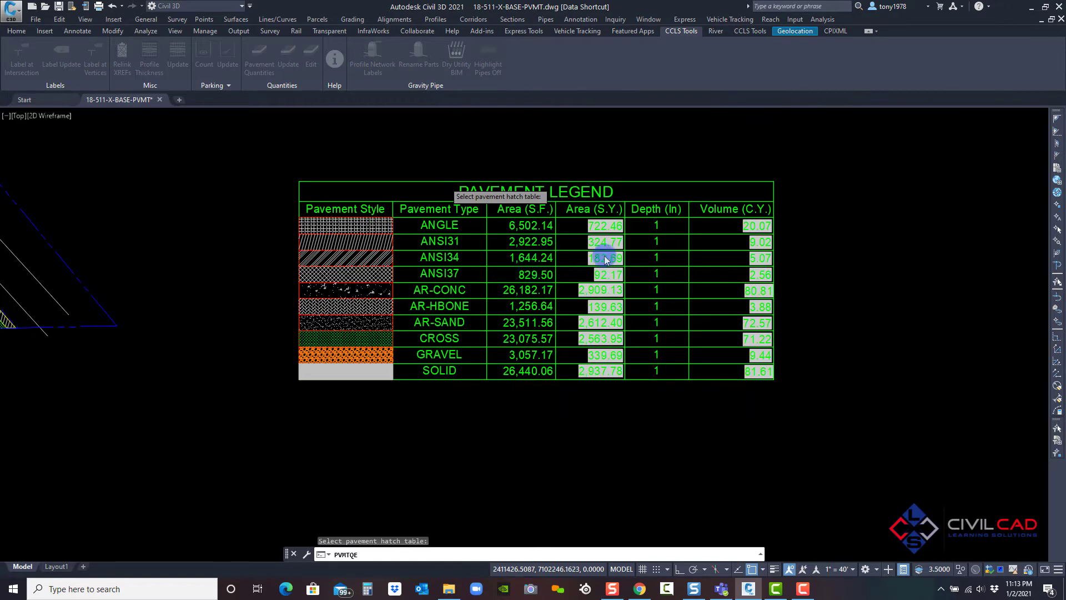
click(662, 169)
click(655, 163)
key(Escape)
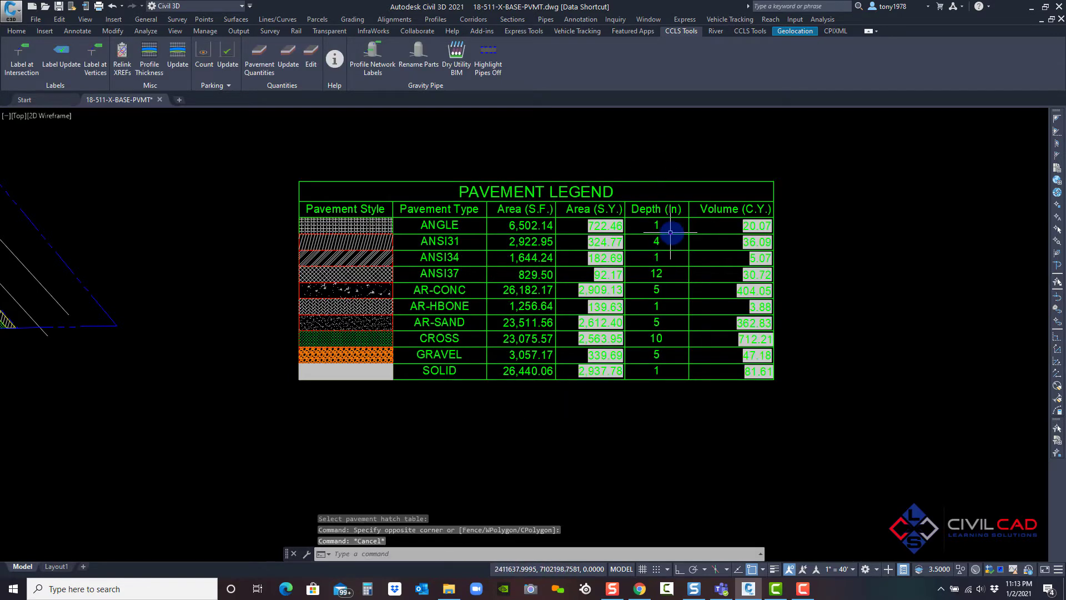
middle_drag(583, 185, 570, 192)
click(617, 209)
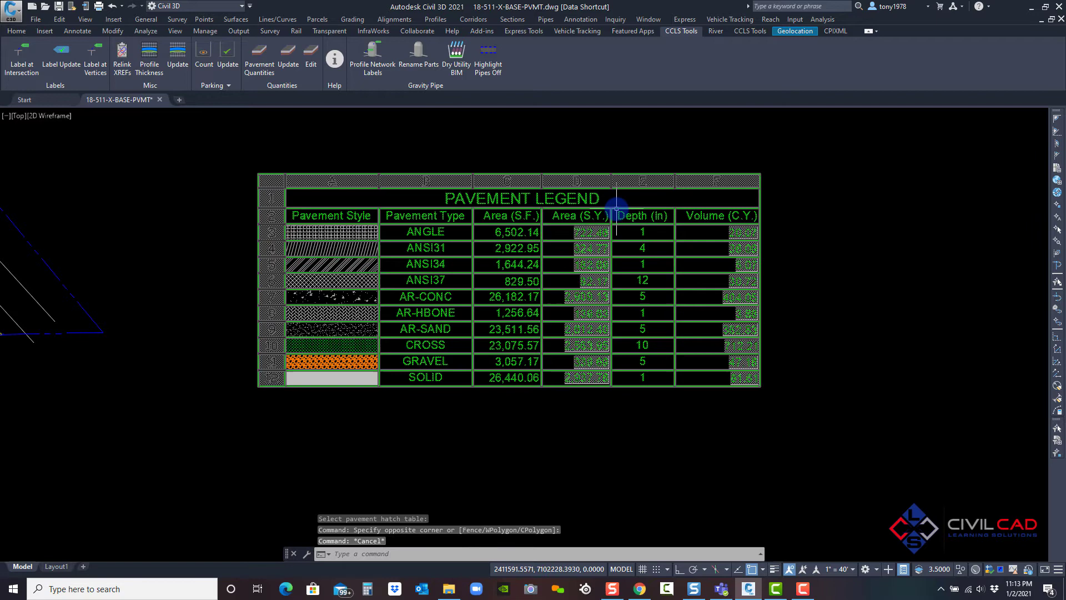
right_click(616, 210)
key(Escape)
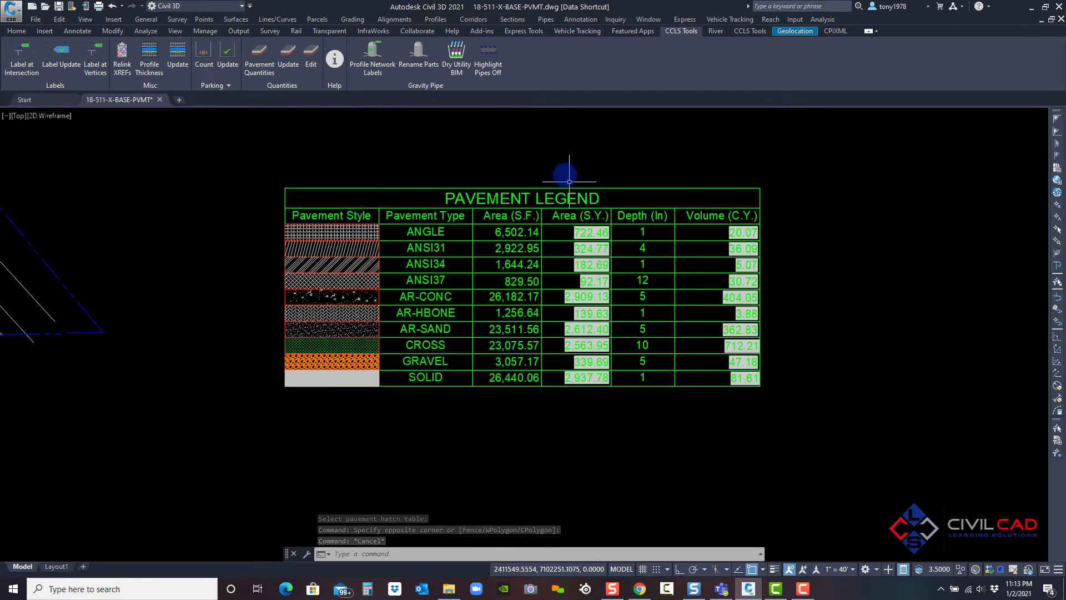
middle_drag(532, 164, 492, 163)
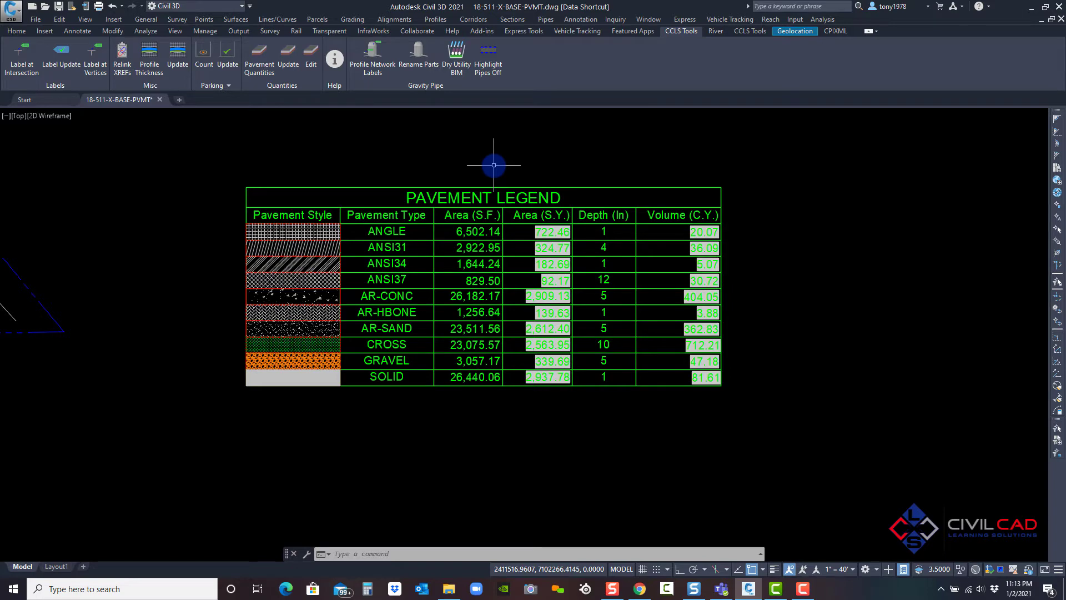
Edit the pavement legend table to include unit costs, keeping both the SY and CY quantities included.
click(315, 61)
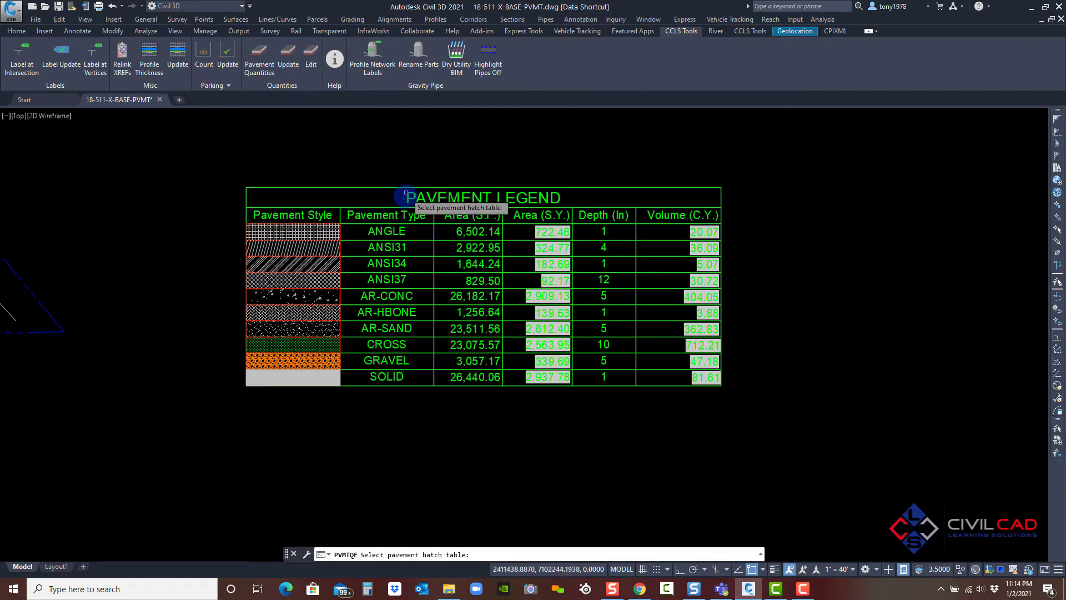
click(395, 189)
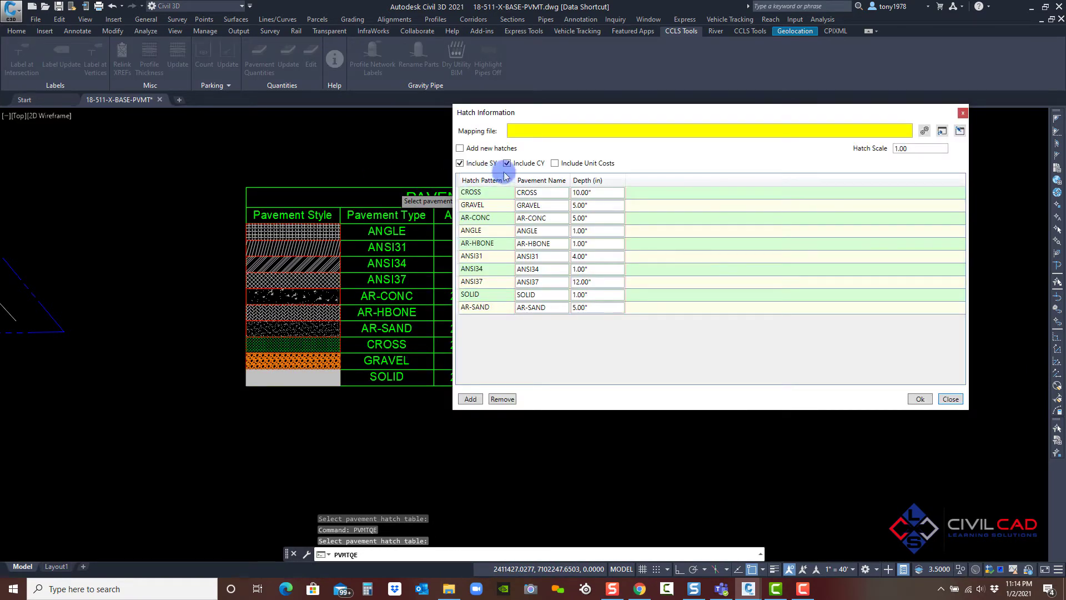
click(555, 163)
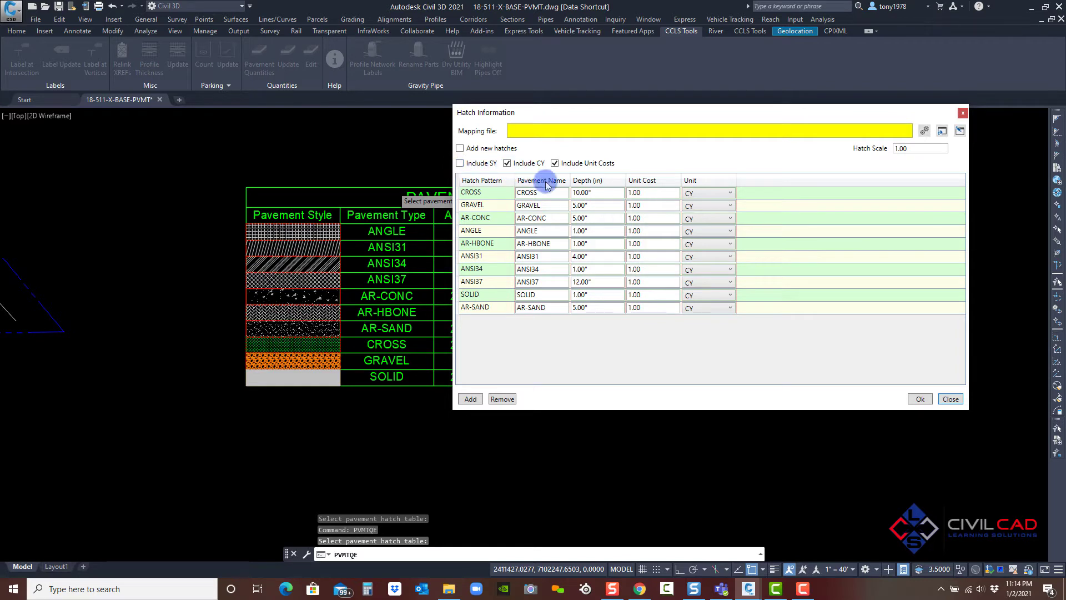
drag(715, 120, 615, 117)
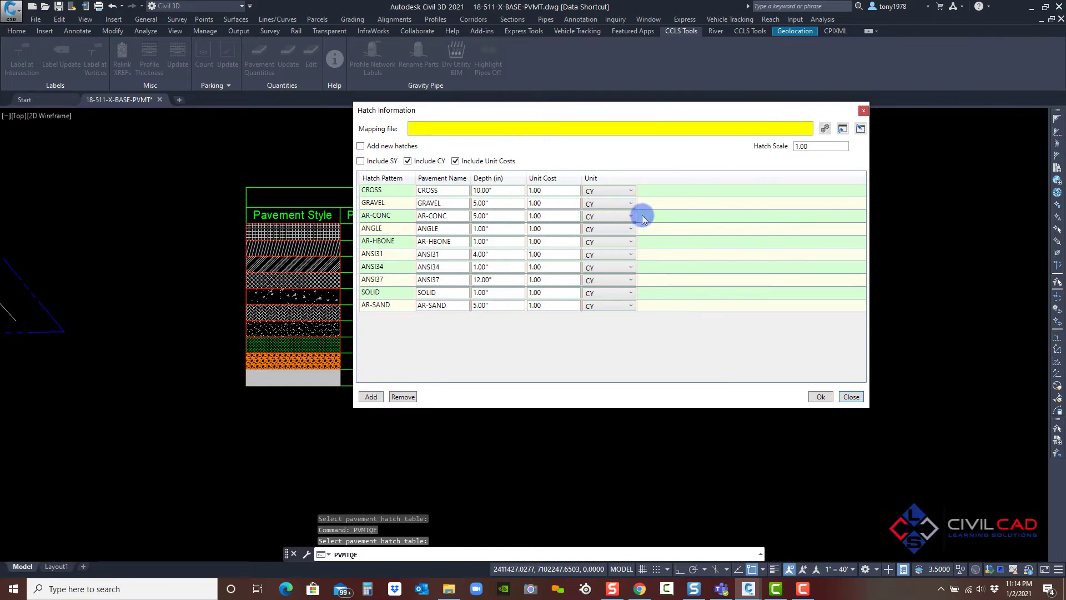
click(615, 191)
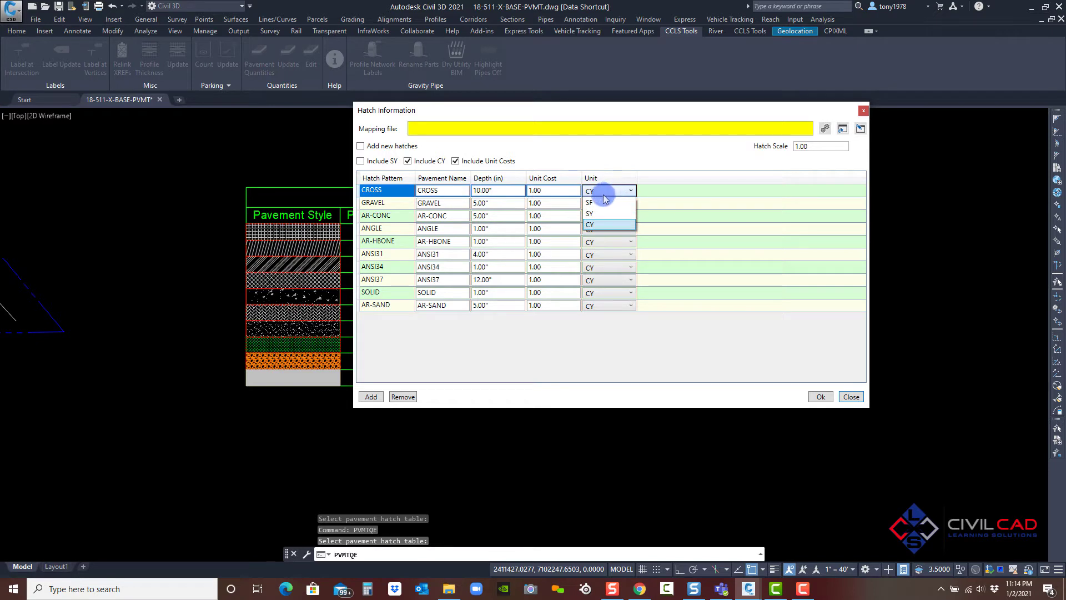
click(553, 152)
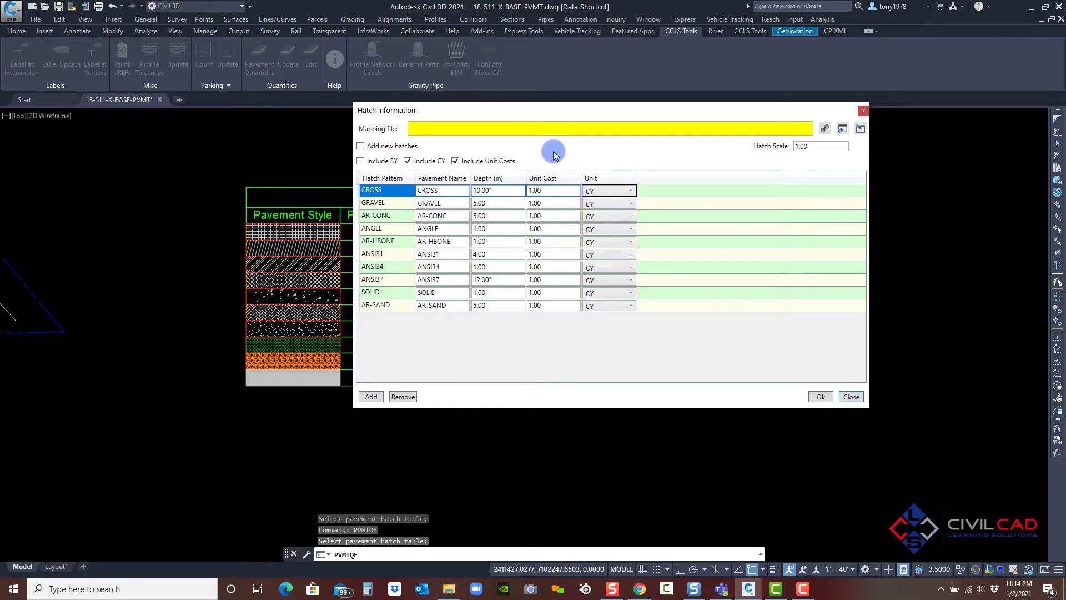
click(361, 162)
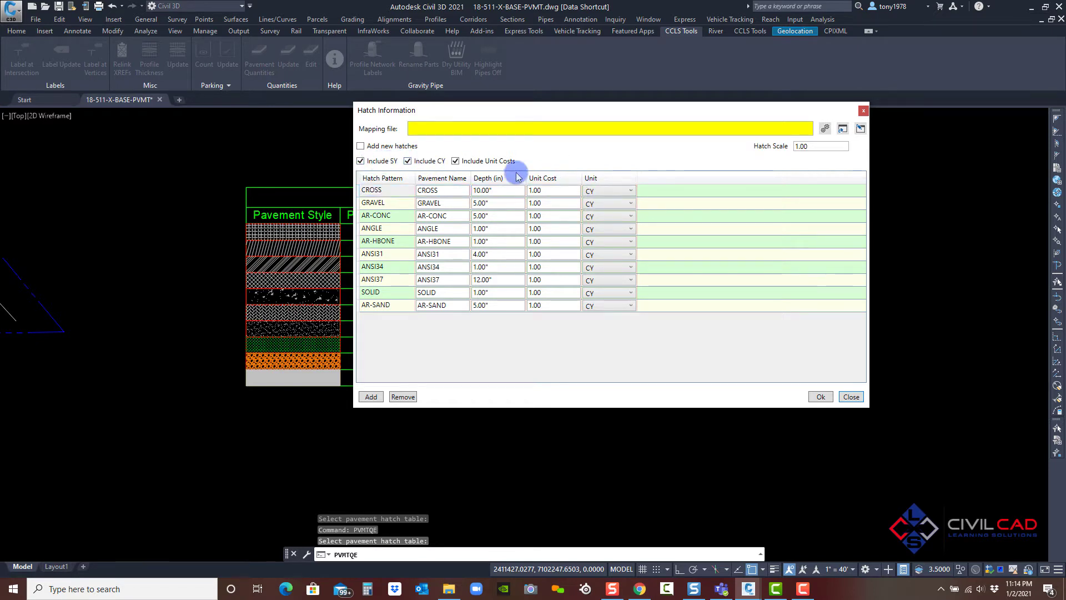
Set the unit for the GRAVEL hatch's cost to SY.
click(616, 192)
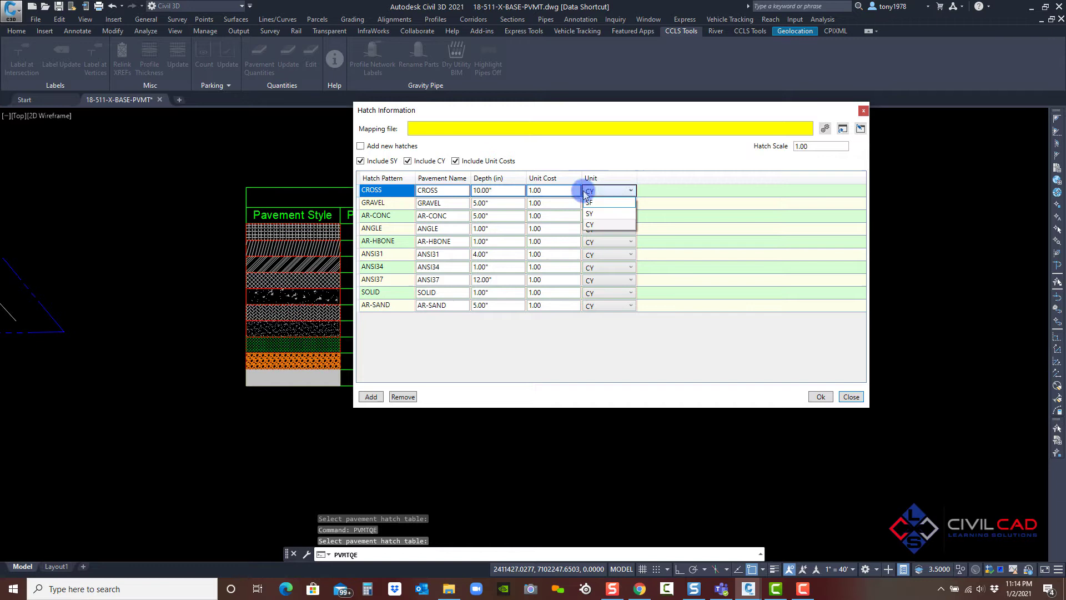
click(381, 201)
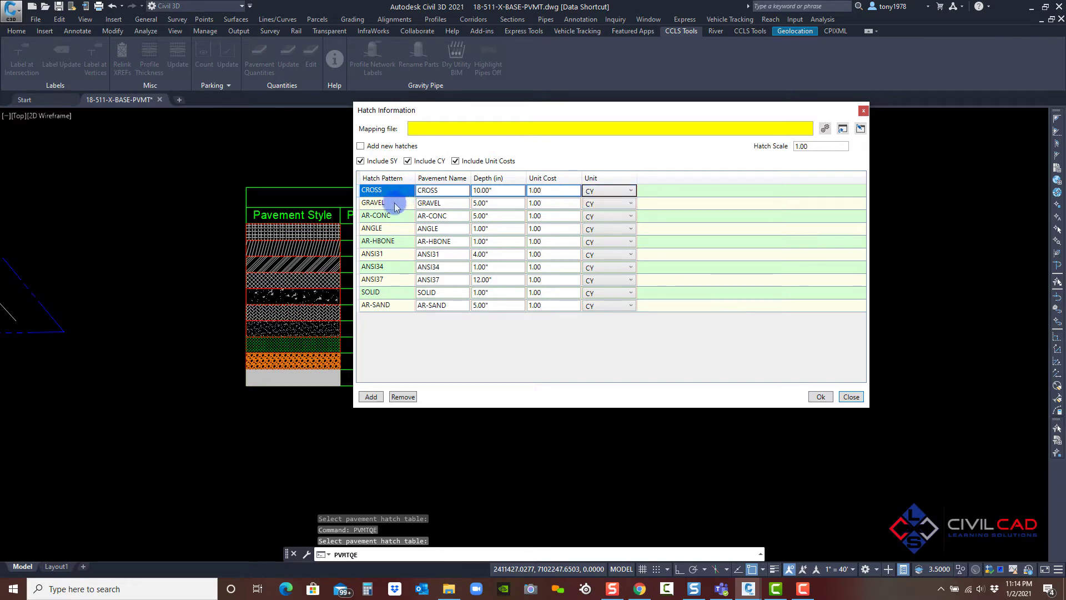
click(383, 204)
click(611, 204)
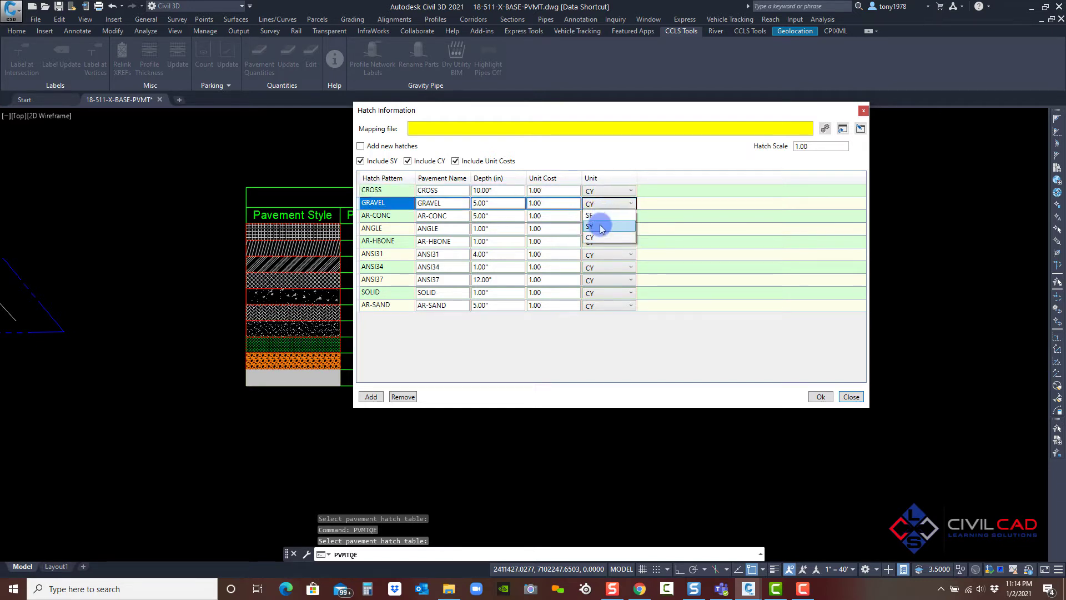
click(602, 228)
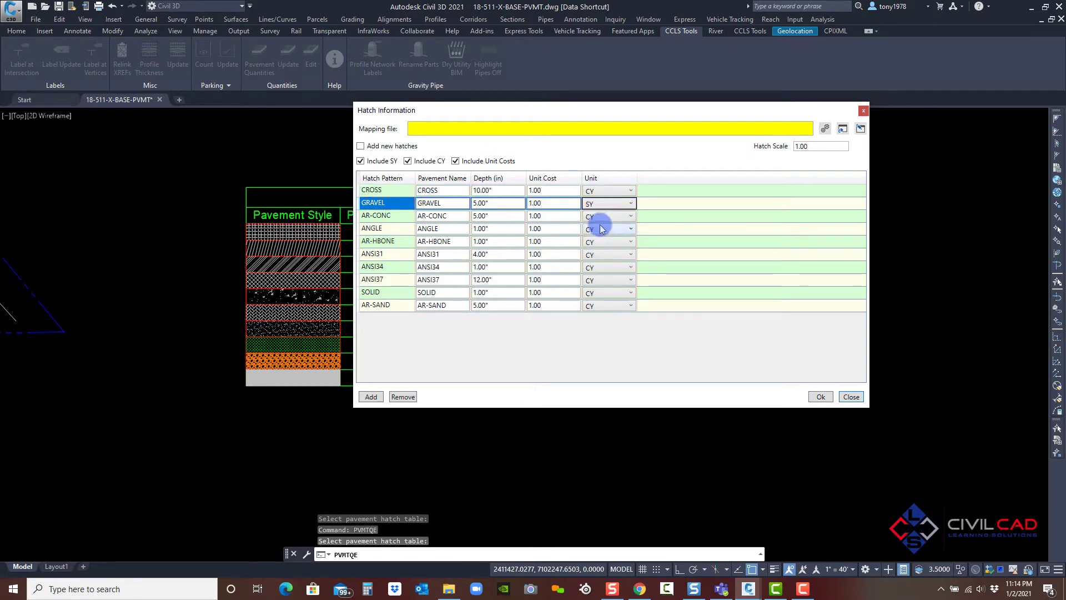
Keep the AR-CONC, SOLID and CROSS cost units at CY and accept the hatch information.
click(383, 216)
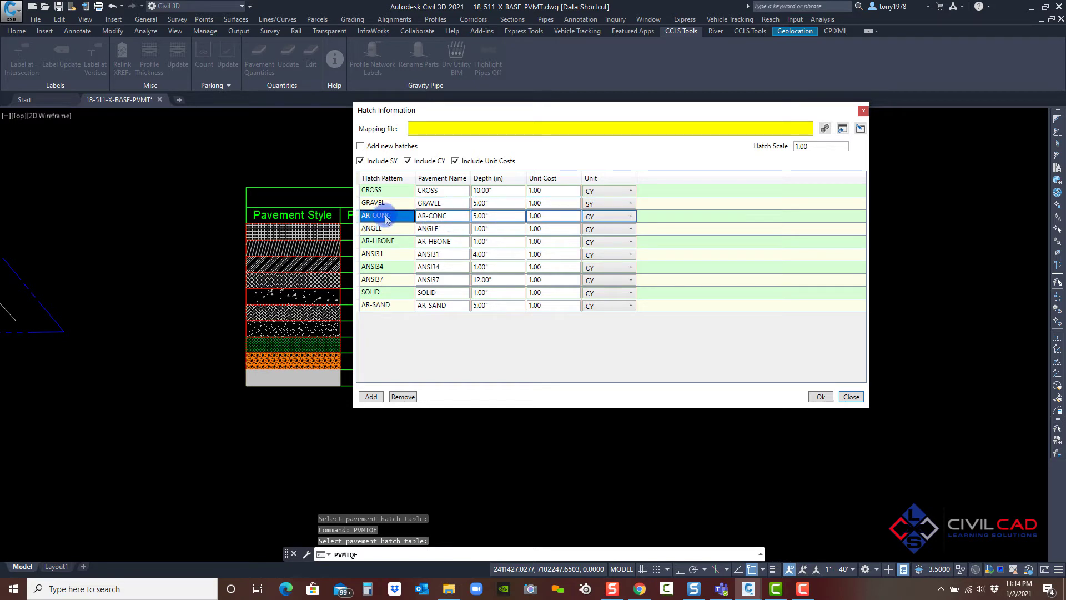
click(609, 218)
click(610, 218)
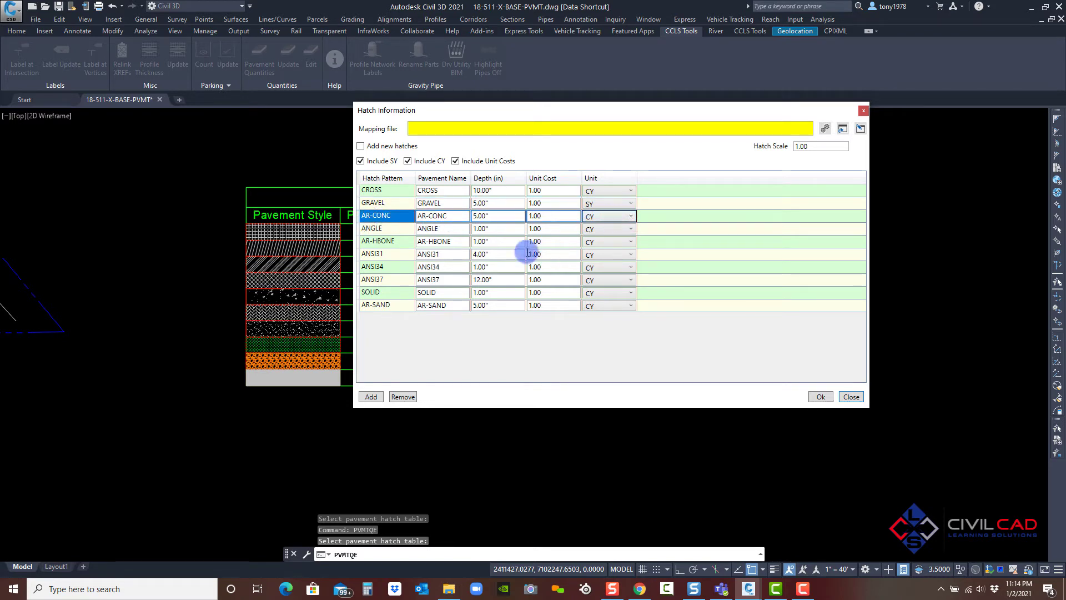
click(362, 290)
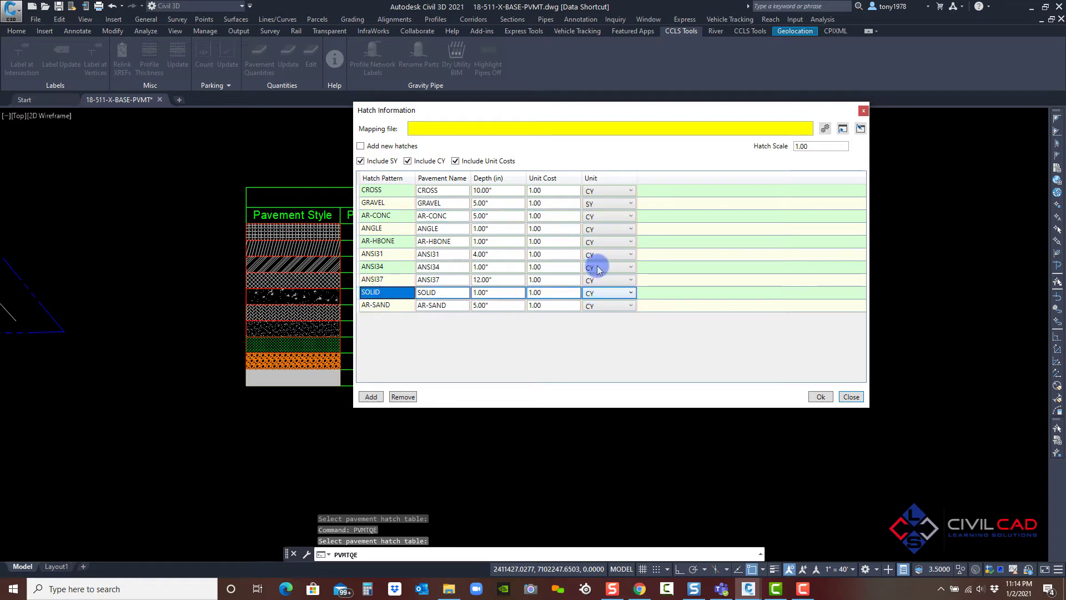
click(616, 196)
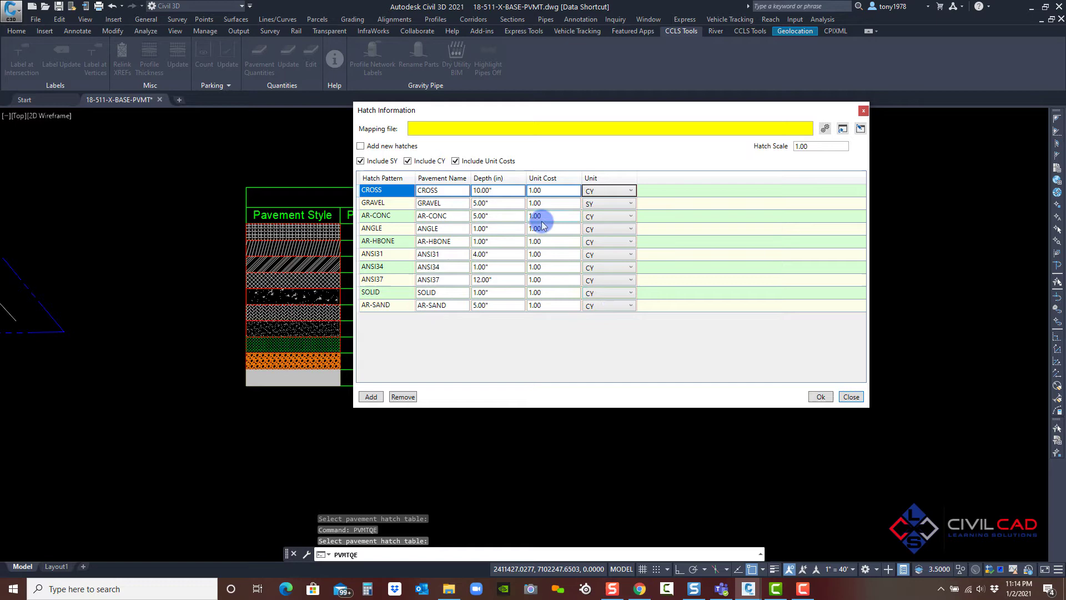
click(821, 397)
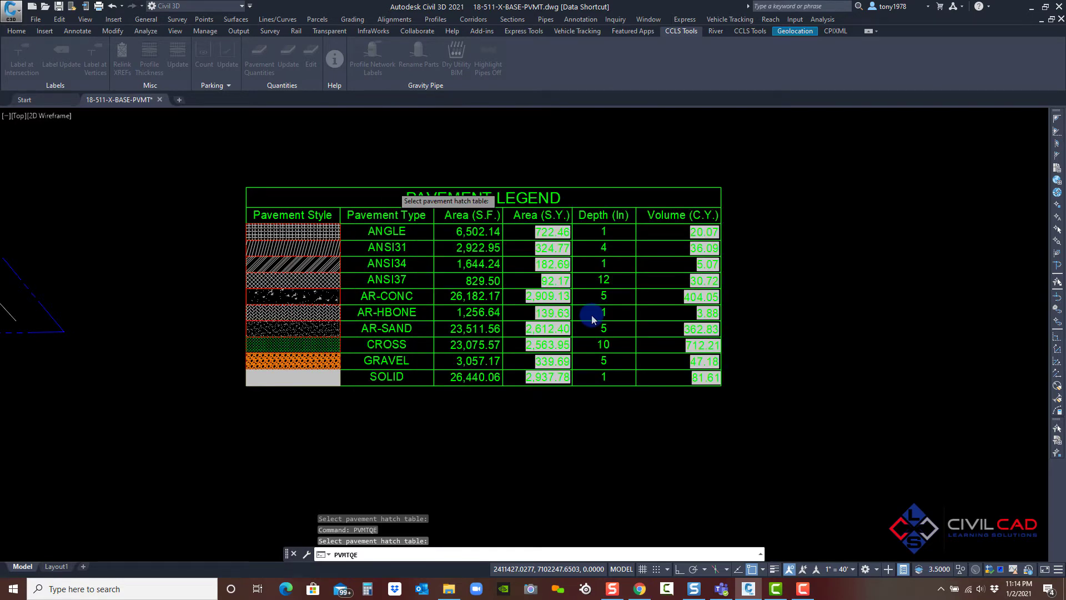
click(561, 233)
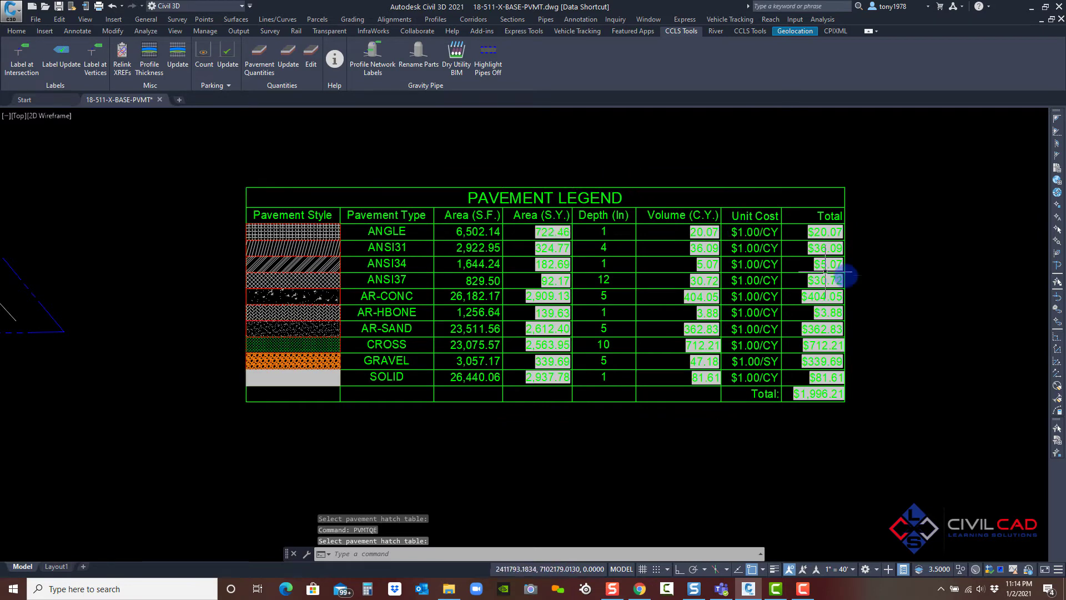
key(Escape)
scroll(549, 245, down, 4)
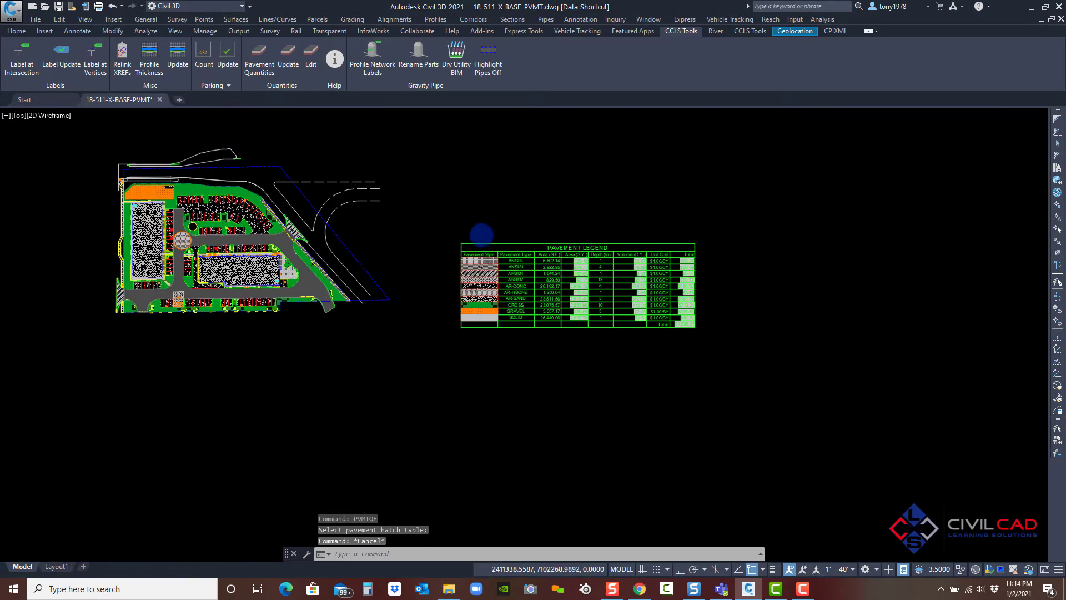
key(Escape)
mouse_move(407, 218)
middle_down()
mouse_move(427, 273)
mouse_move(415, 239)
middle_up()
key(Escape)
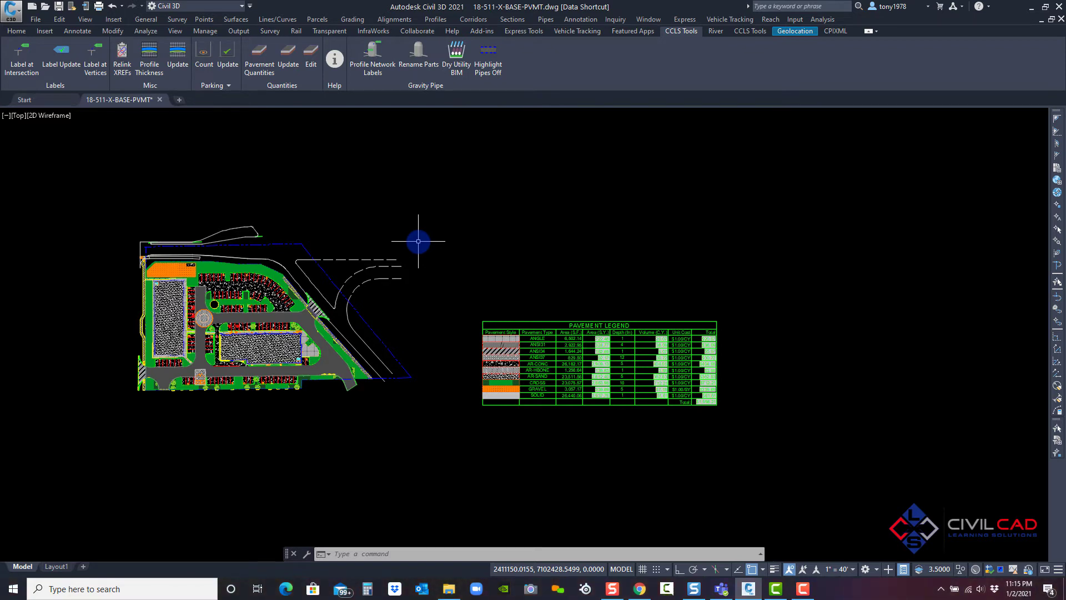
key(Escape)
key(Escape)
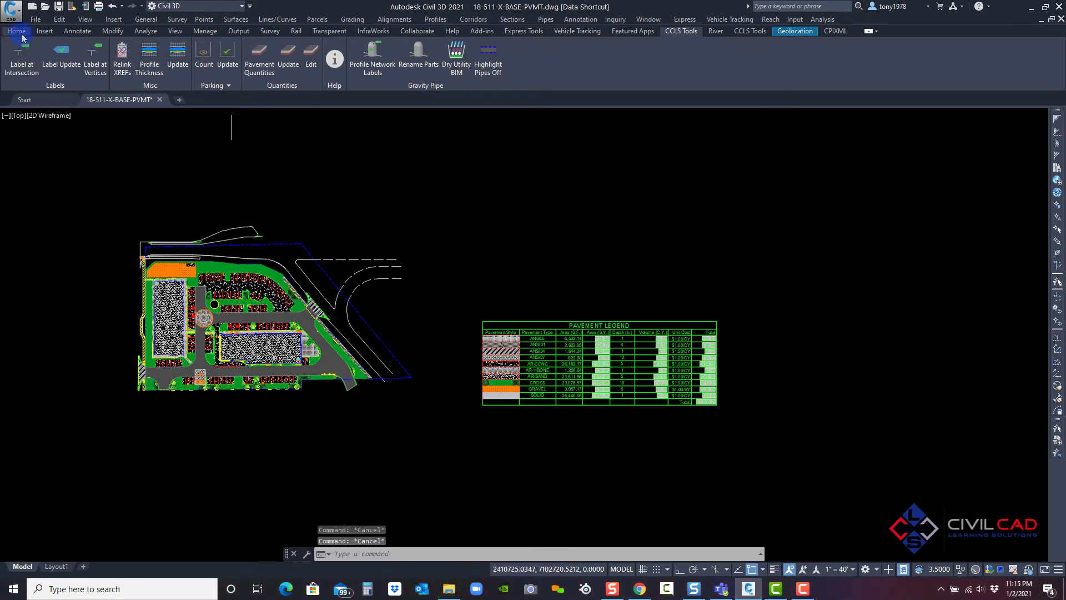
click(17, 31)
key(Escape)
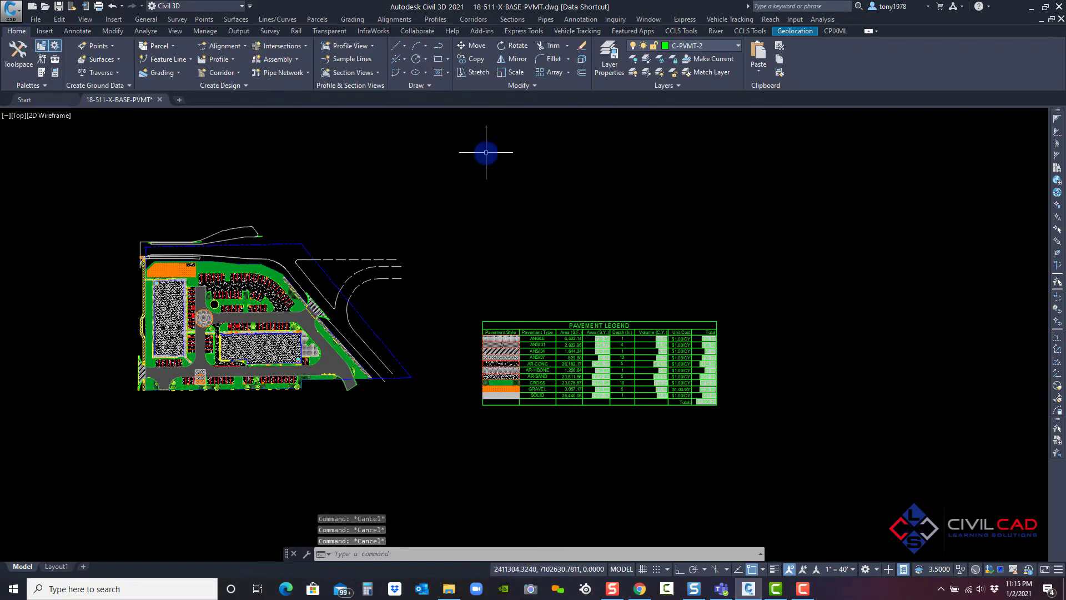
Edit the pavement legend table to turn on adding new hatches, and accept the hatch information.
click(680, 31)
click(311, 56)
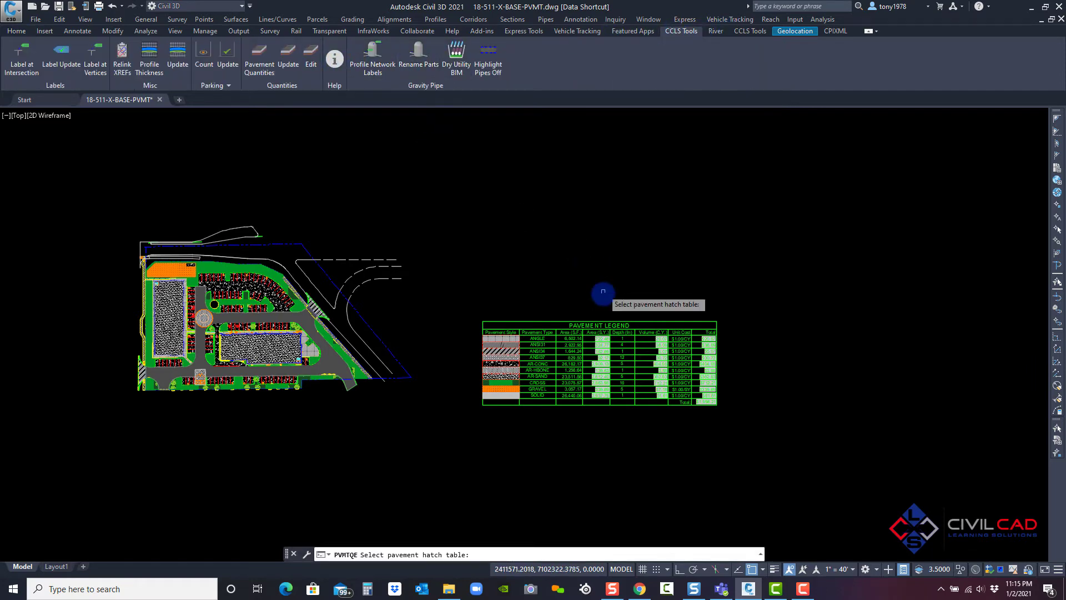
click(591, 323)
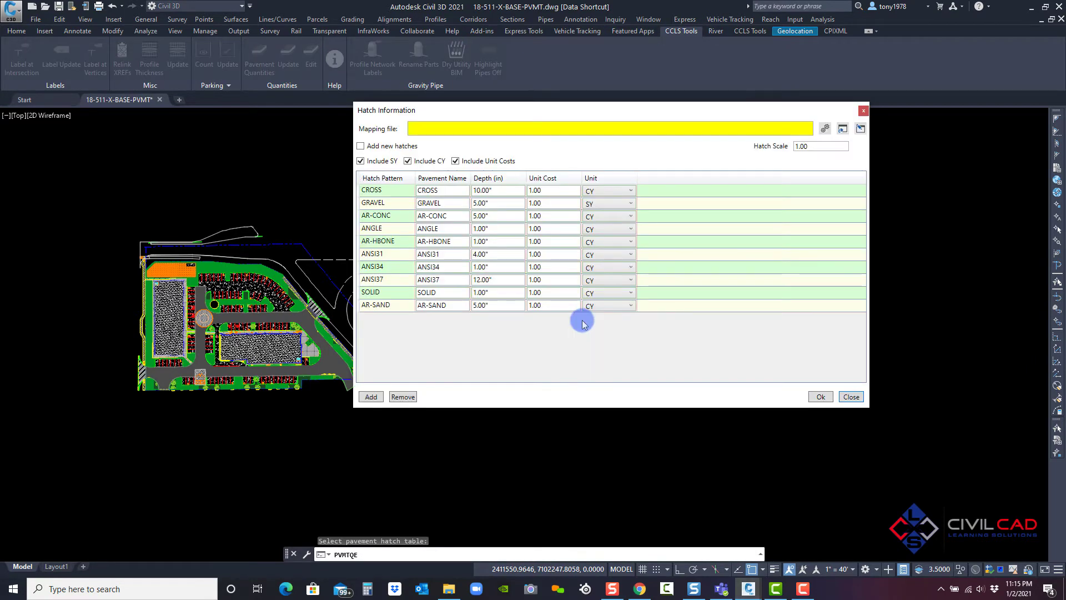
click(380, 147)
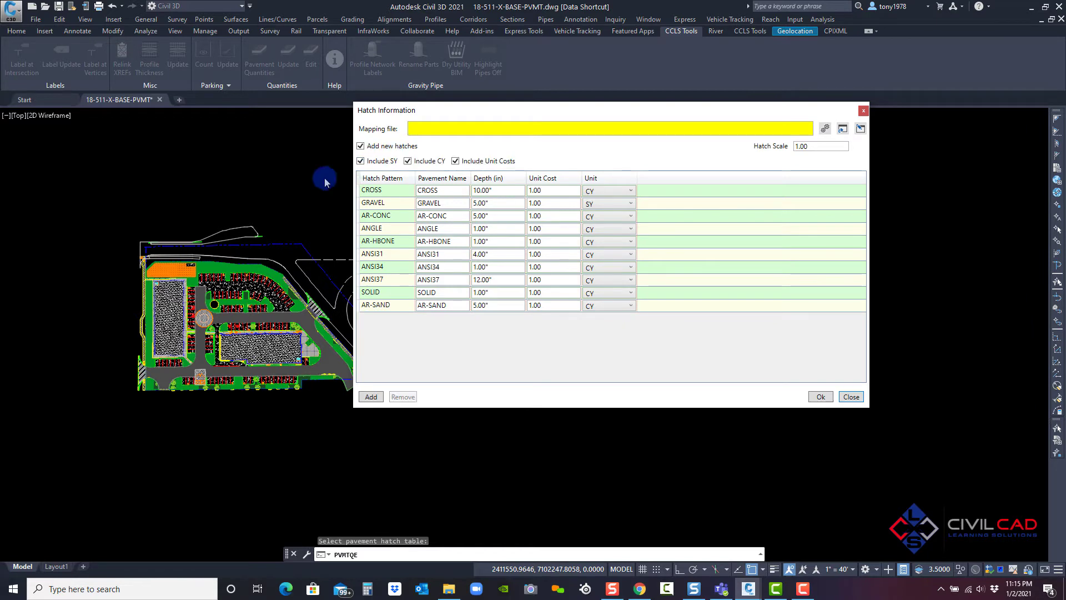
click(819, 397)
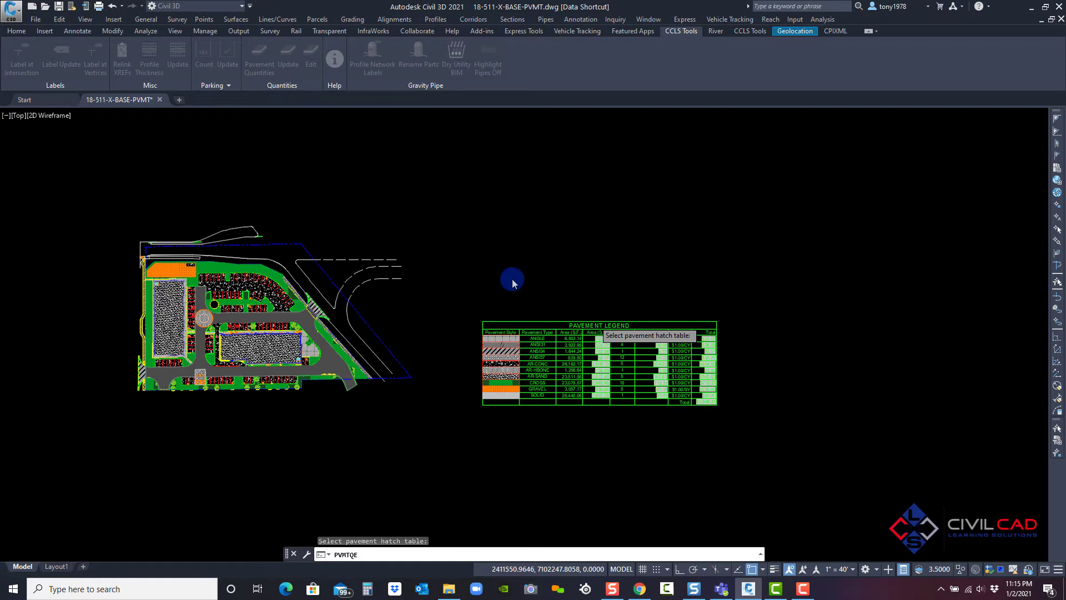
click(515, 279)
click(509, 273)
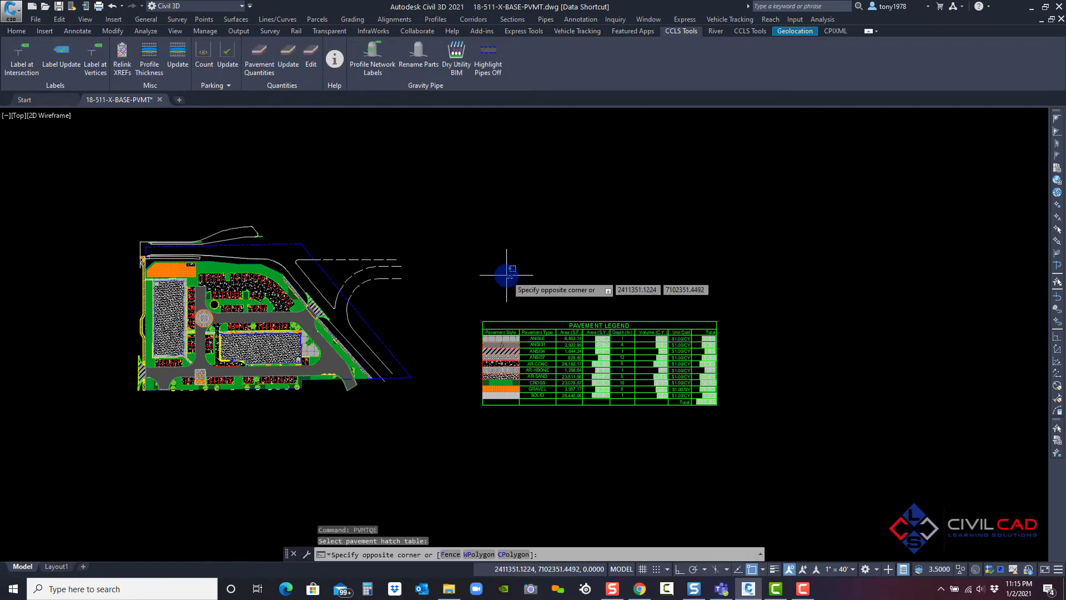
key(Escape)
Draw a wide rectangle in the empty area just above the site plan's northwest corner.
click(16, 32)
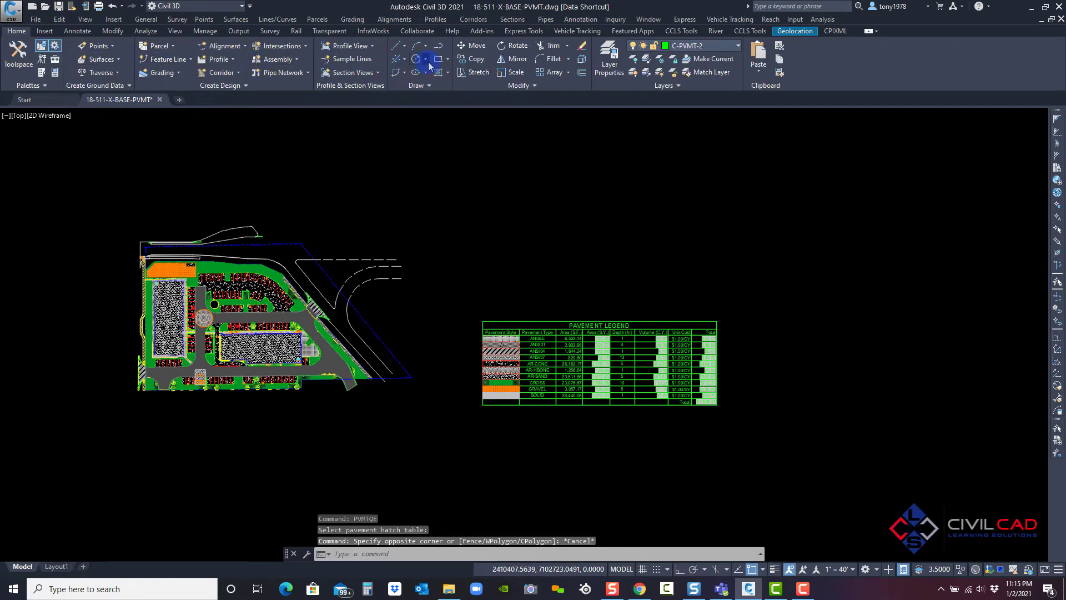
text(rec)
key(Return)
click(142, 183)
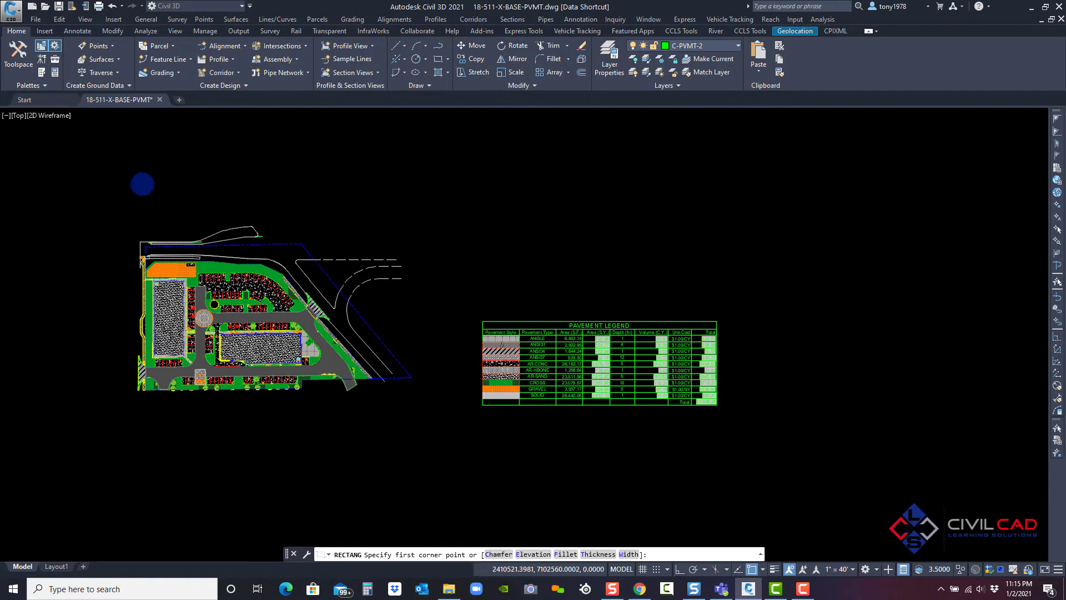
click(216, 219)
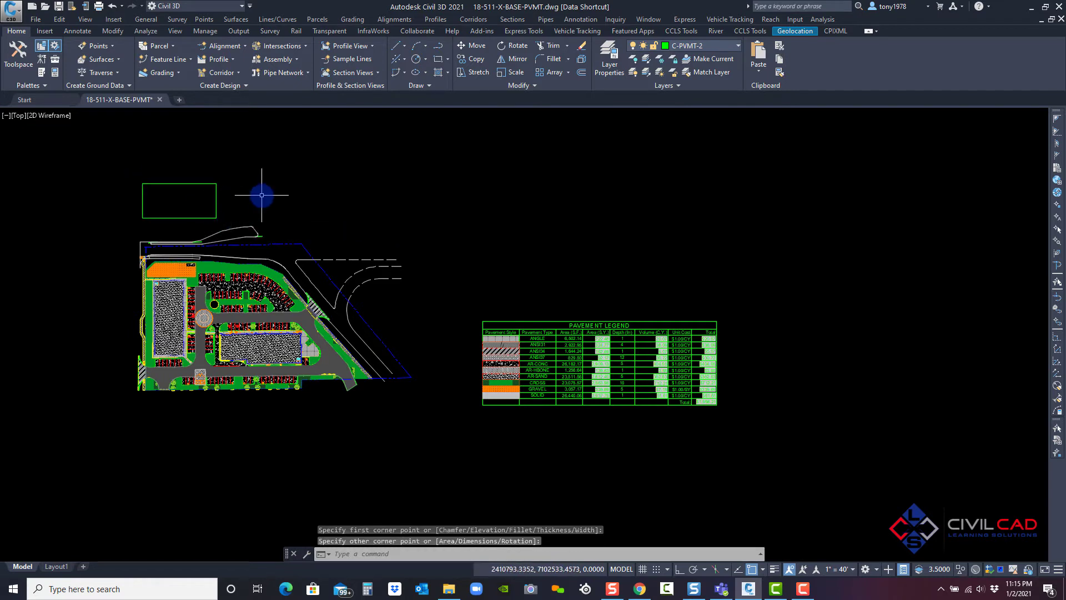
middle_drag(311, 193, 333, 198)
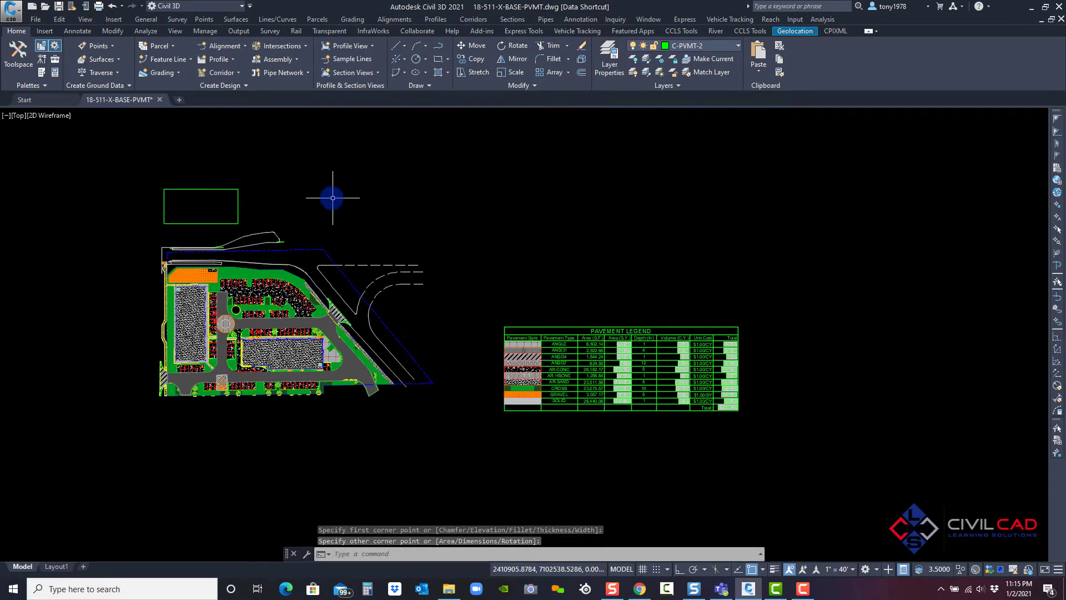
Fill the new rectangle above the site plan with a SOLID hatch.
key(Escape)
text(h)
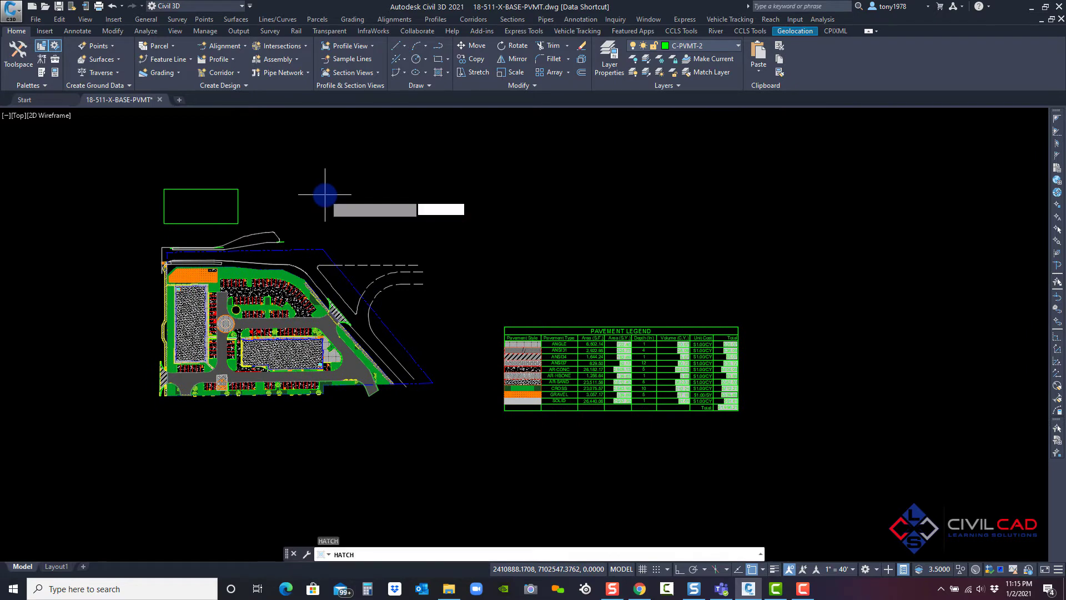
key(Return)
click(198, 194)
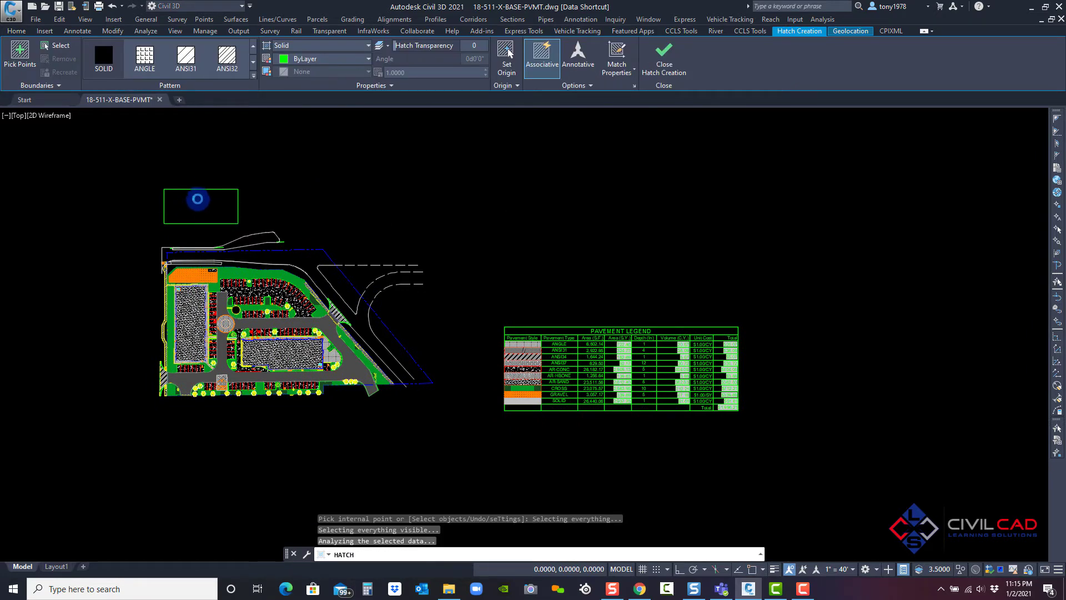
right_click(225, 198)
click(233, 204)
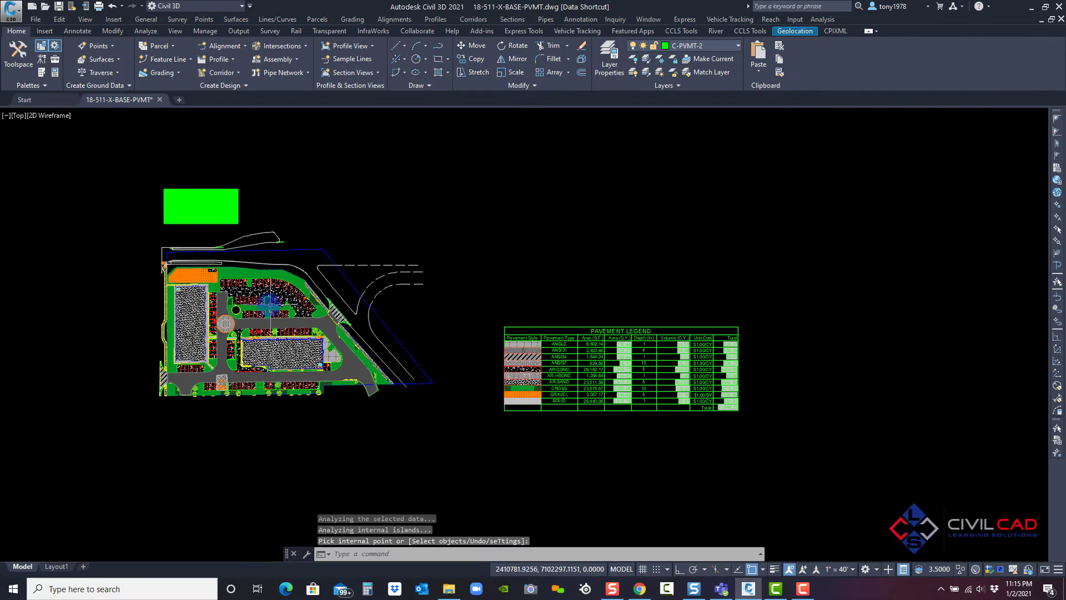
scroll(271, 300, up, 4)
middle_drag(625, 332, 271, 229)
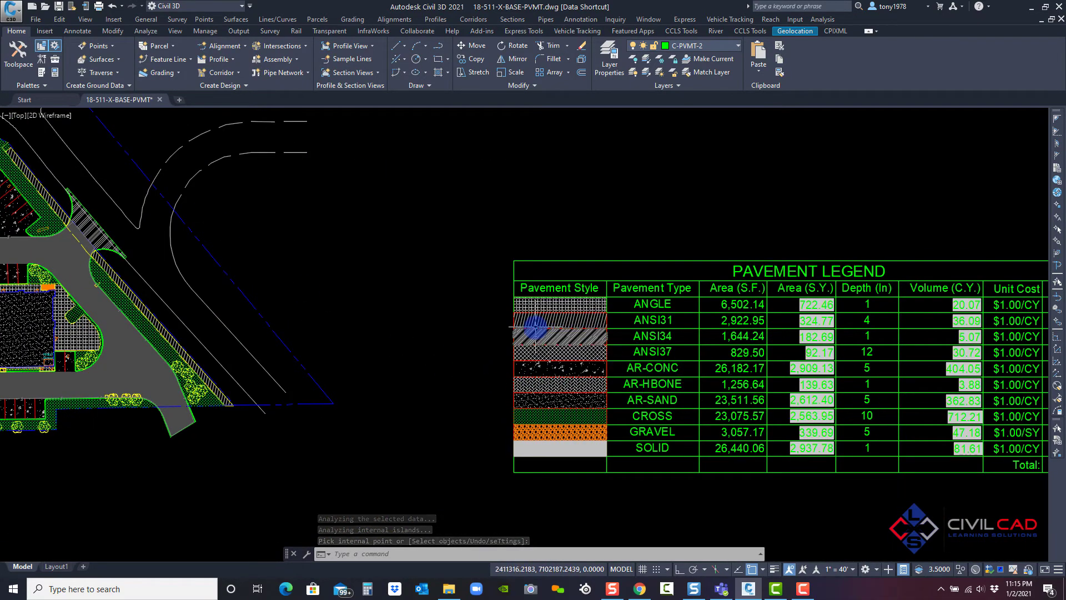
key(Return)
scroll(419, 268, down, 6)
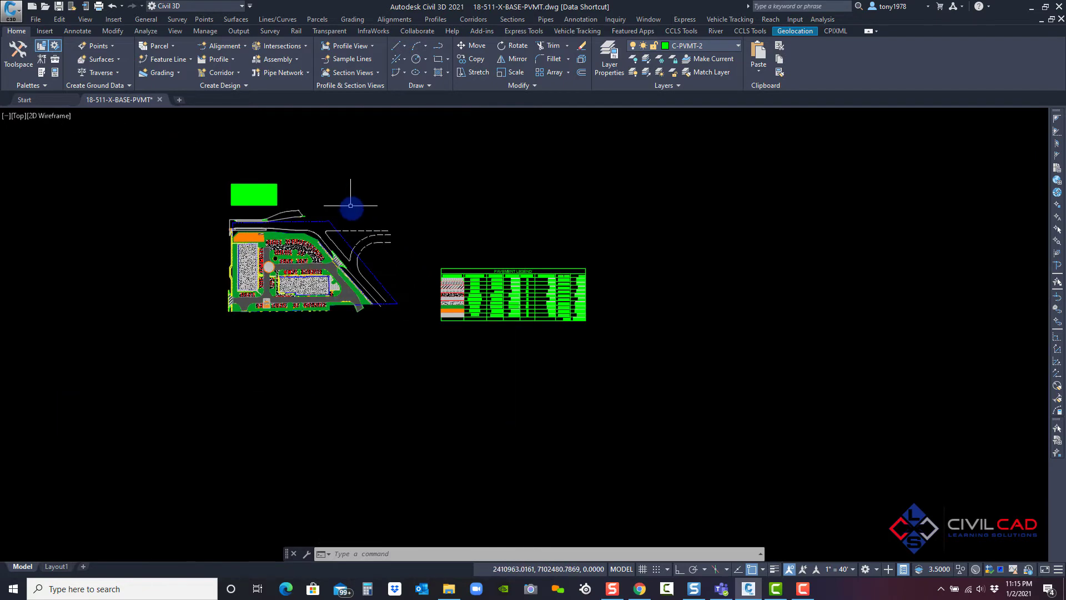
Match the properties of the site plan's AR-CONC parking hatch onto the SOLID hatch in the new rectangle.
scroll(351, 206, up, 2)
click(780, 72)
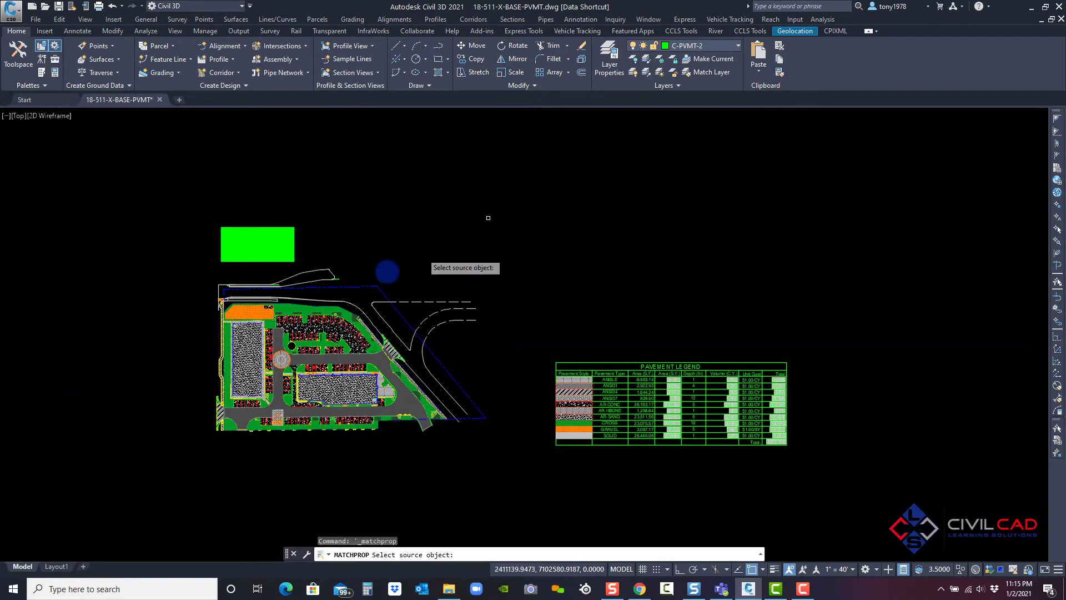
scroll(387, 272, up, 2)
click(269, 364)
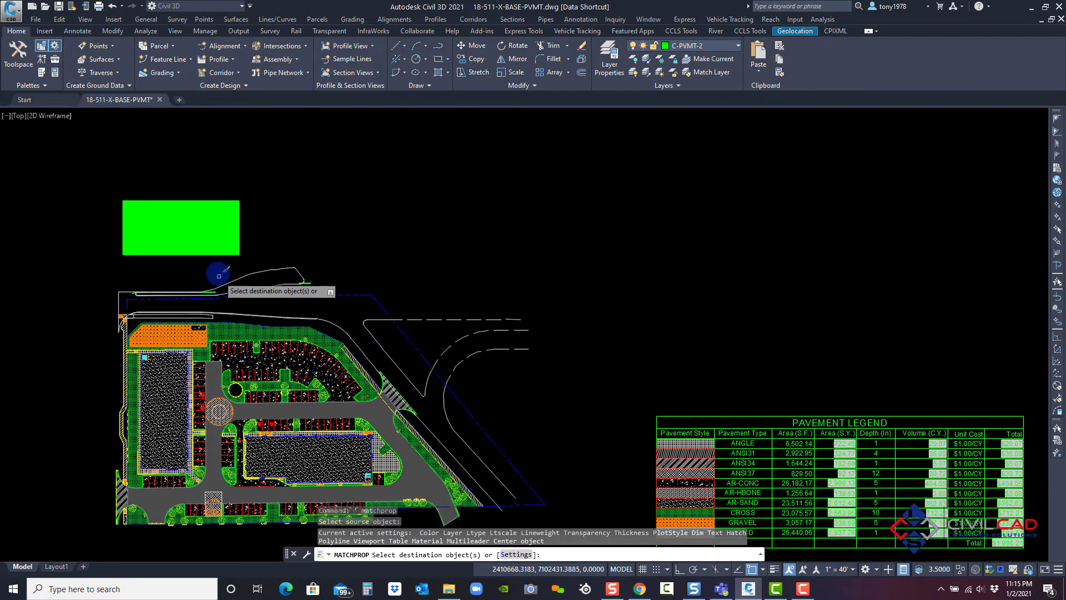
click(194, 233)
right_click(281, 220)
click(298, 227)
Update the pavement legend table to include the rectangle's AR-CONC hatch and check its quantities and total.
middle_drag(585, 287, 241, 174)
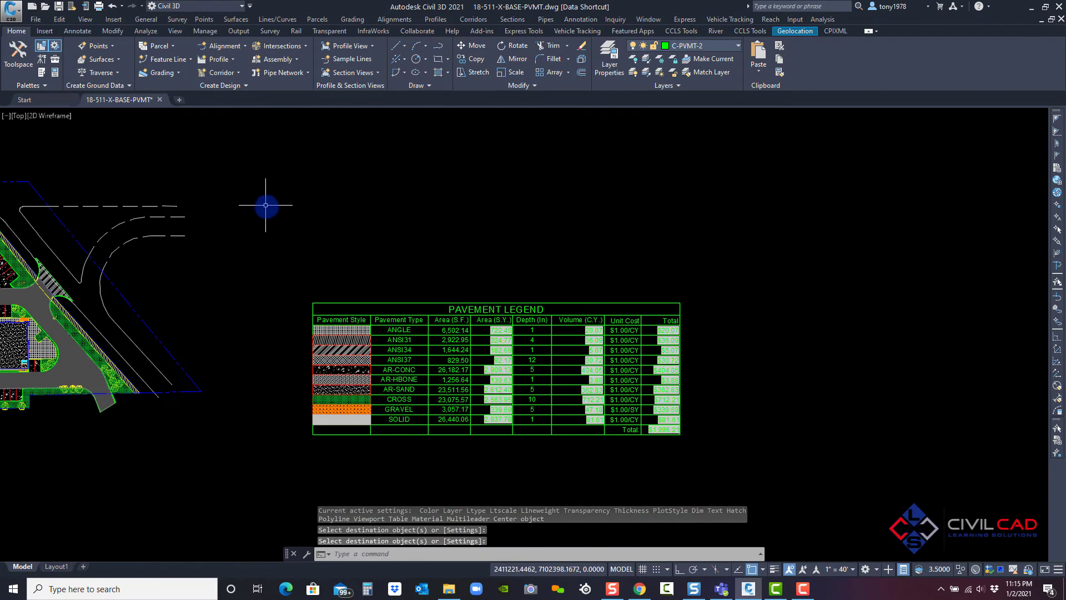
key(Escape)
middle_drag(438, 303, 423, 293)
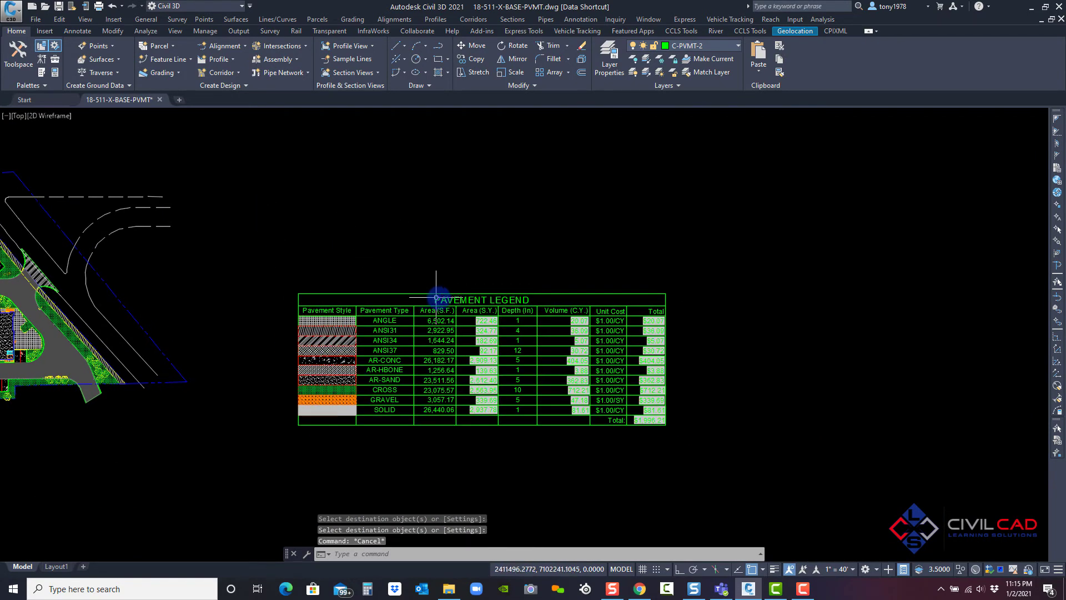
click(678, 32)
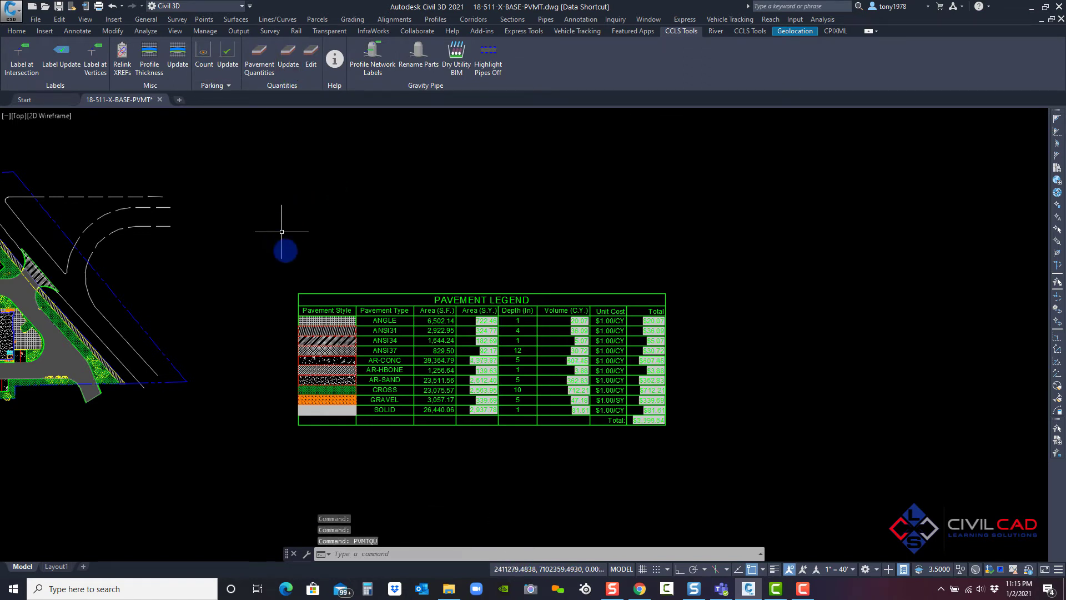
scroll(389, 361, up, 4)
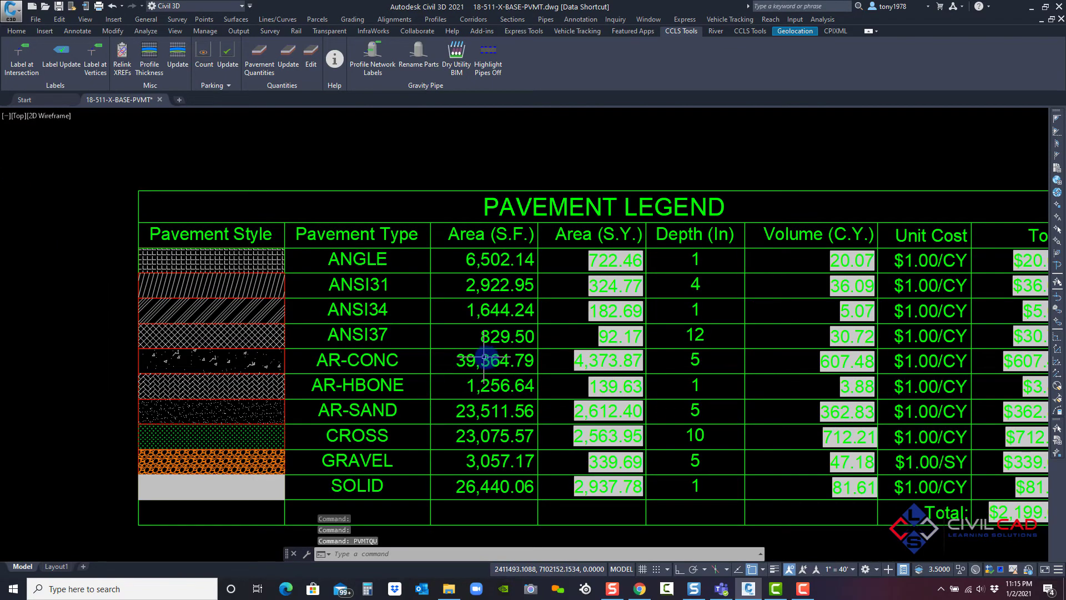
middle_drag(762, 354, 575, 343)
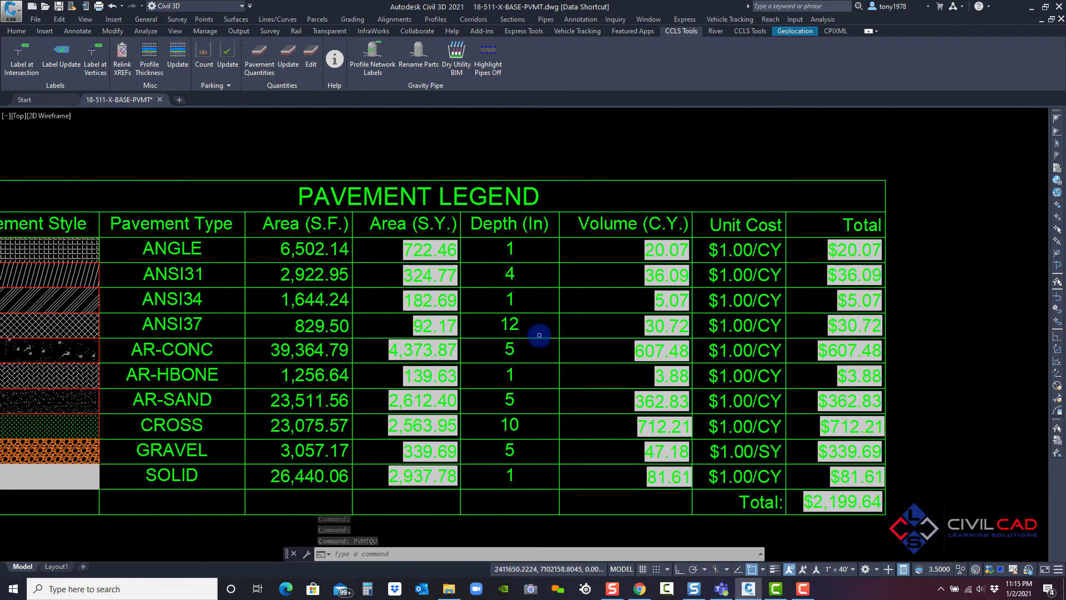
Delete the AR-CONC hatch from the rectangle above the site plan, keeping the rectangle outline.
scroll(525, 361, down, 3)
middle_drag(290, 216, 338, 219)
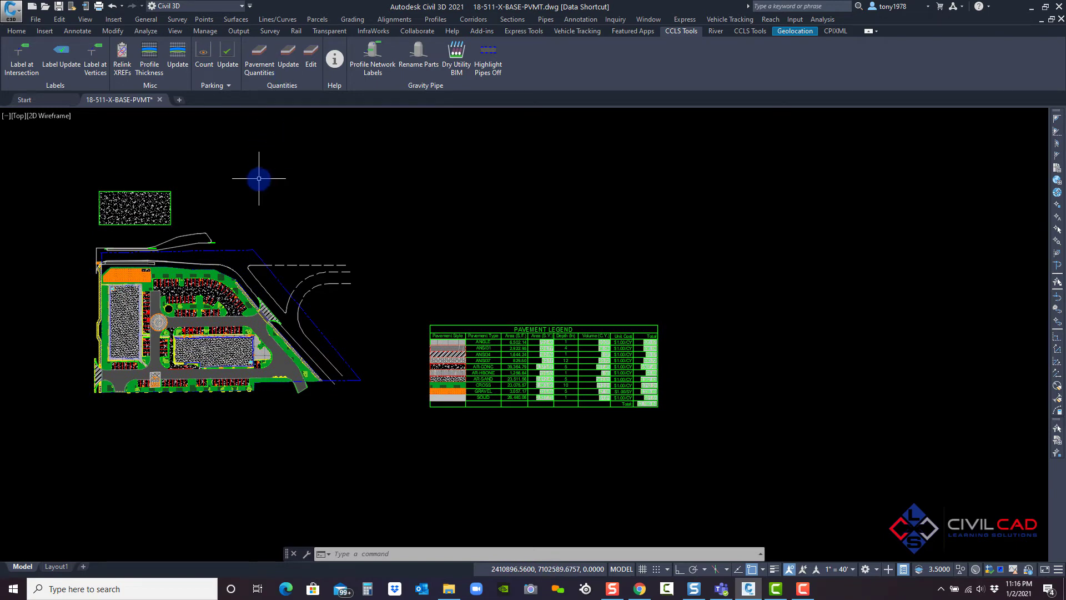
key(Escape)
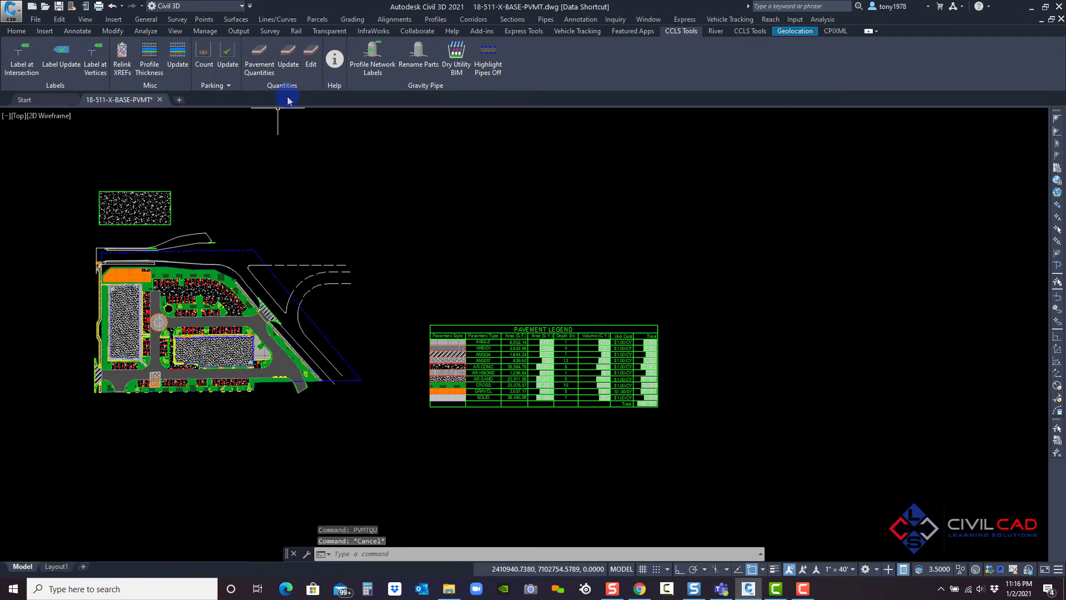
click(242, 203)
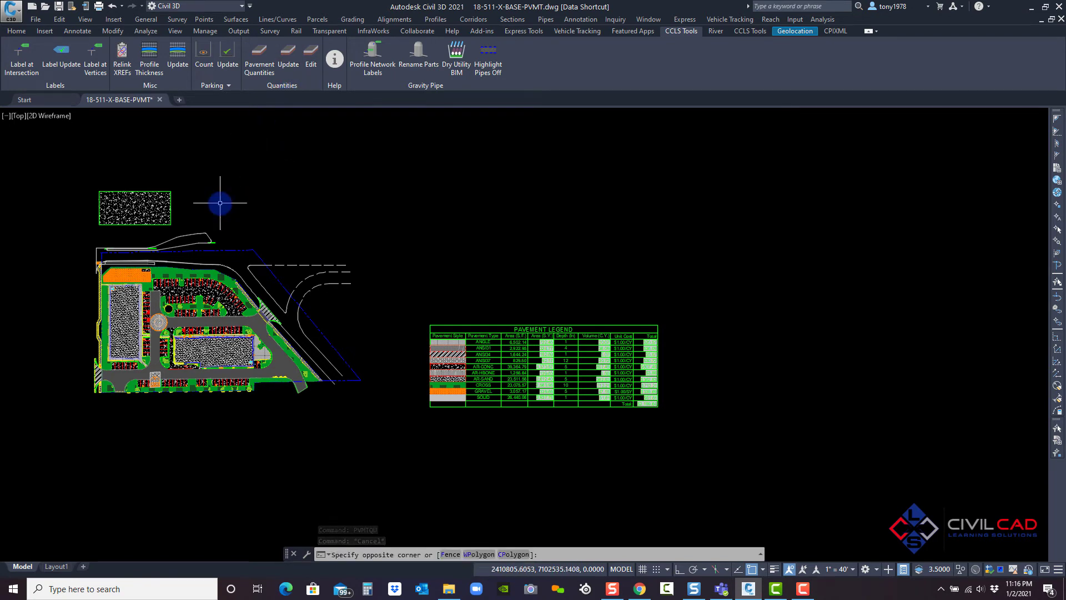
key(Escape)
click(143, 202)
key(Delete)
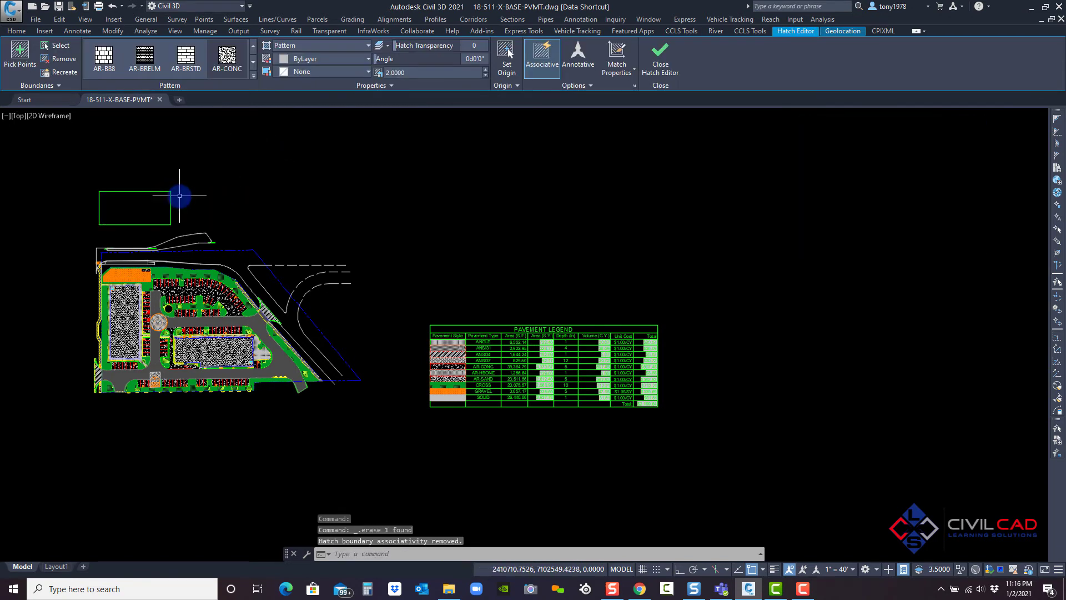
key(Escape)
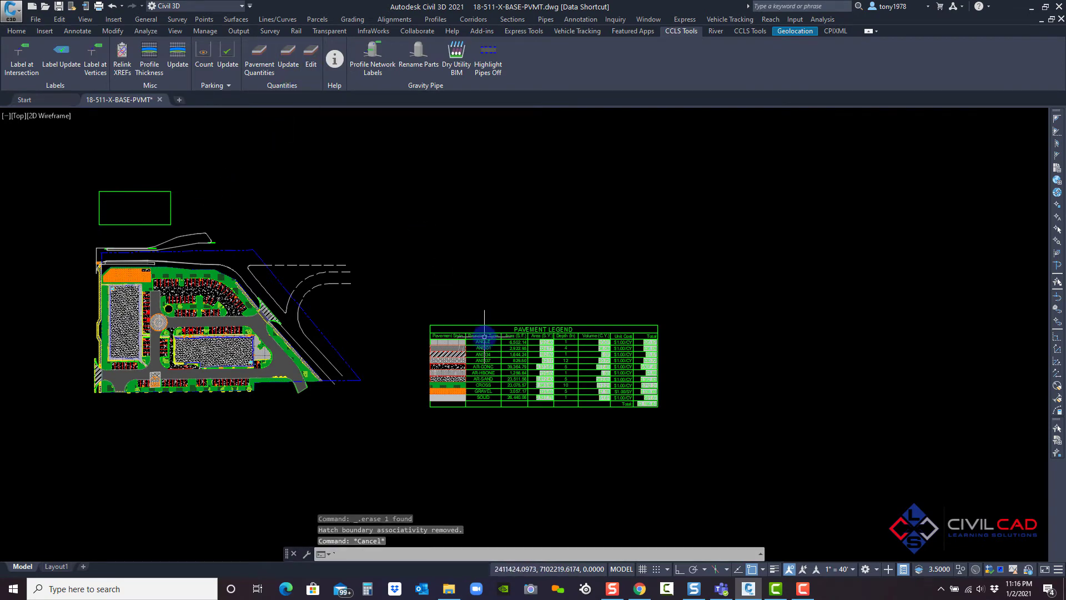
Update the pavement legend table's quantities to reflect the deleted AR-CONC hatch.
scroll(476, 333, up, 6)
scroll(261, 171, up, 2)
scroll(296, 95, down, 2)
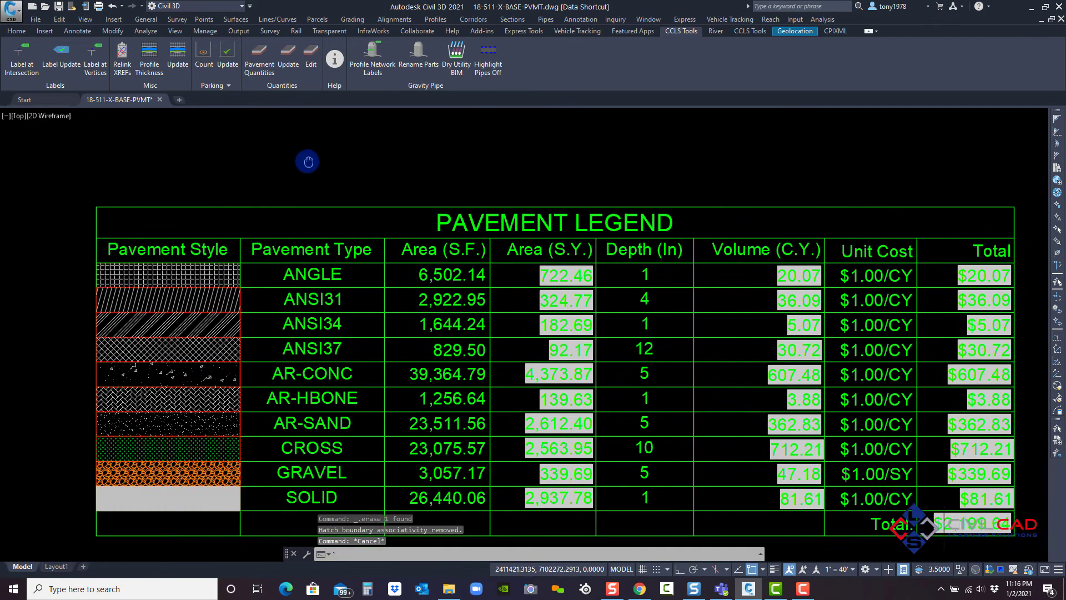
click(284, 63)
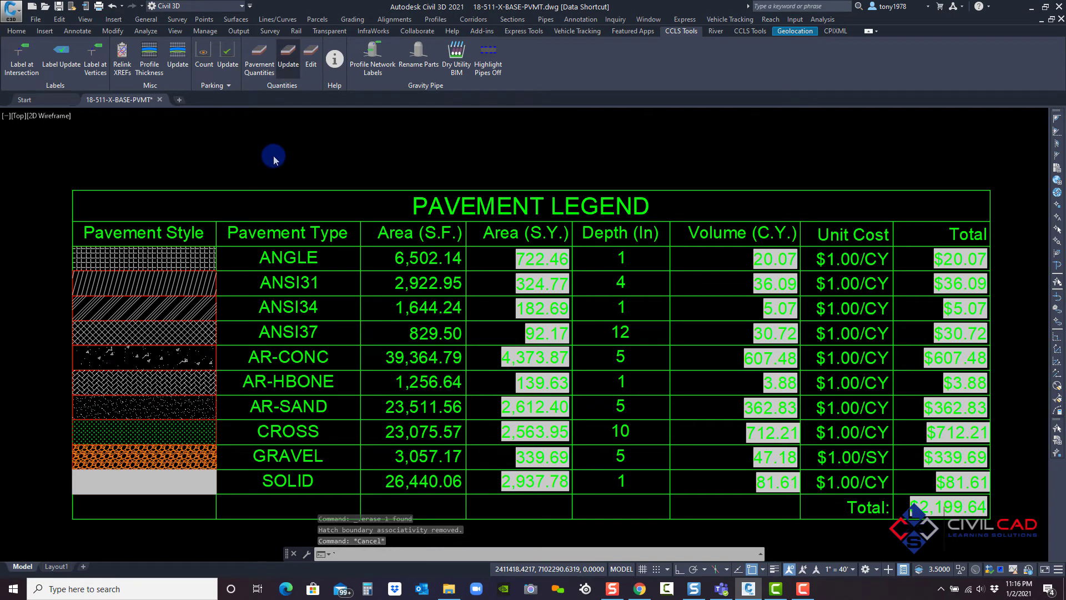
Examine the AR-CONC row's area, volume and cost in the refreshed pavement legend table.
scroll(275, 160, down, 5)
middle_drag(273, 173, 426, 295)
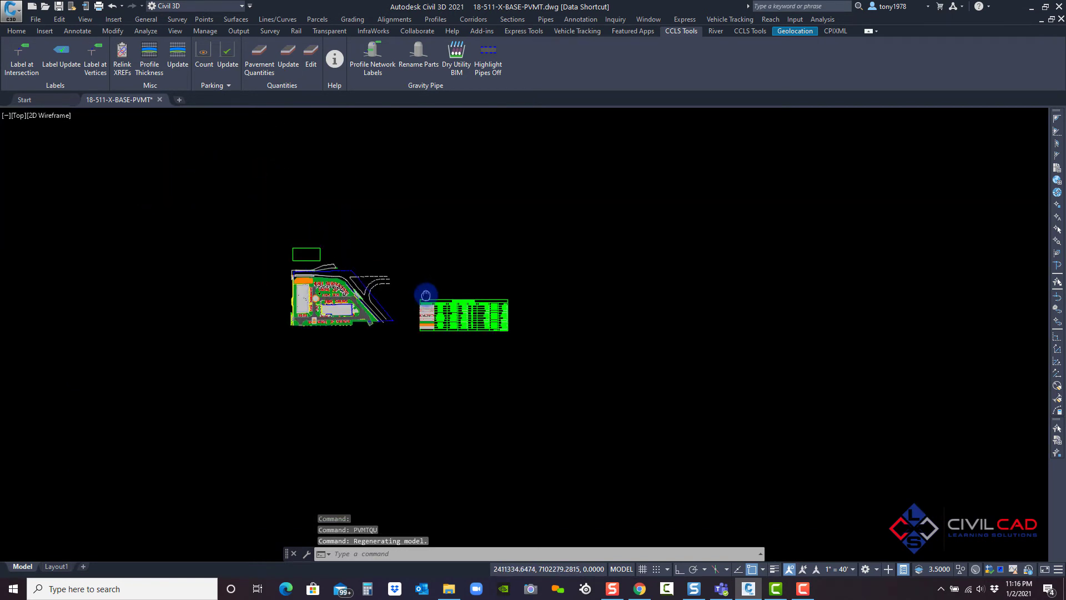
scroll(405, 283, up, 3)
key(Escape)
scroll(391, 255, up, 2)
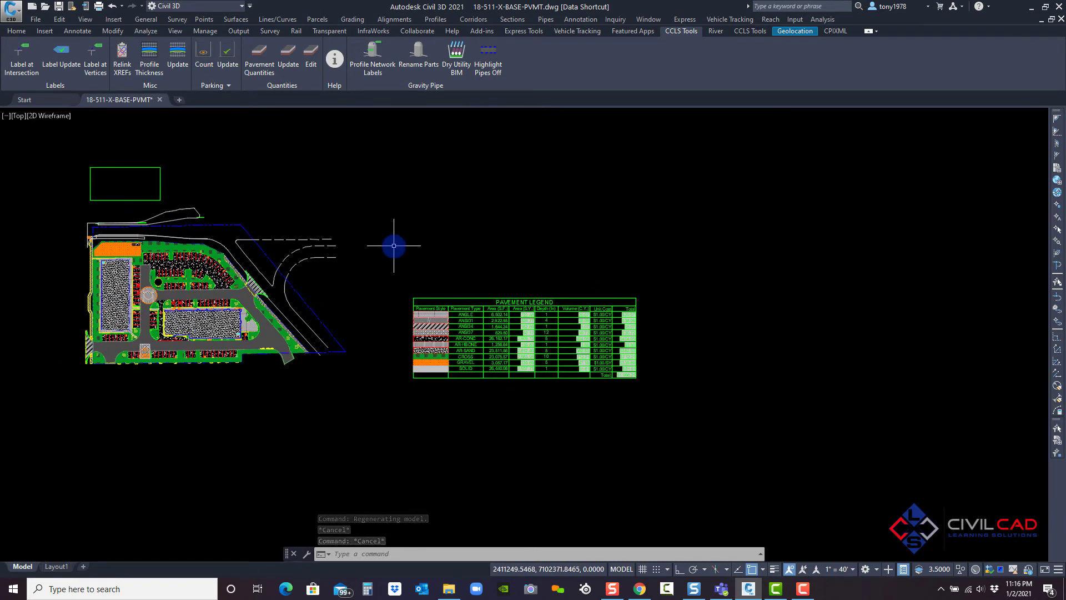
scroll(470, 354, up, 5)
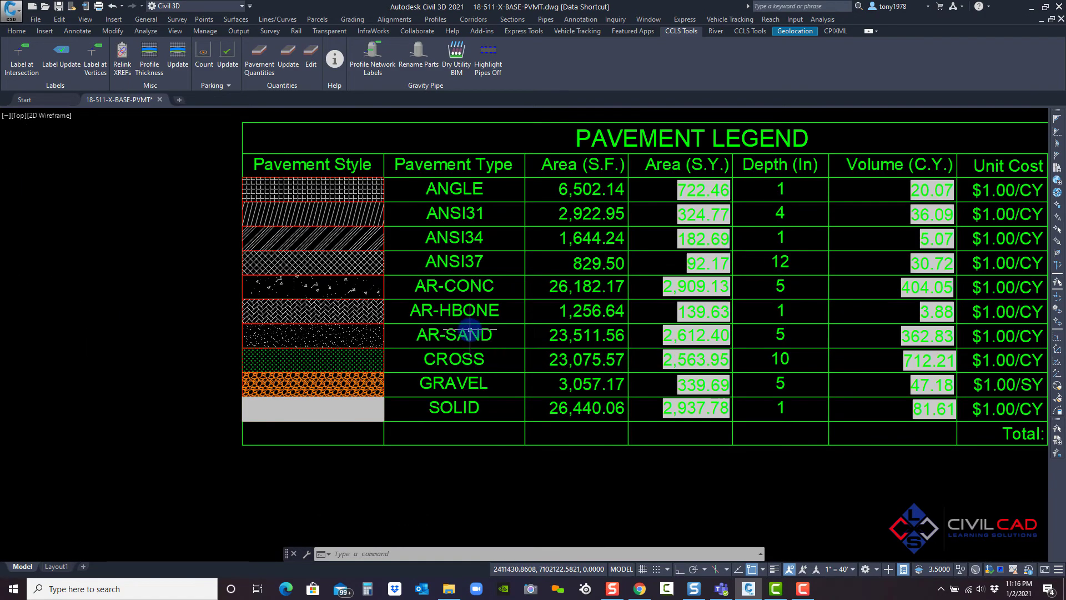
middle_drag(469, 288, 393, 282)
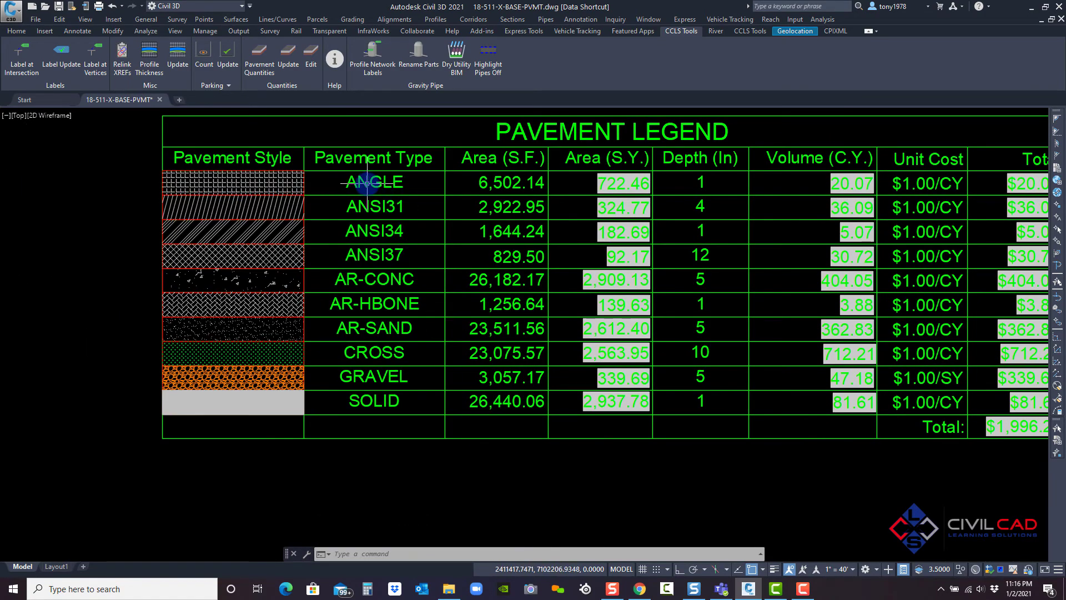
scroll(365, 186, down, 5)
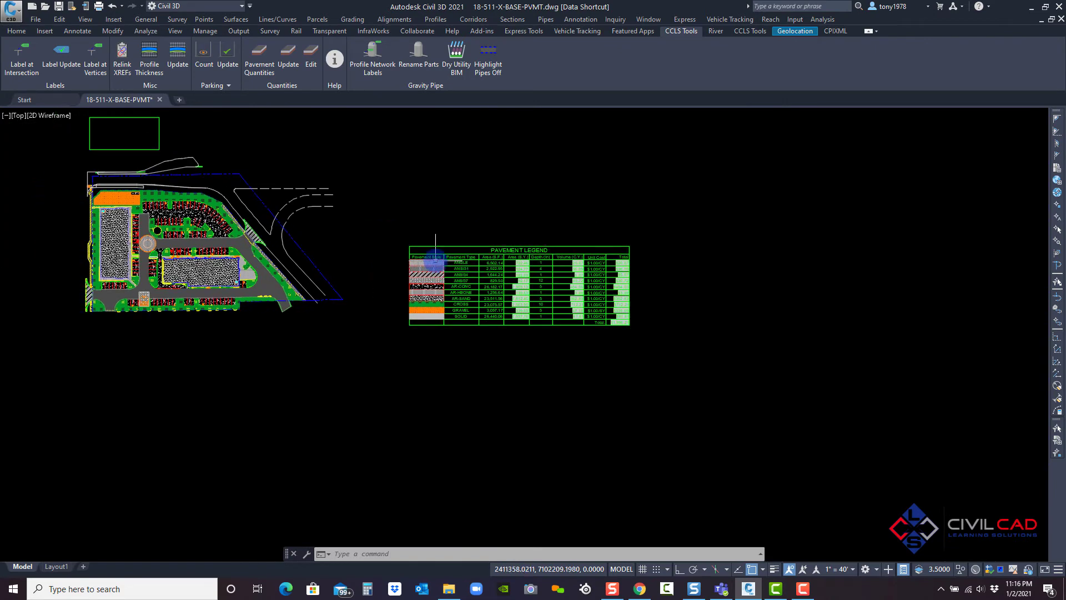
Open the pavement legend table's hatch information for editing.
key(Escape)
key(Escape)
click(310, 64)
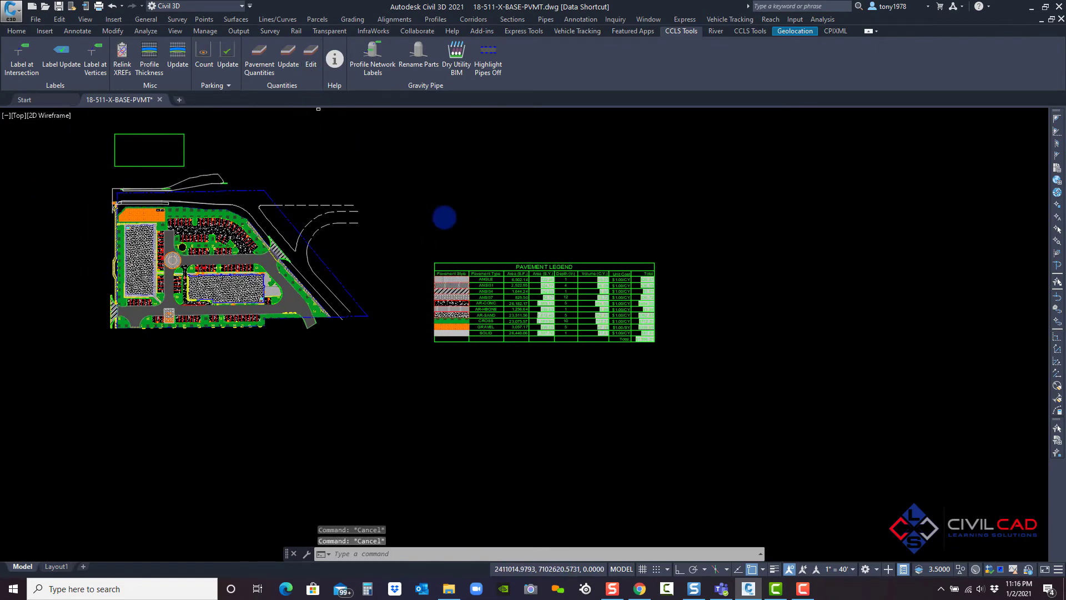
click(443, 263)
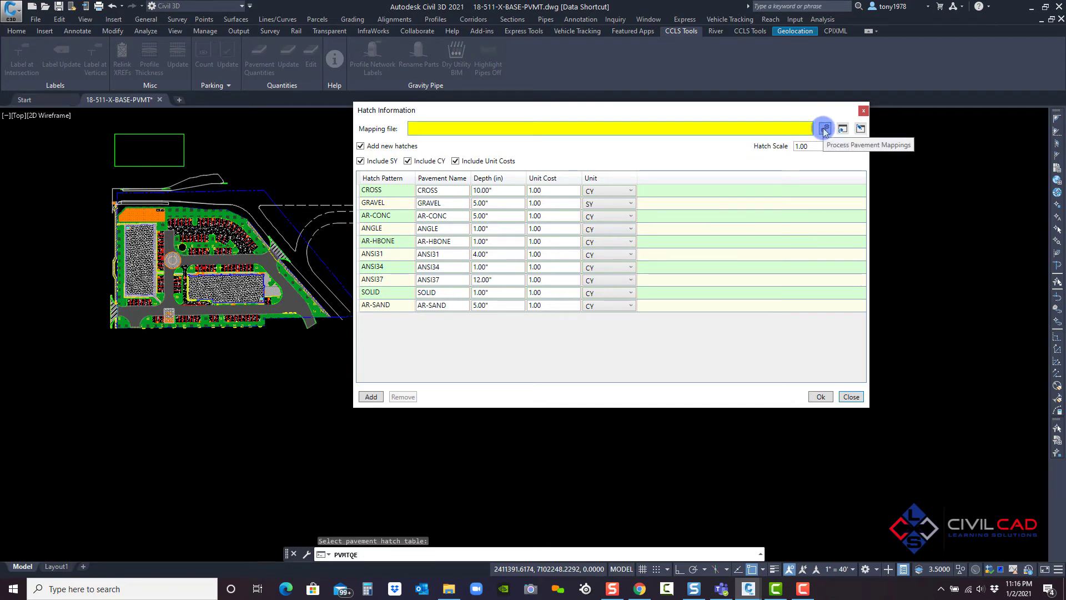
Add an ACAD_ISO02W100 row in the pavement mappings editor and close it without saving the modifications.
click(860, 130)
drag(408, 189, 455, 237)
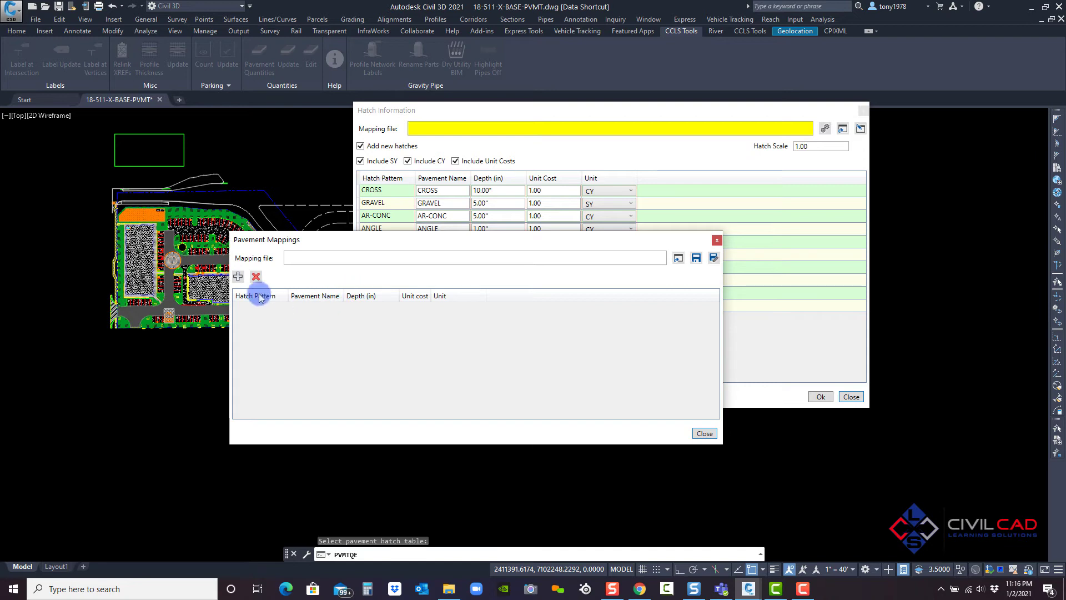
click(239, 277)
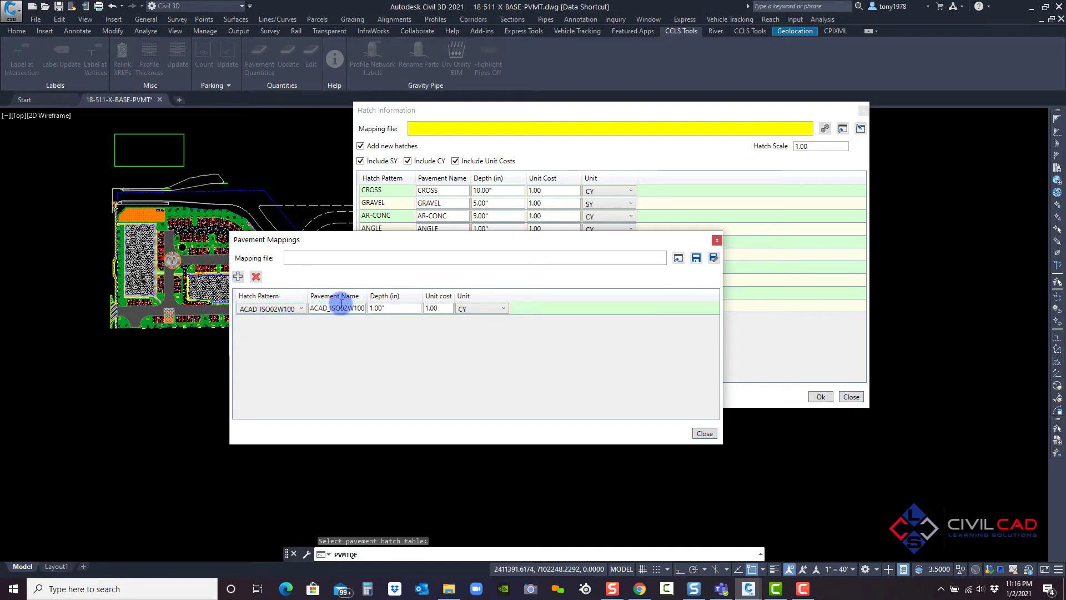
click(706, 434)
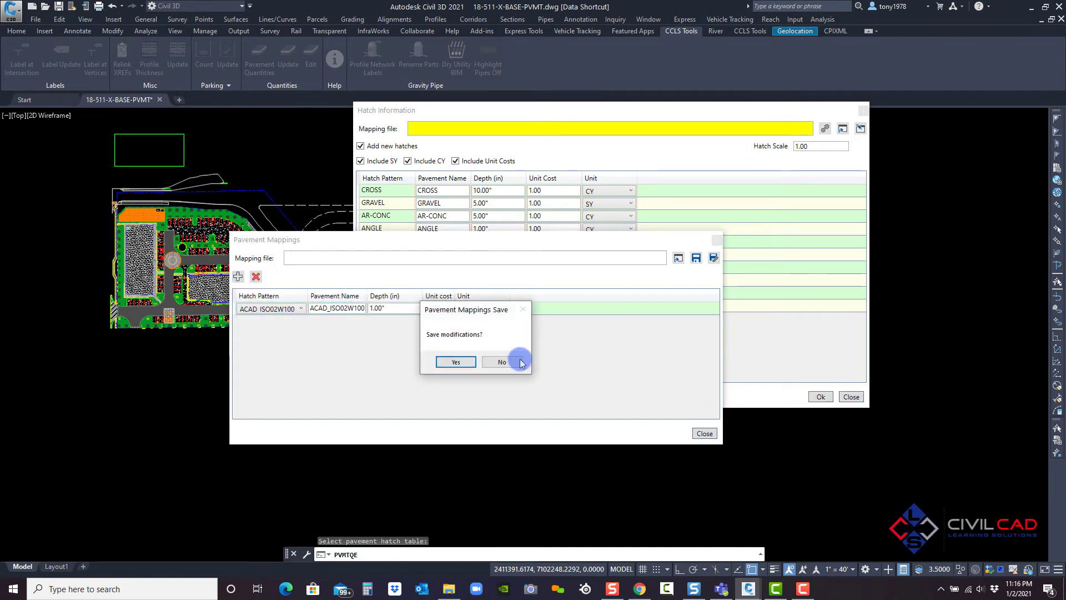
click(506, 362)
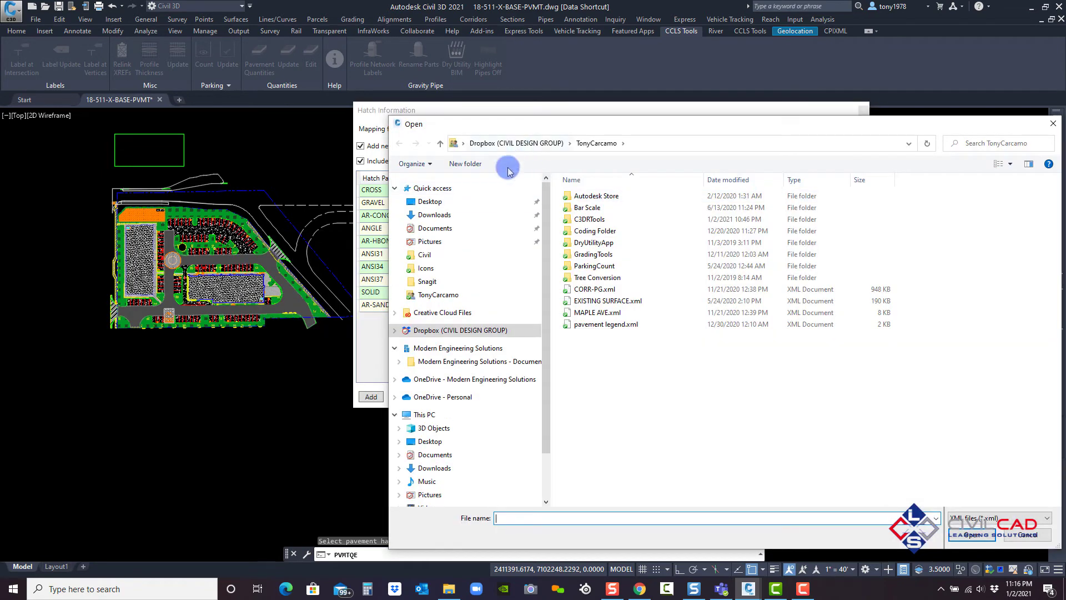
Load PVMT LEGEND TABLE.xml from the Dropbox AUTOCAD folder as the mapping file and process the pavement mappings.
click(457, 334)
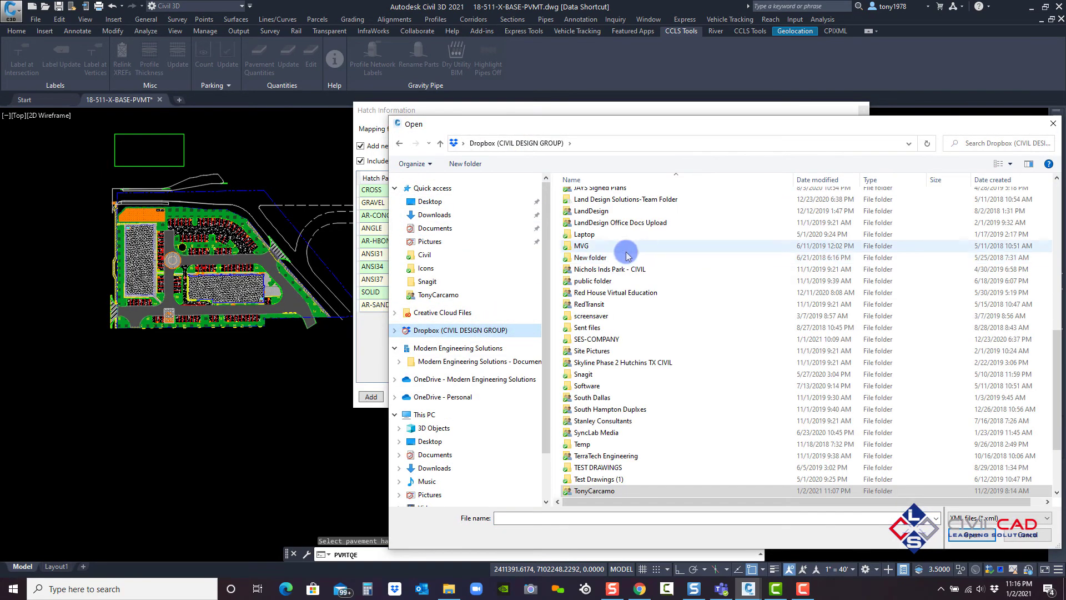
double_click(624, 248)
drag(644, 124, 428, 58)
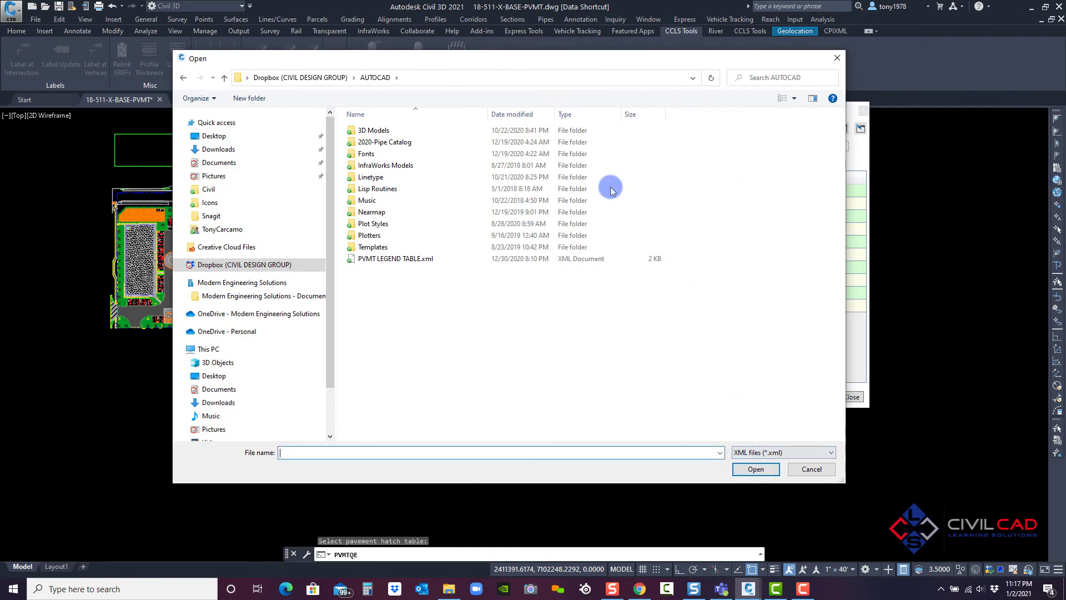
click(371, 260)
click(742, 468)
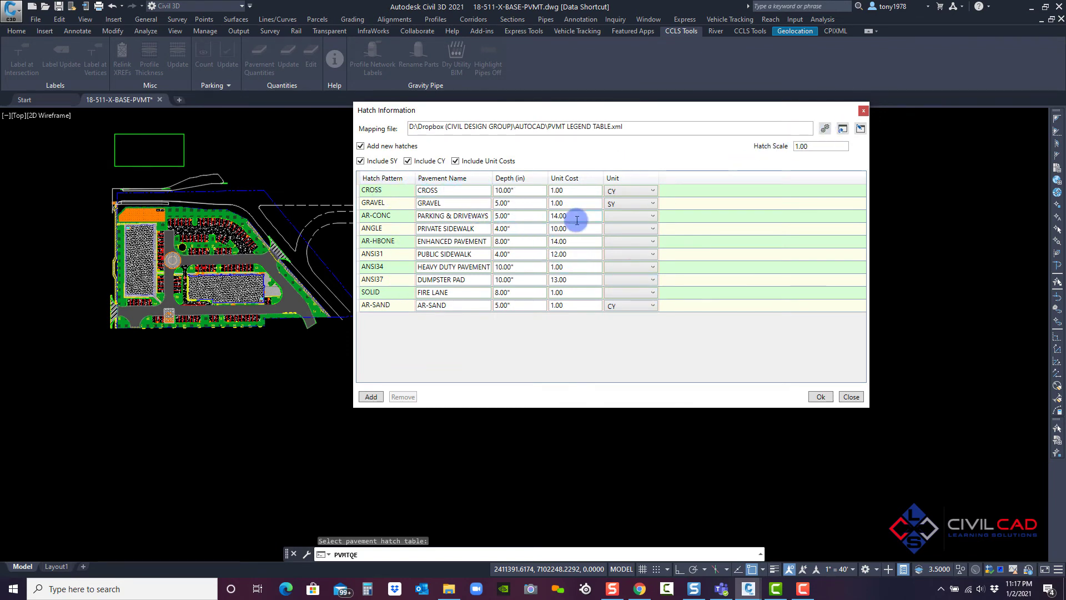
Set the cost unit to CY for the AR-CONC, ANGLE, AR-HBONE and ANSI31 hatches.
click(635, 217)
click(629, 247)
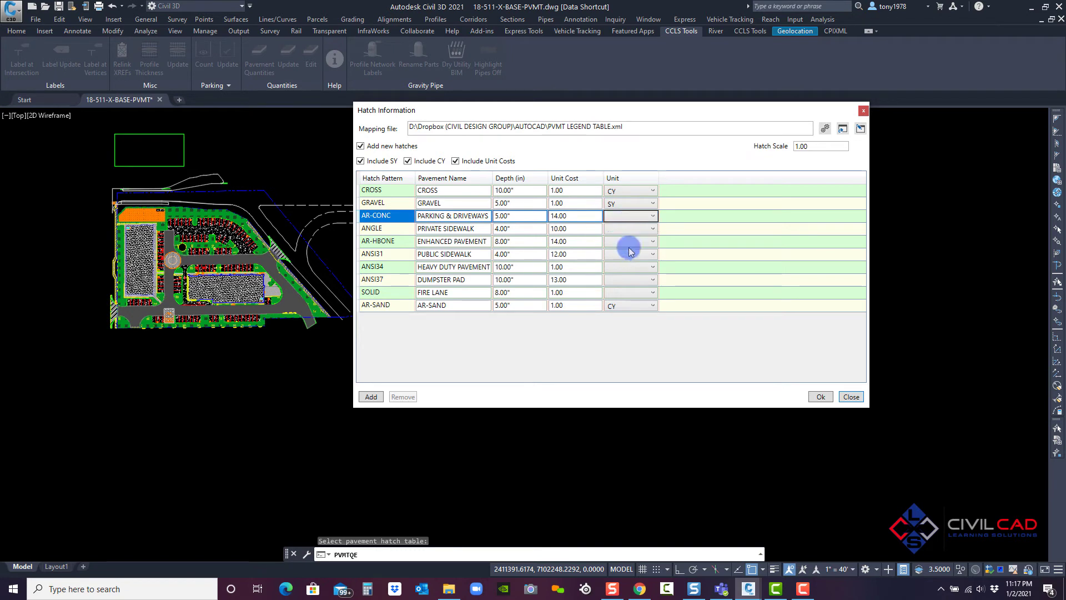
click(631, 232)
click(630, 251)
click(624, 241)
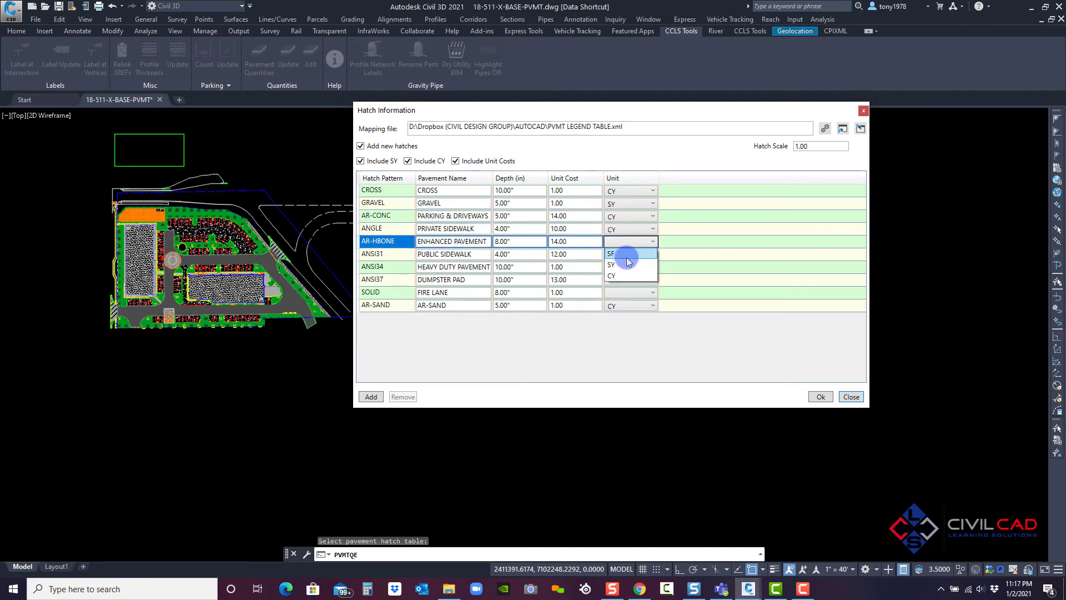
click(623, 278)
click(628, 254)
click(625, 289)
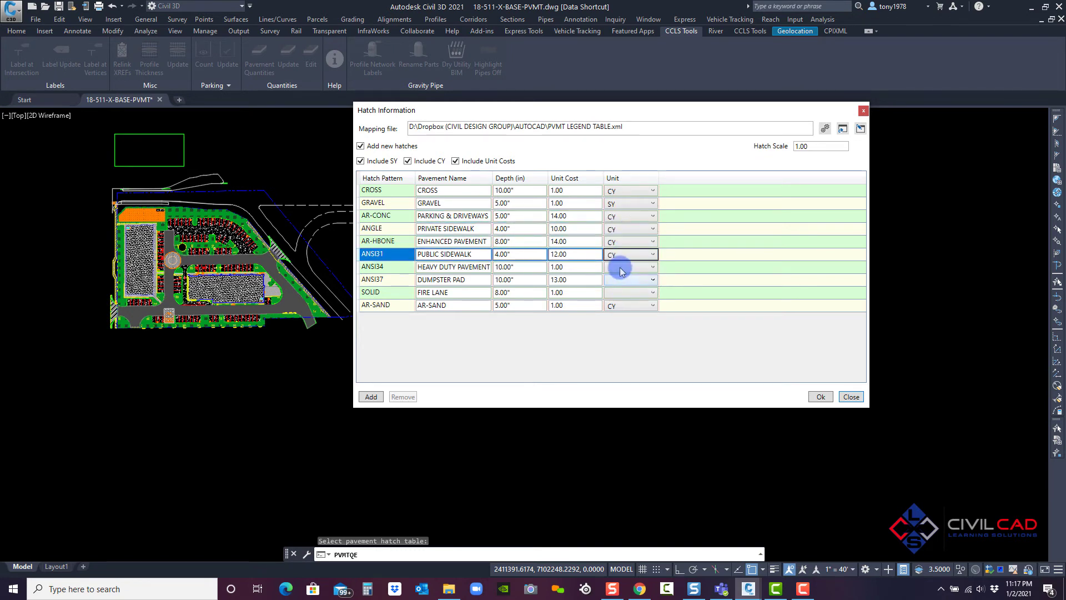
Set the cost unit to CY for the ANSI34, ANSI37 and SOLID hatches.
click(627, 268)
click(627, 301)
click(624, 279)
click(624, 280)
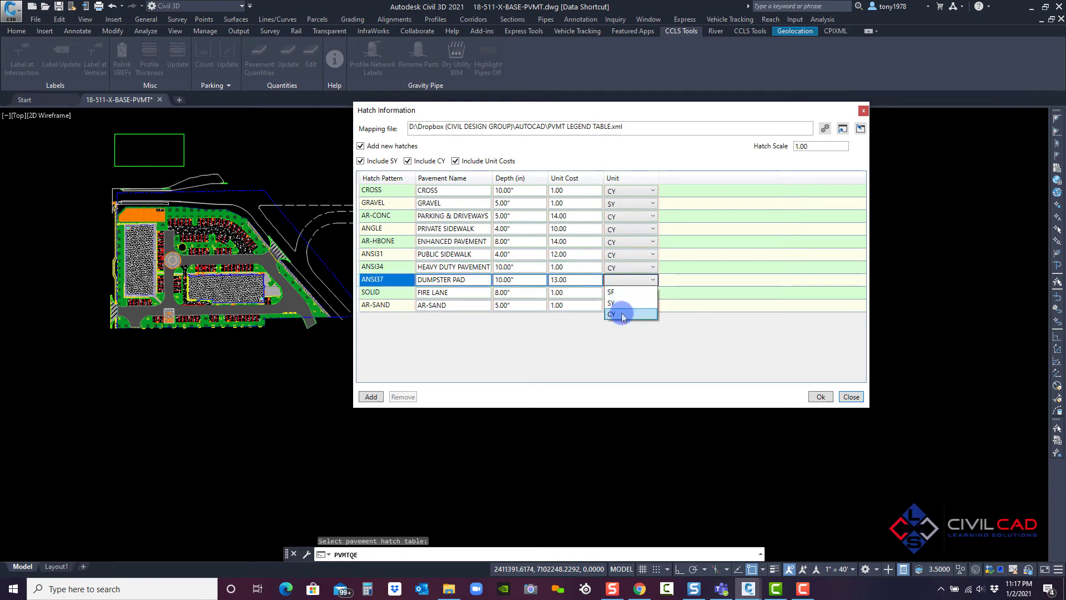
click(622, 312)
click(621, 294)
click(614, 326)
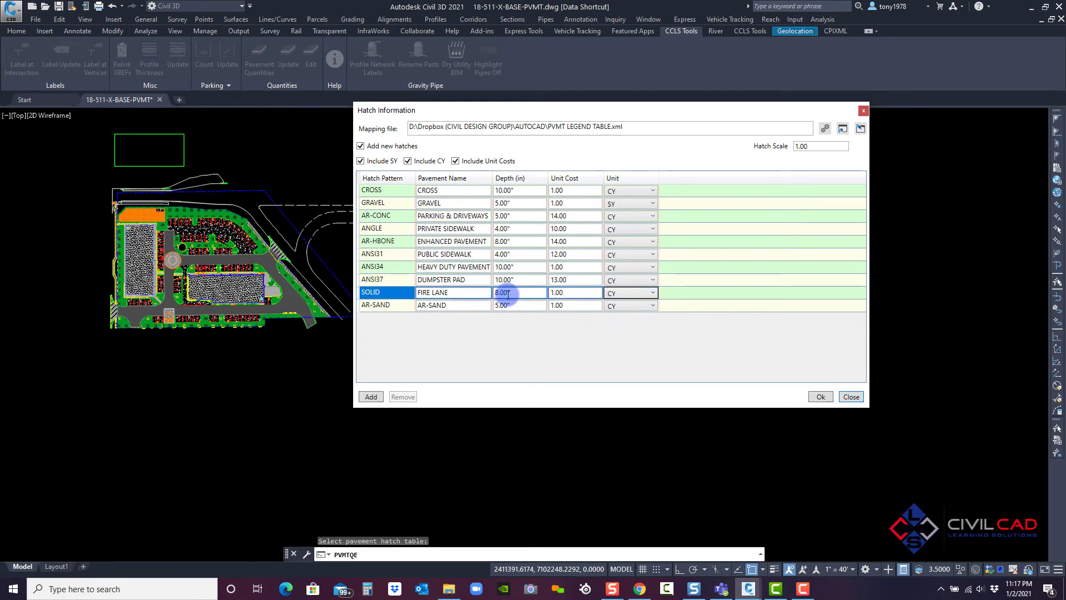
Widen the Pavement Name column to fit the long names and select the AR-CONC hatch's pavement name.
click(440, 190)
drag(492, 178, 527, 178)
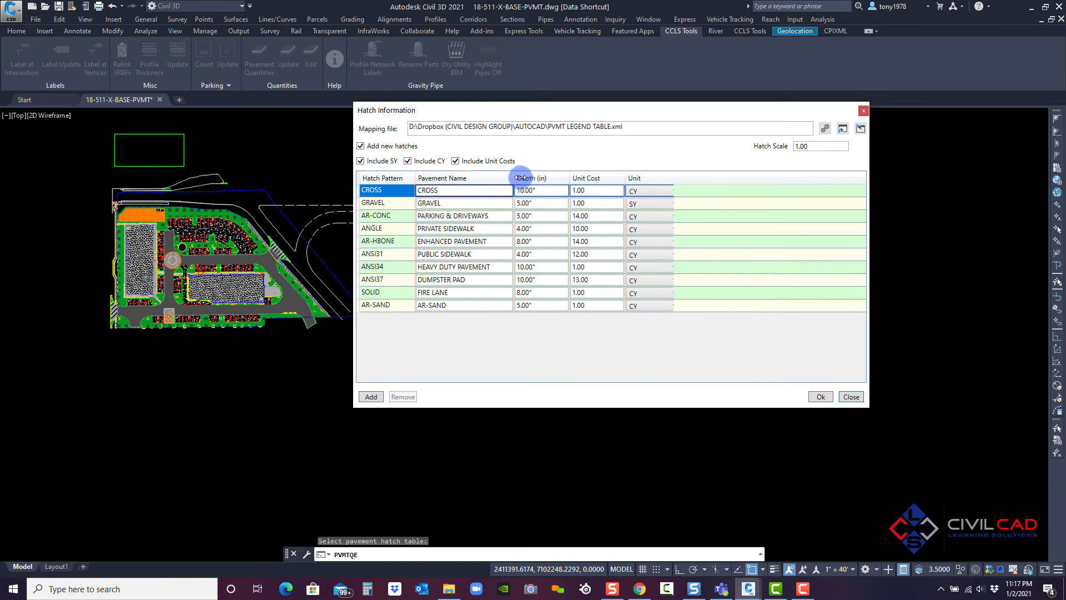
click(439, 216)
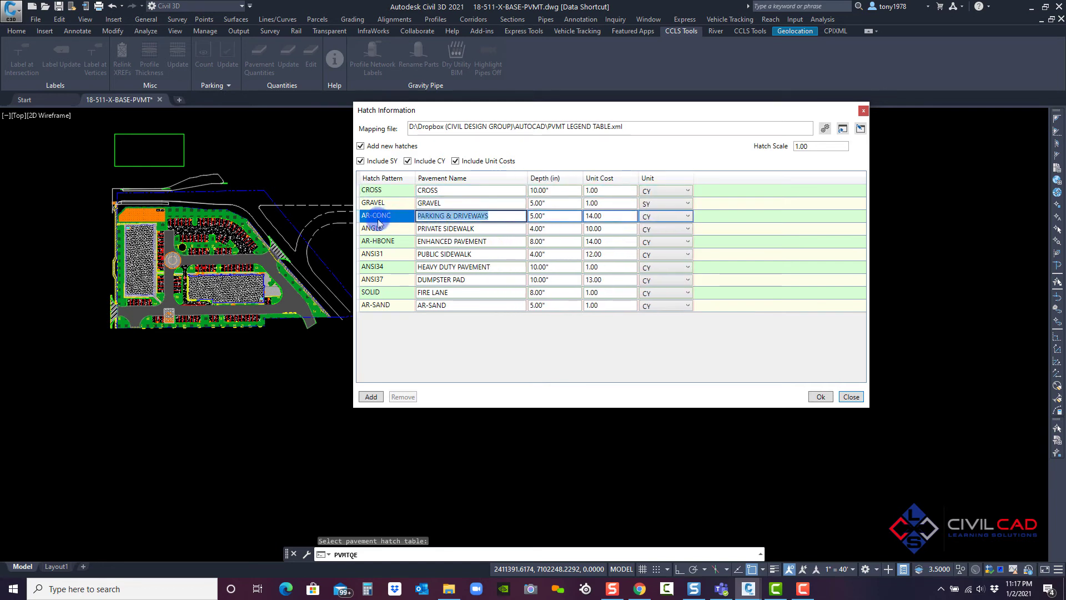
Check the AR-CONC and ANGLE pavement names and apply the mapped names, depths and costs to the pavement legend table.
click(453, 217)
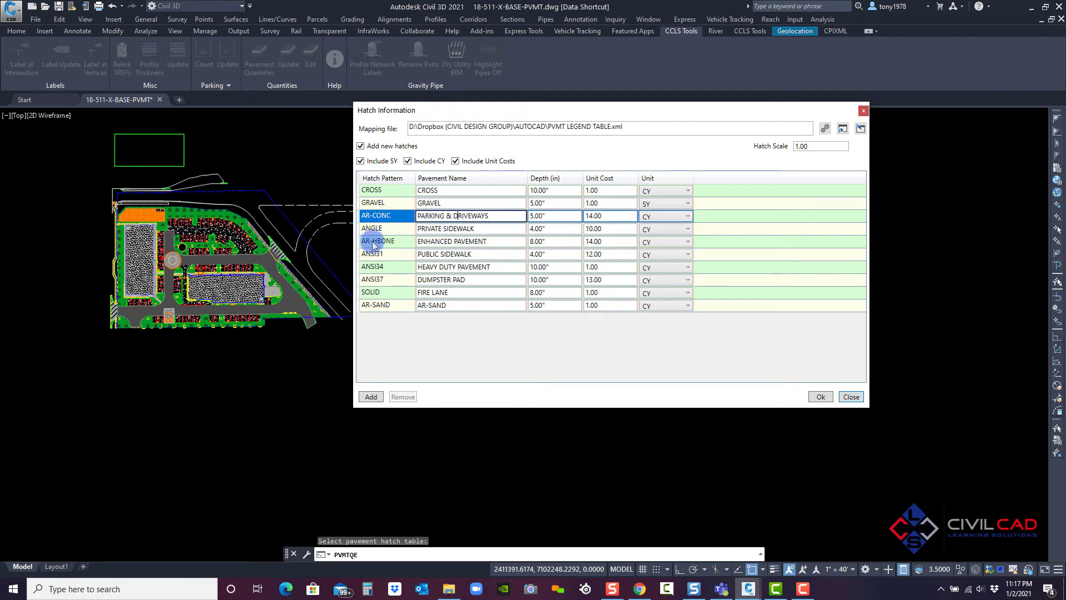
click(489, 229)
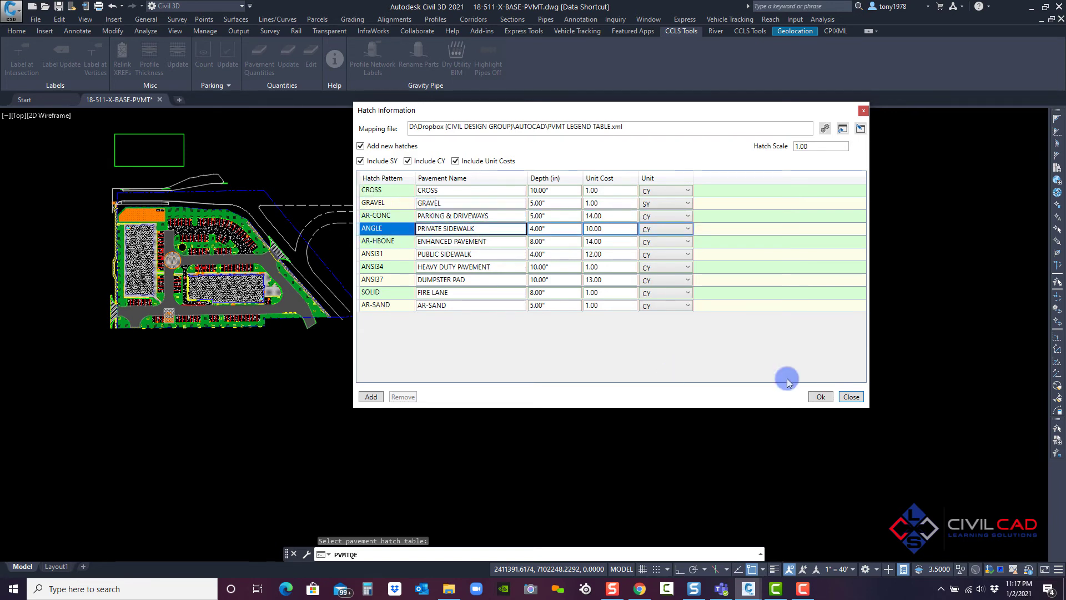
click(820, 397)
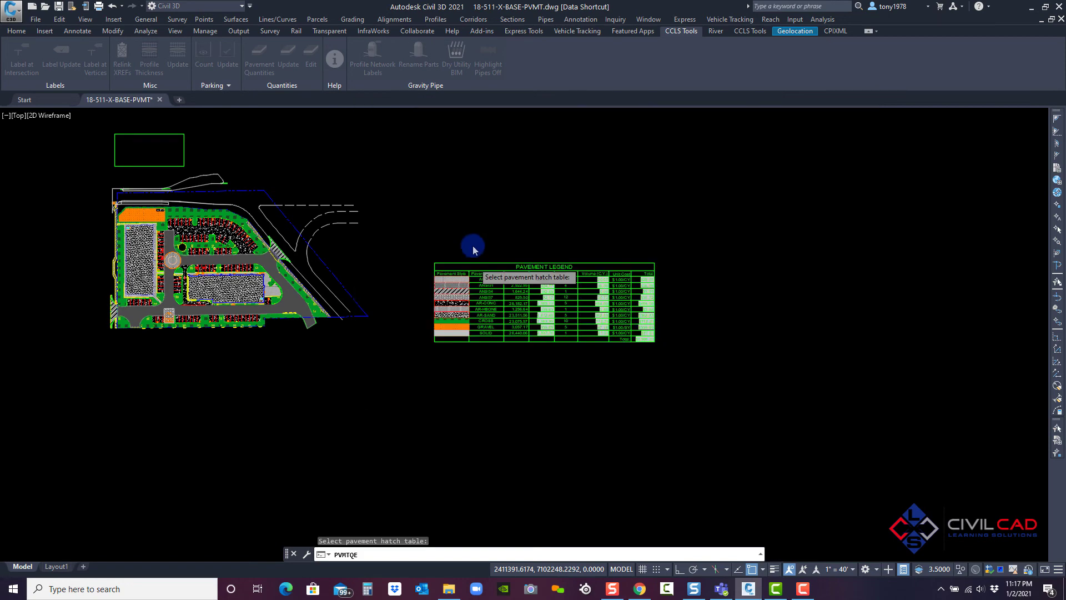
key(Escape)
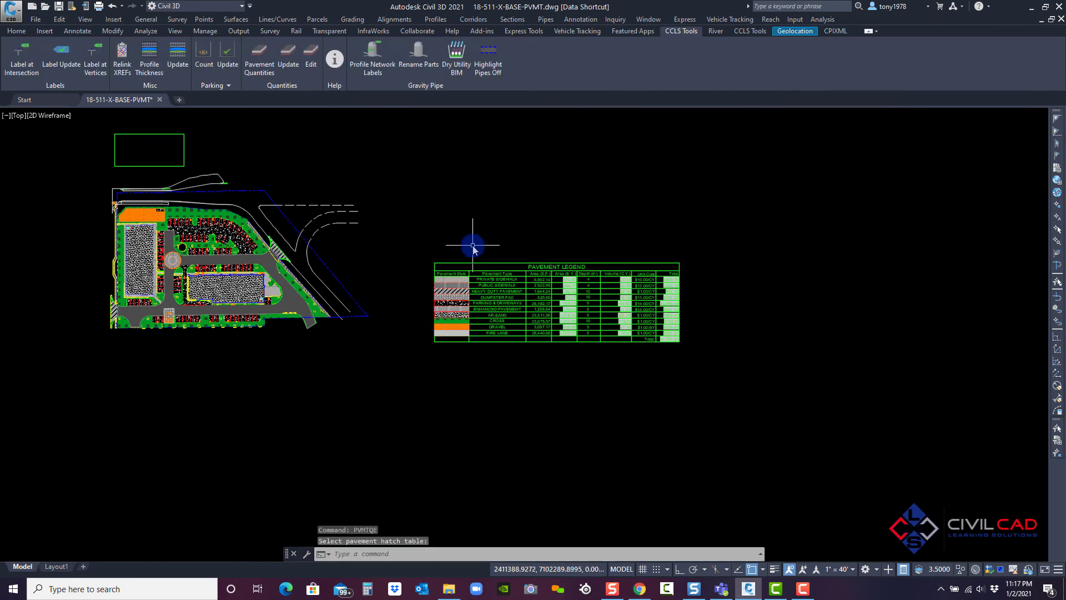
Examine the updated pavement legend table's styles, names, areas, depths, volumes, unit costs and totals.
scroll(513, 283, up, 5)
click(545, 283)
middle_drag(545, 283, 449, 264)
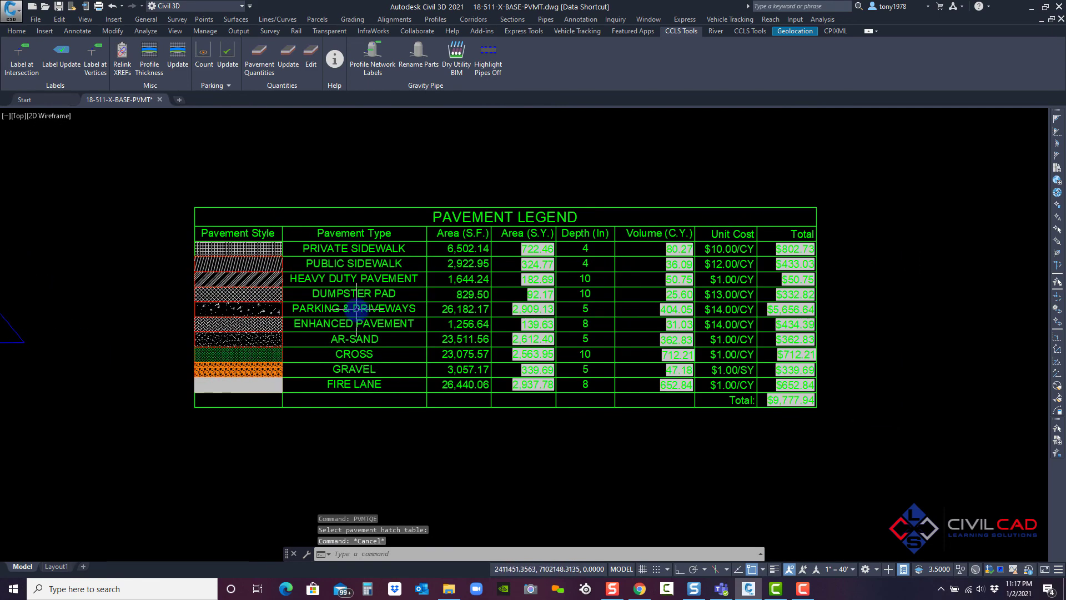
key(Escape)
scroll(361, 252, up, 2)
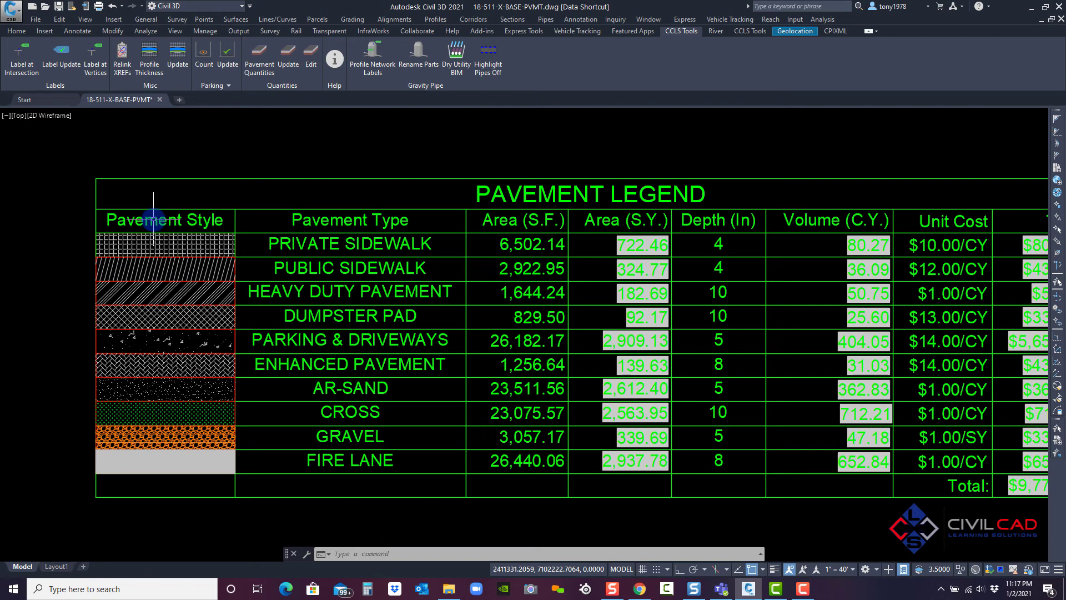
scroll(439, 200, down, 2)
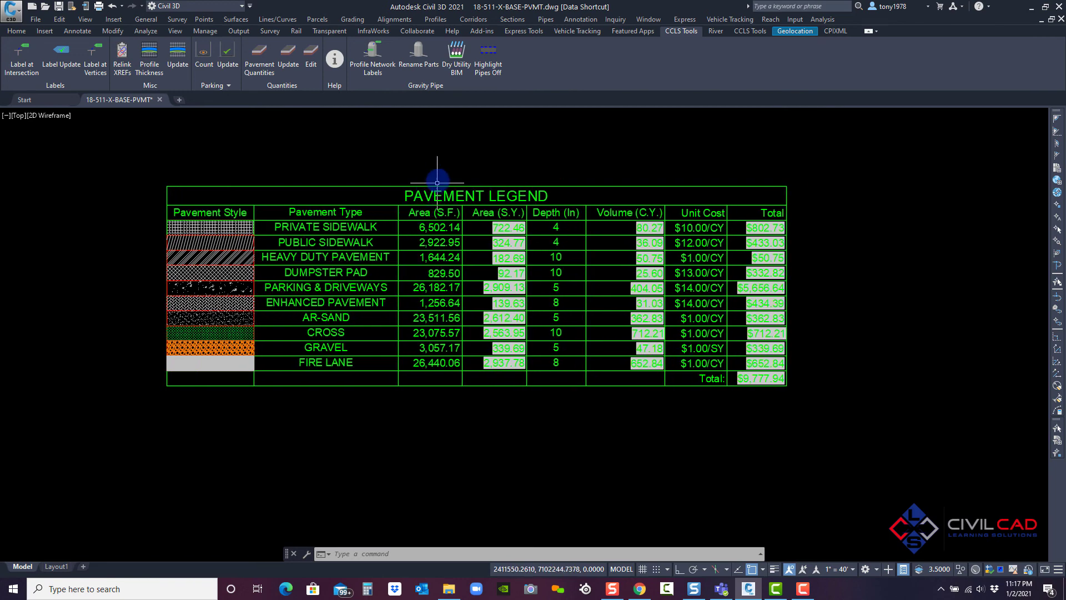
middle_drag(473, 162, 453, 172)
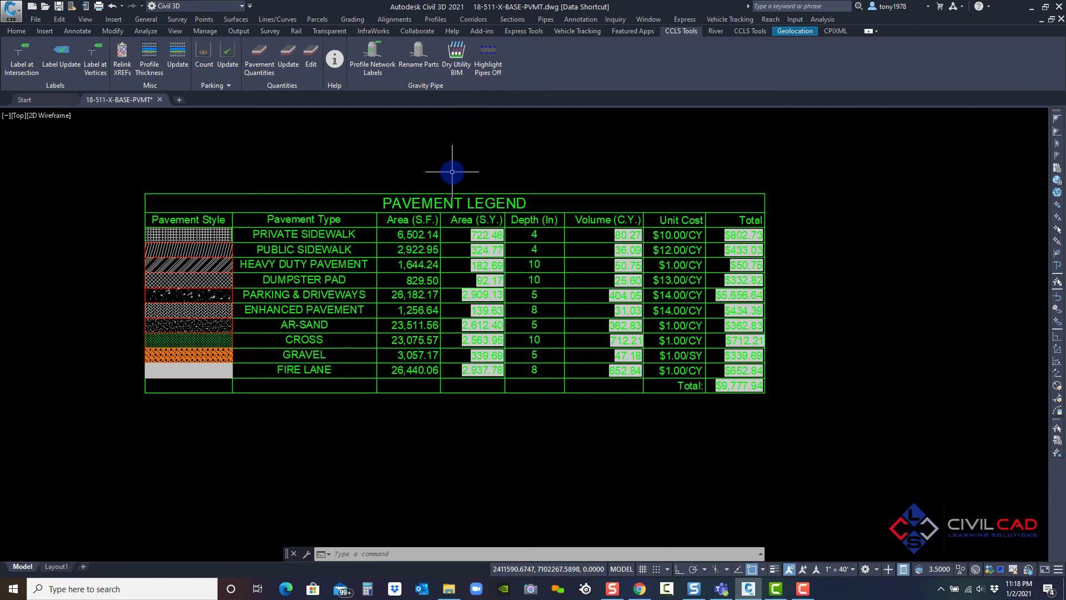
click(395, 192)
key(Escape)
key(Escape)
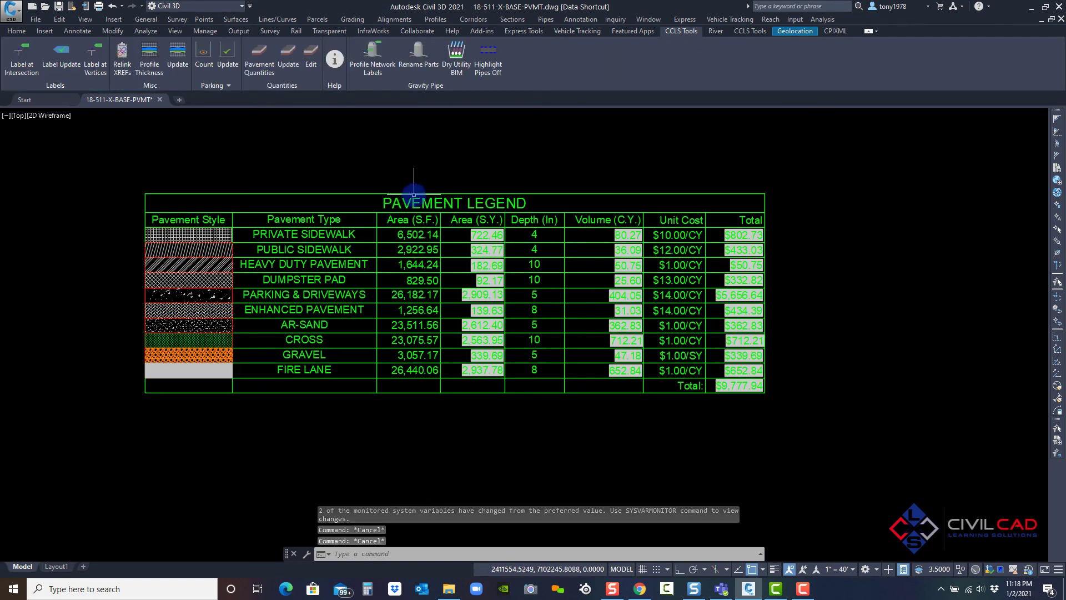
click(417, 187)
click(413, 187)
click(414, 195)
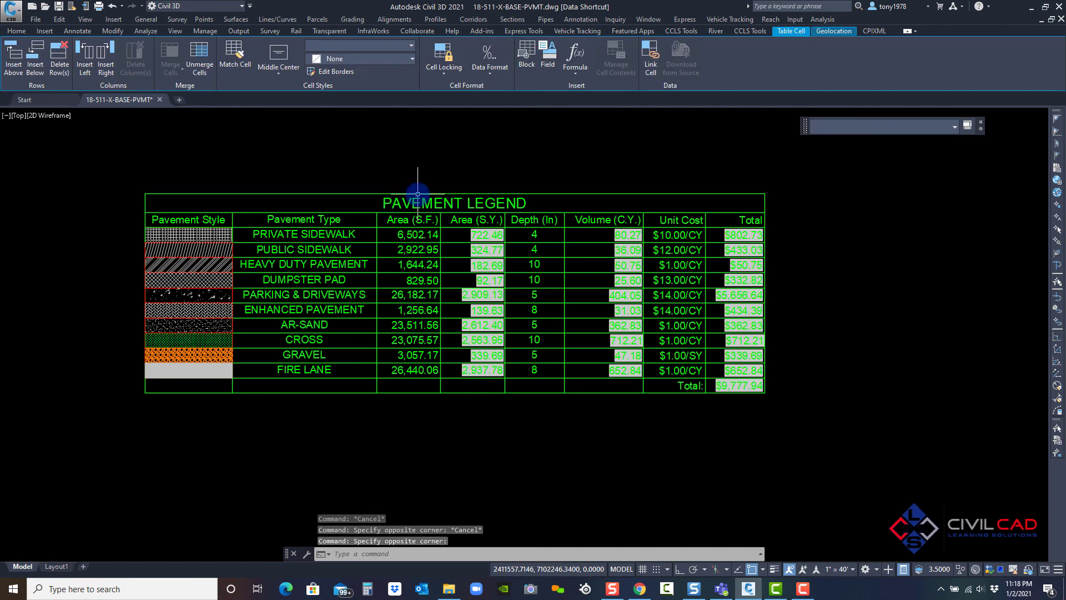
key(Escape)
key(Escape)
Select the whole pavement legend table, locate its Export command and clear the selection without exporting.
click(408, 192)
click(402, 192)
right_click(442, 197)
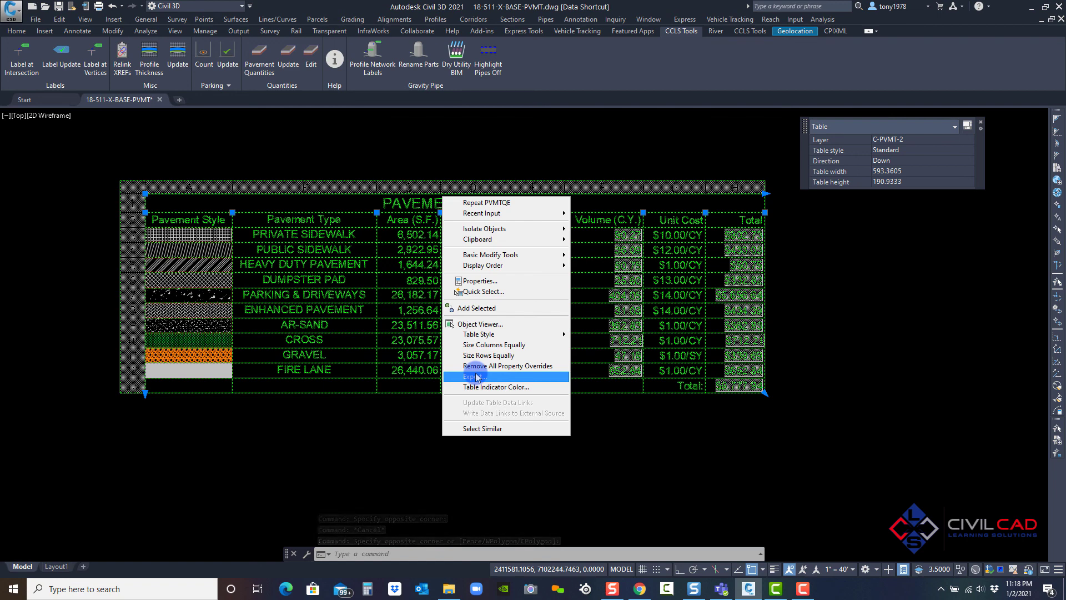
click(312, 158)
click(317, 155)
key(Escape)
key(Escape)
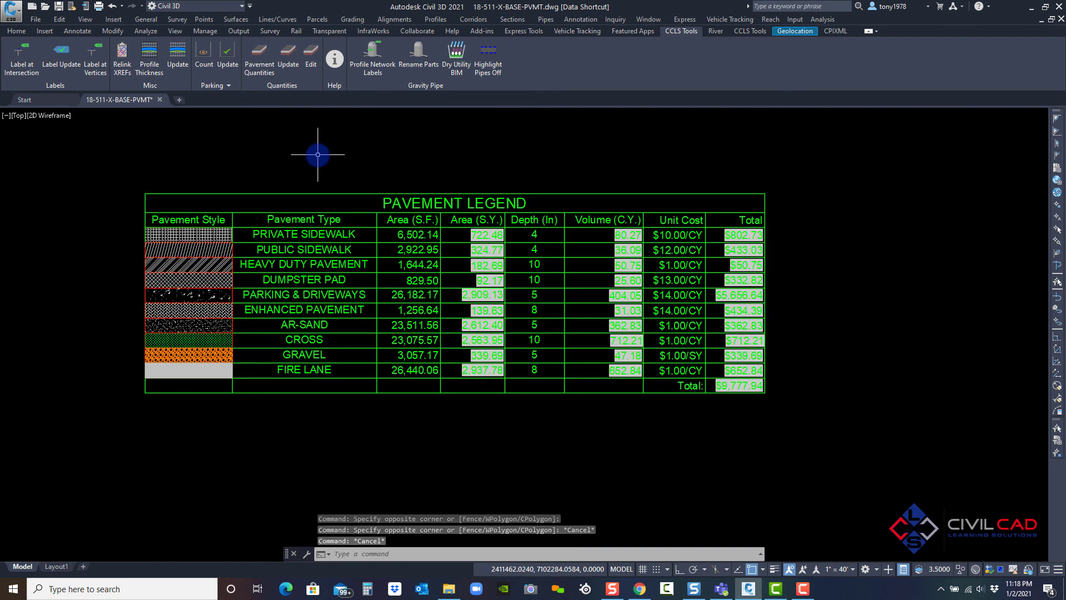